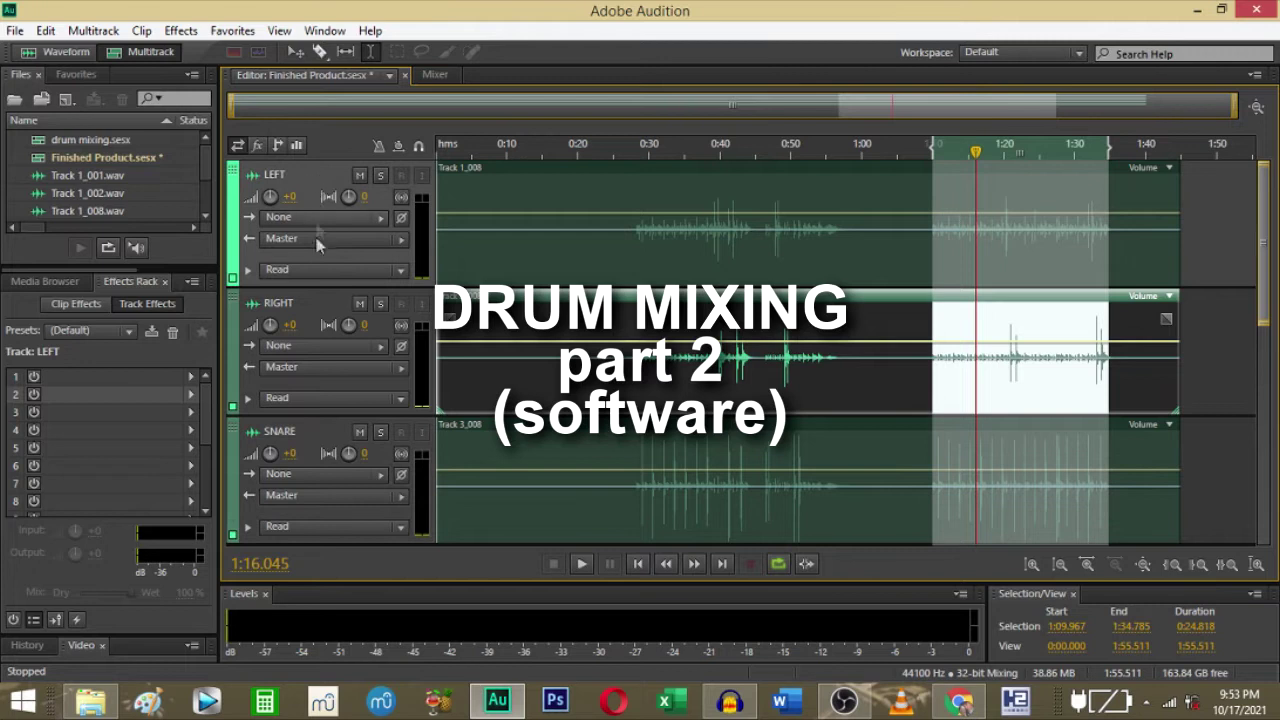
Review the LEFT, RIGHT, SNARE and KICK tracks one by one, finishing with the SNARE track selected.
left_click(312, 302)
left_click(318, 176)
left_click(321, 307)
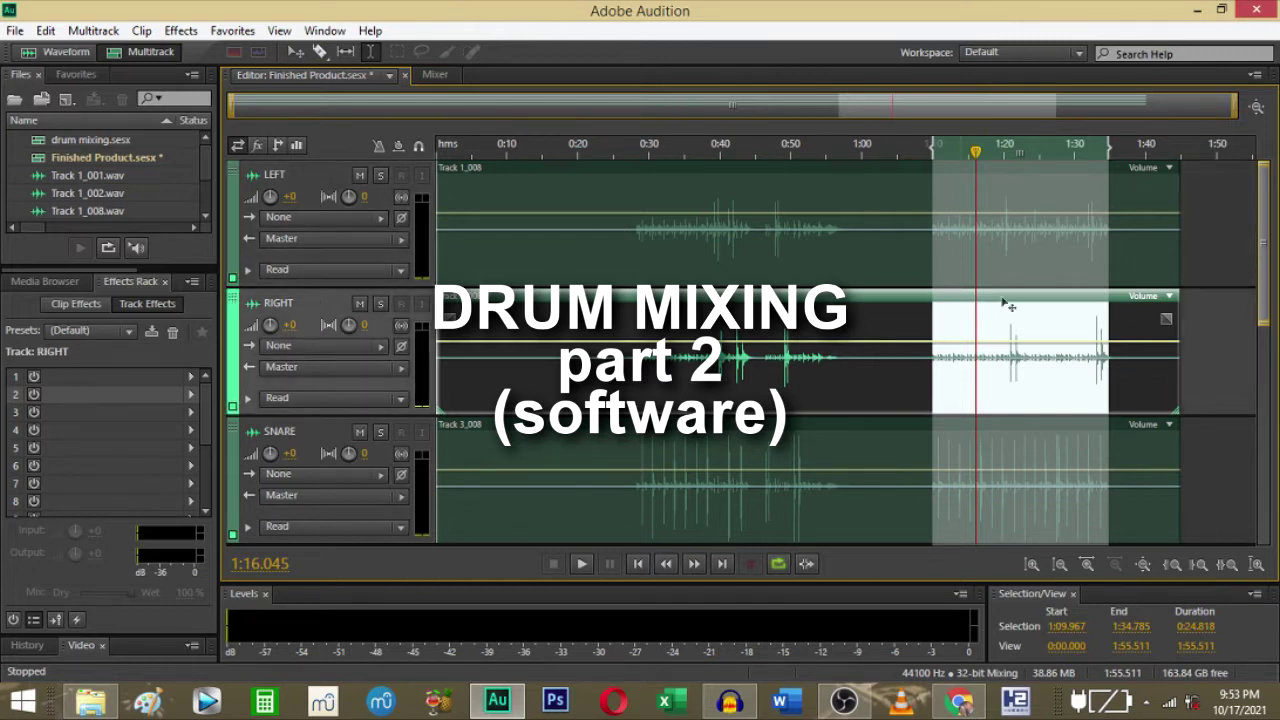
left_click_drag(1260, 228, 1260, 313)
left_click(320, 219)
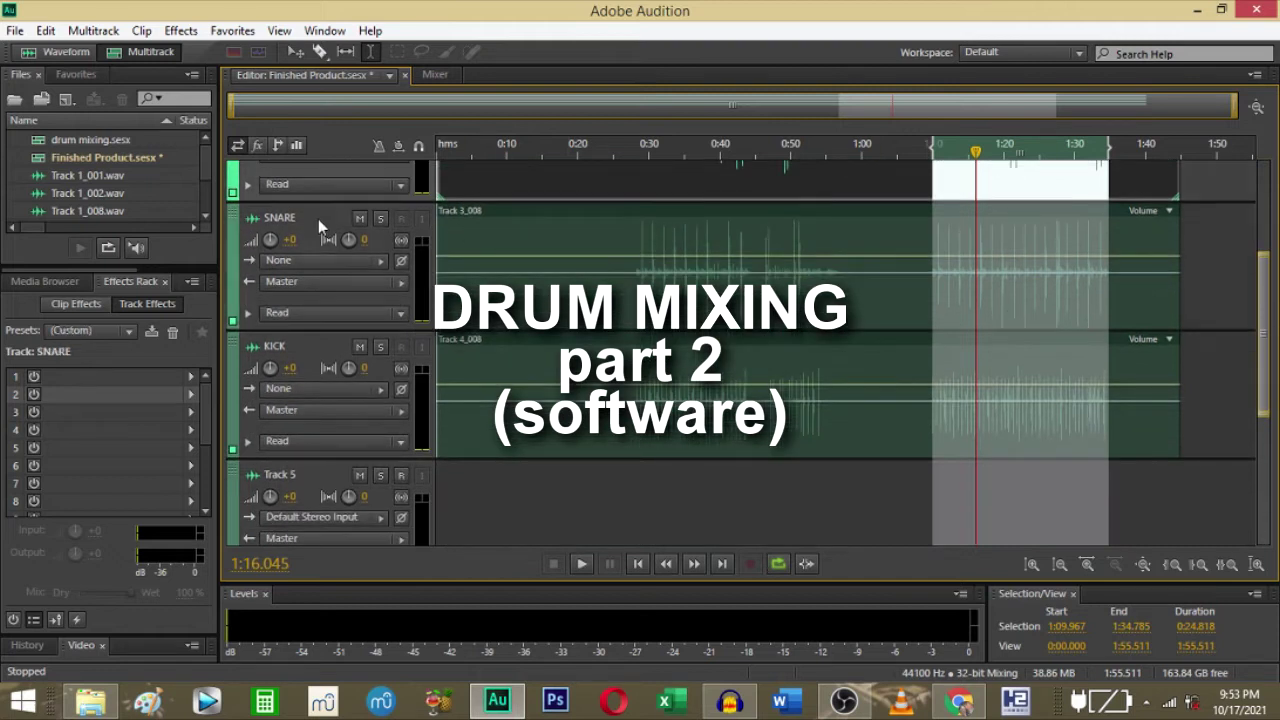
left_click(330, 358)
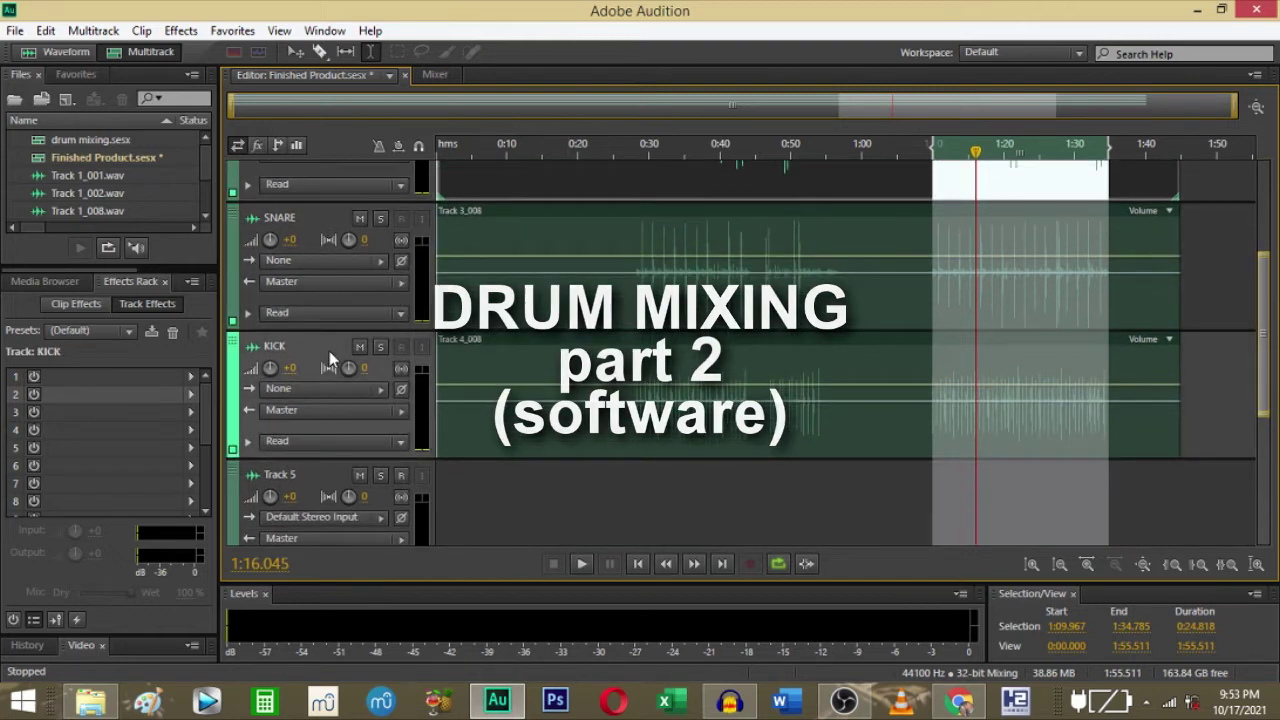
left_click(312, 220)
left_click(305, 345)
left_click(308, 216)
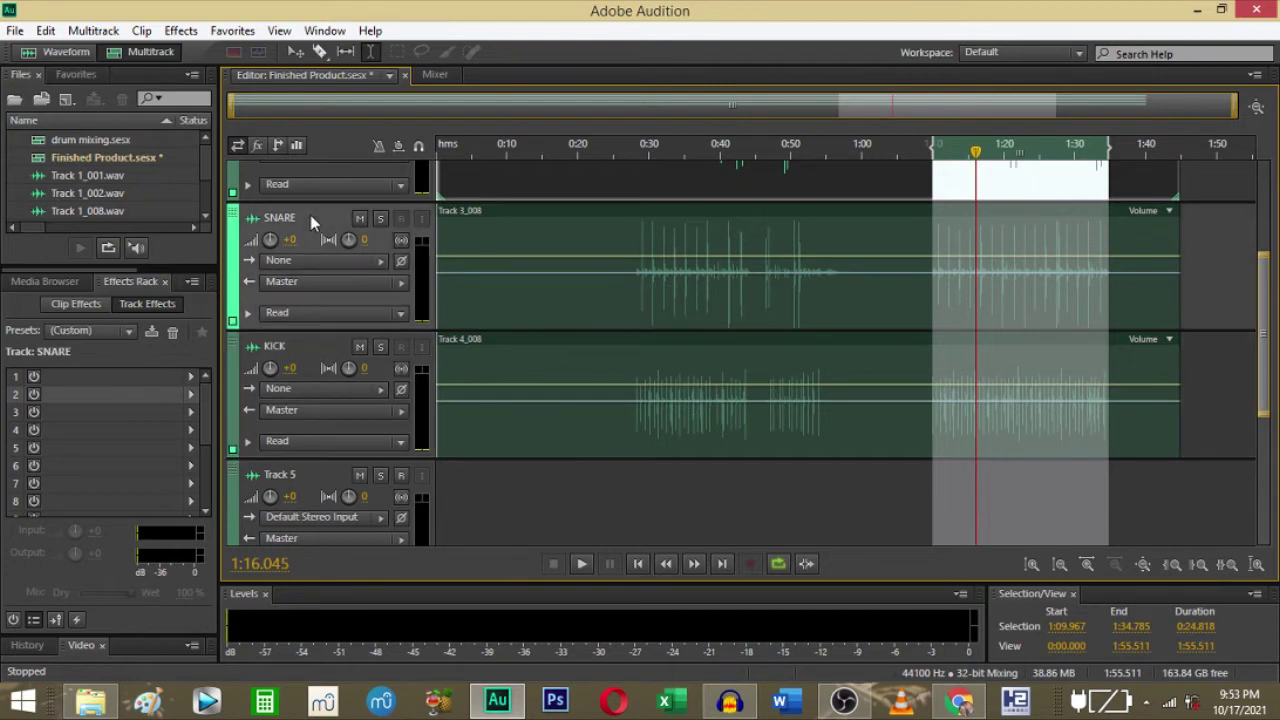
left_click_drag(1266, 330, 1275, 290)
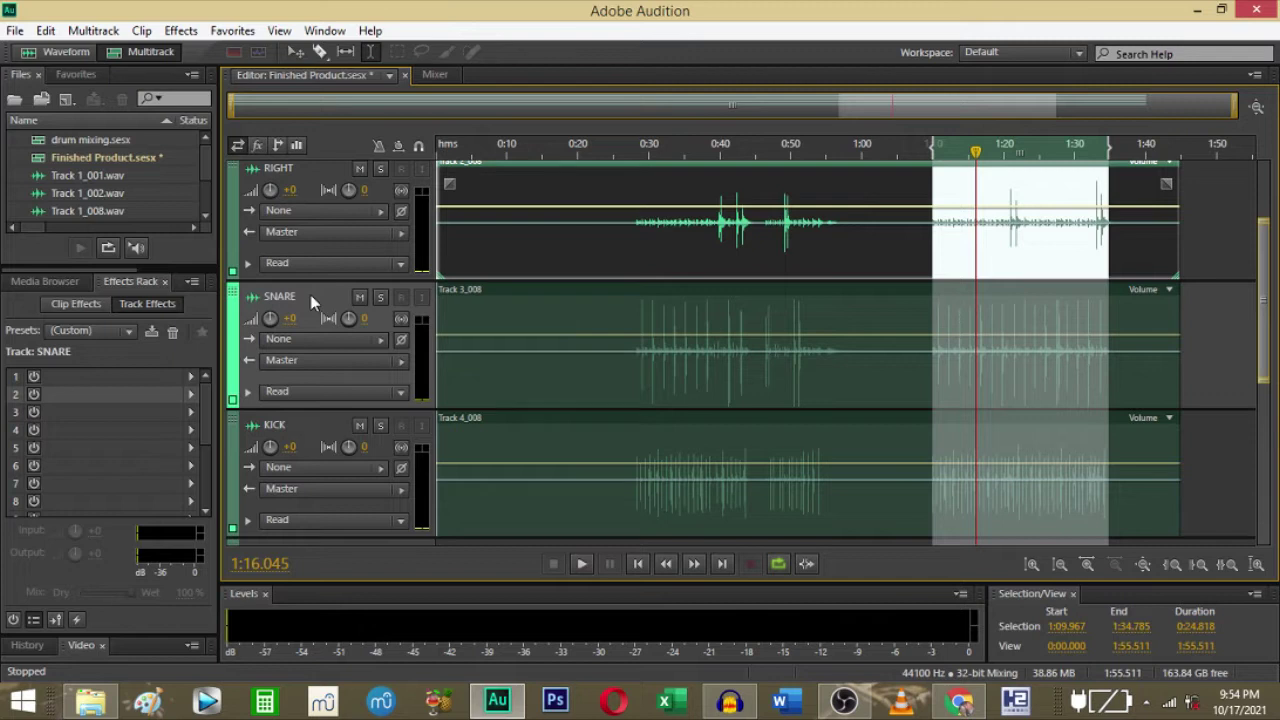
Play the selected passage with all drum tracks to hear the unprocessed mix, and stop playback.
key("space")
key("space")
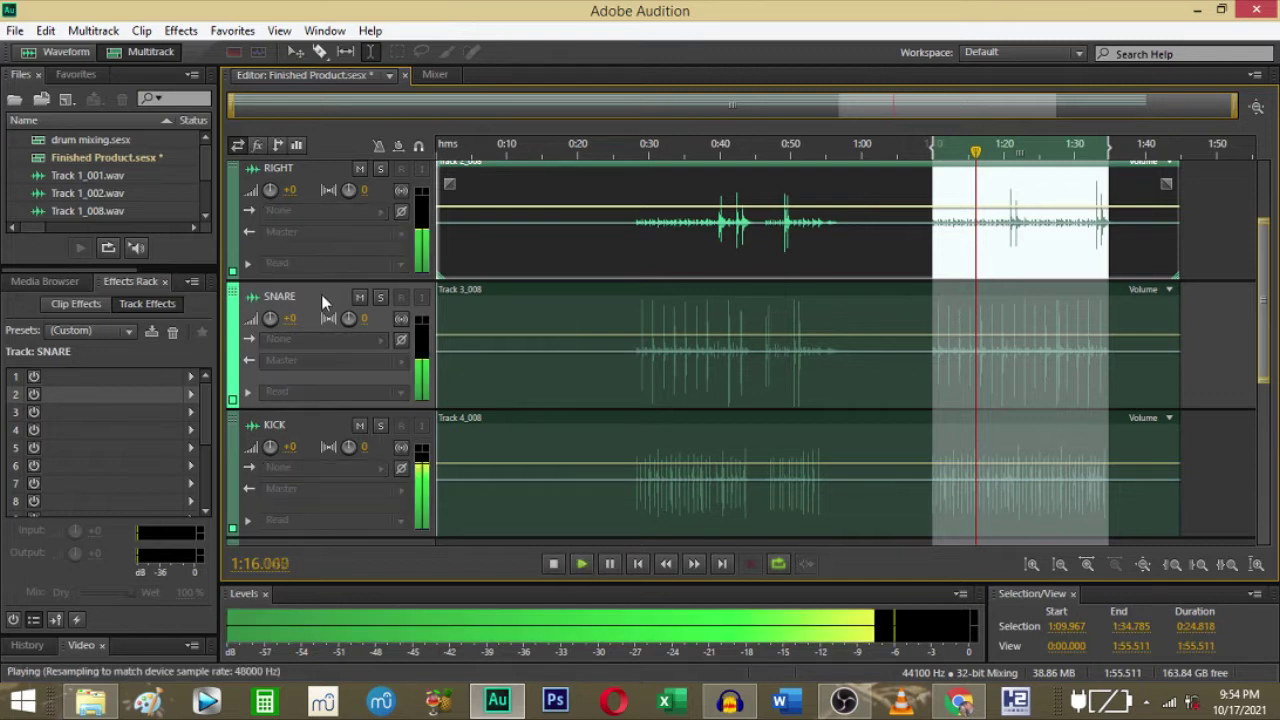
key("space")
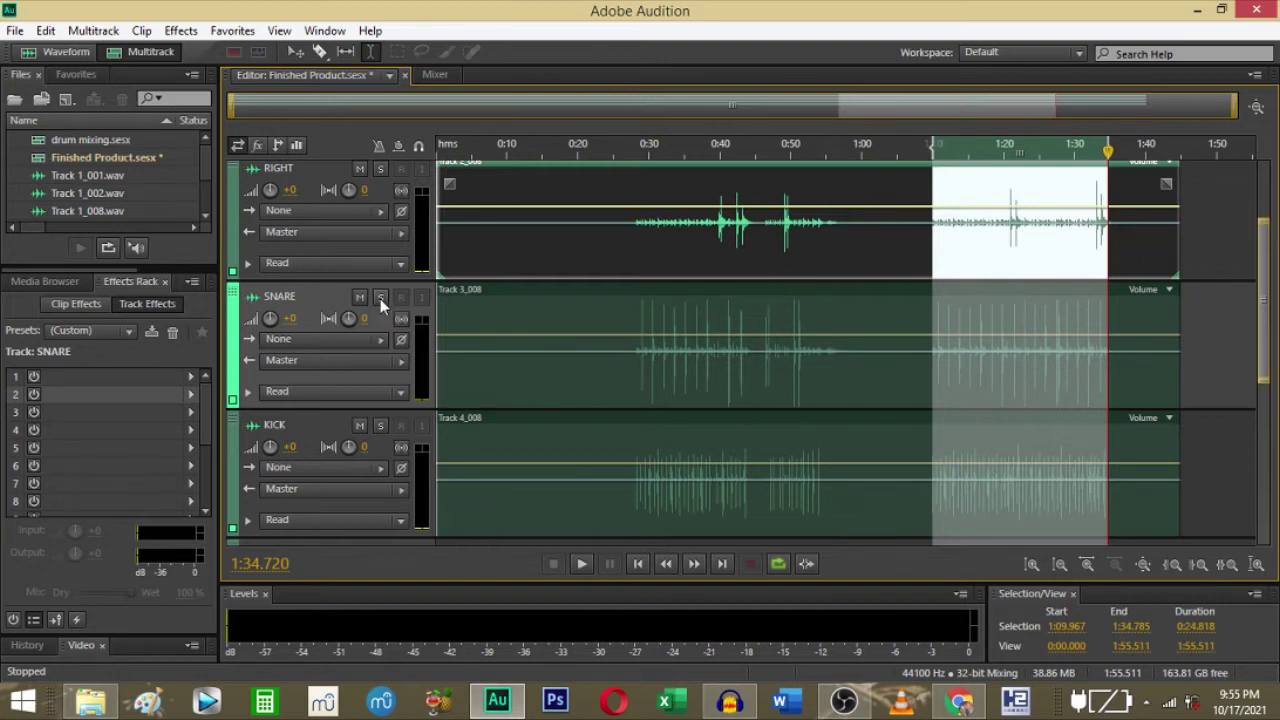
Solo the SNARE track and listen to it on its own before stopping playback.
left_click(380, 298)
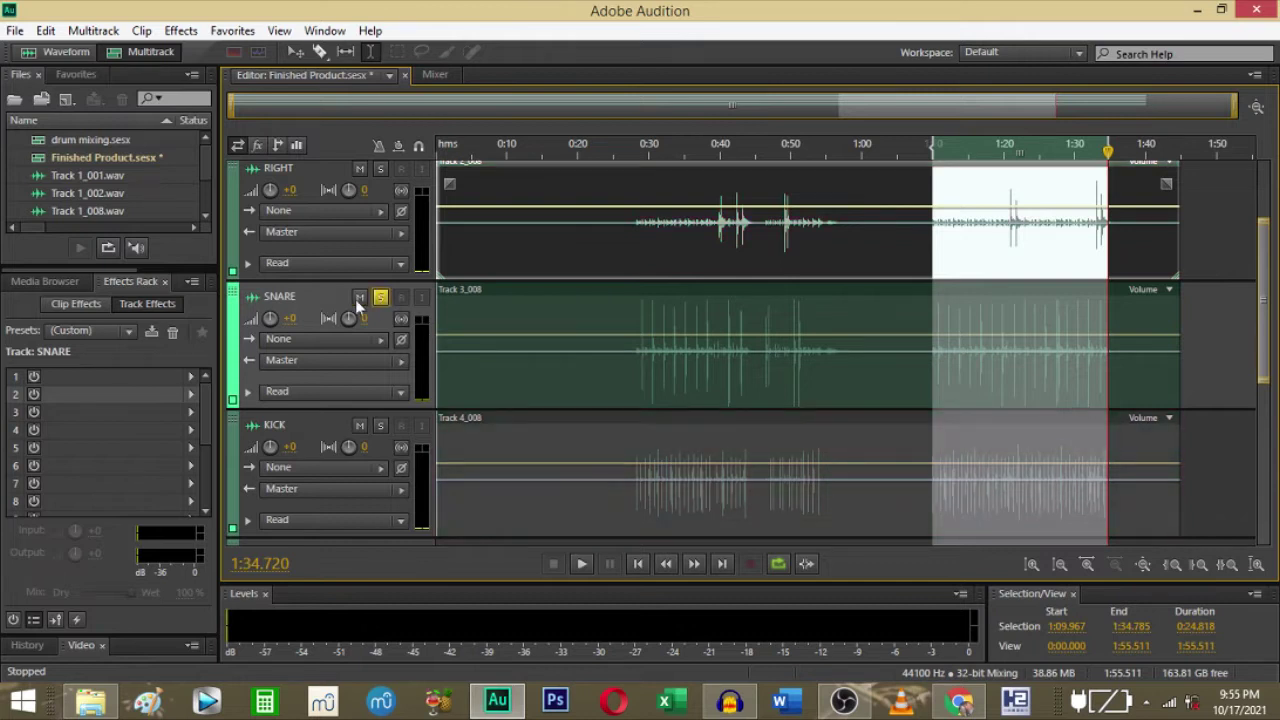
key("space")
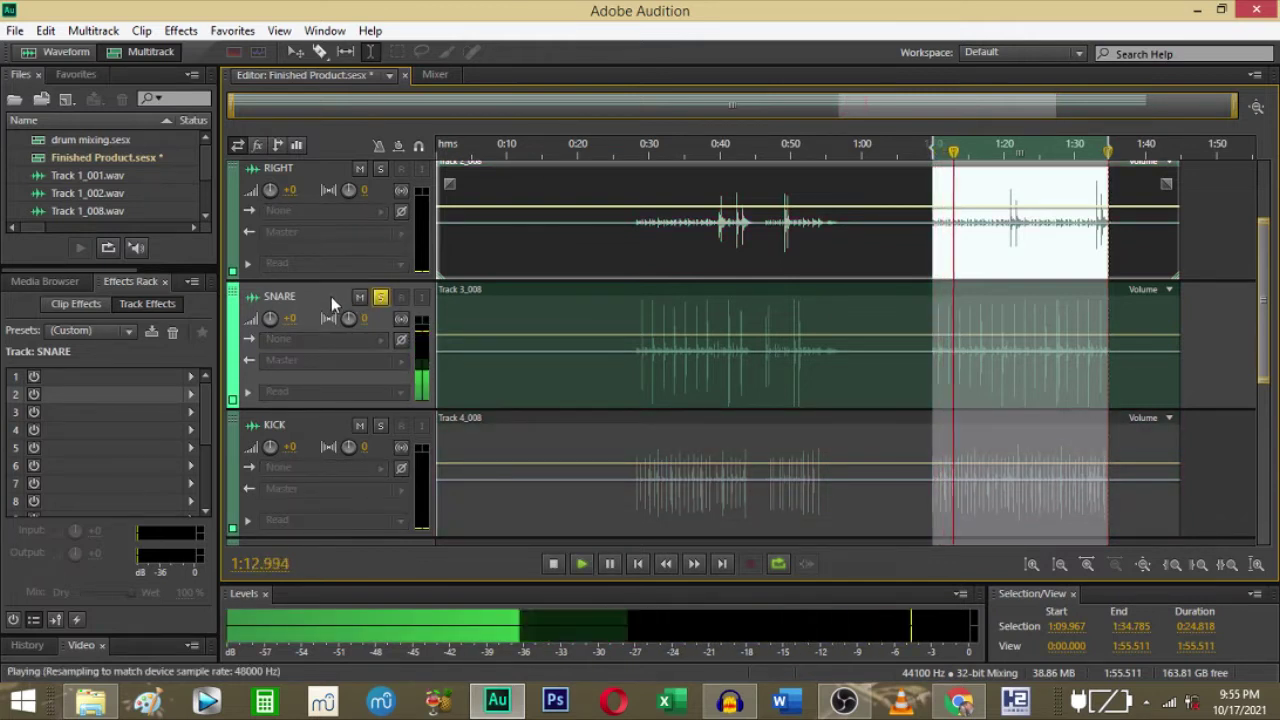
key("space")
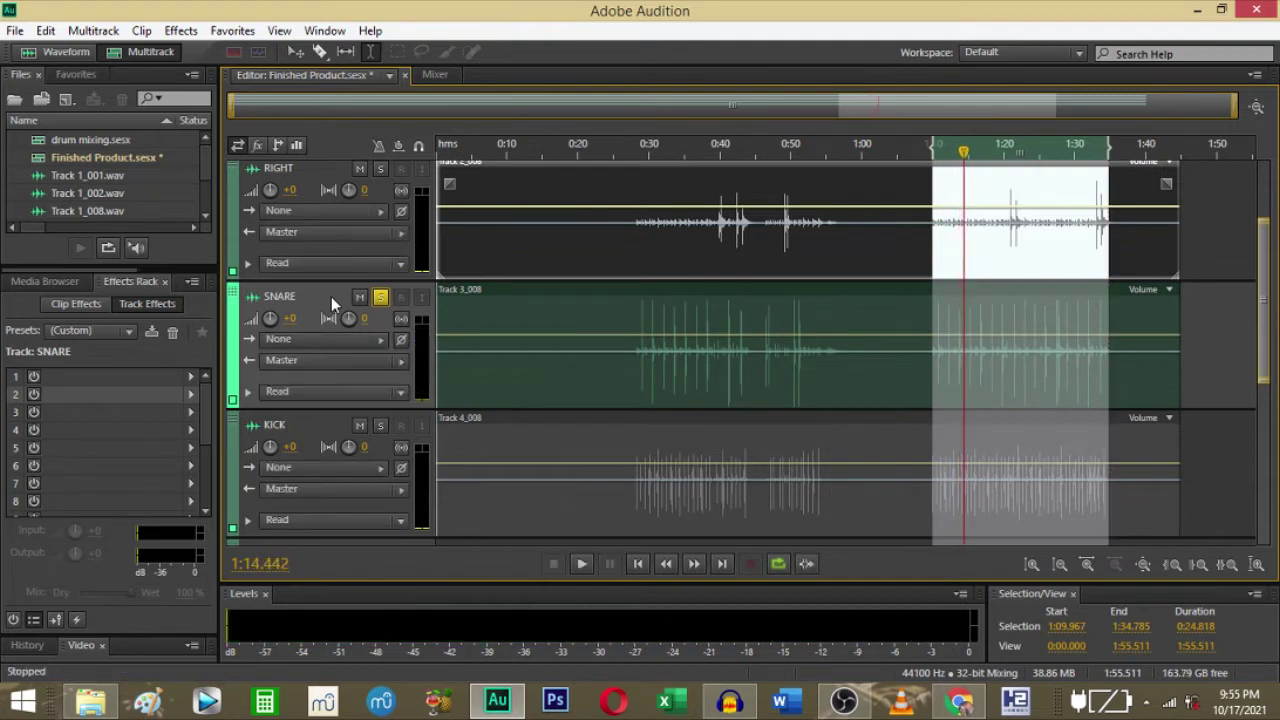
Add a Parametric Equalizer to the first track effect slot of SNARE and reposition its window for a clear view.
left_click(176, 377)
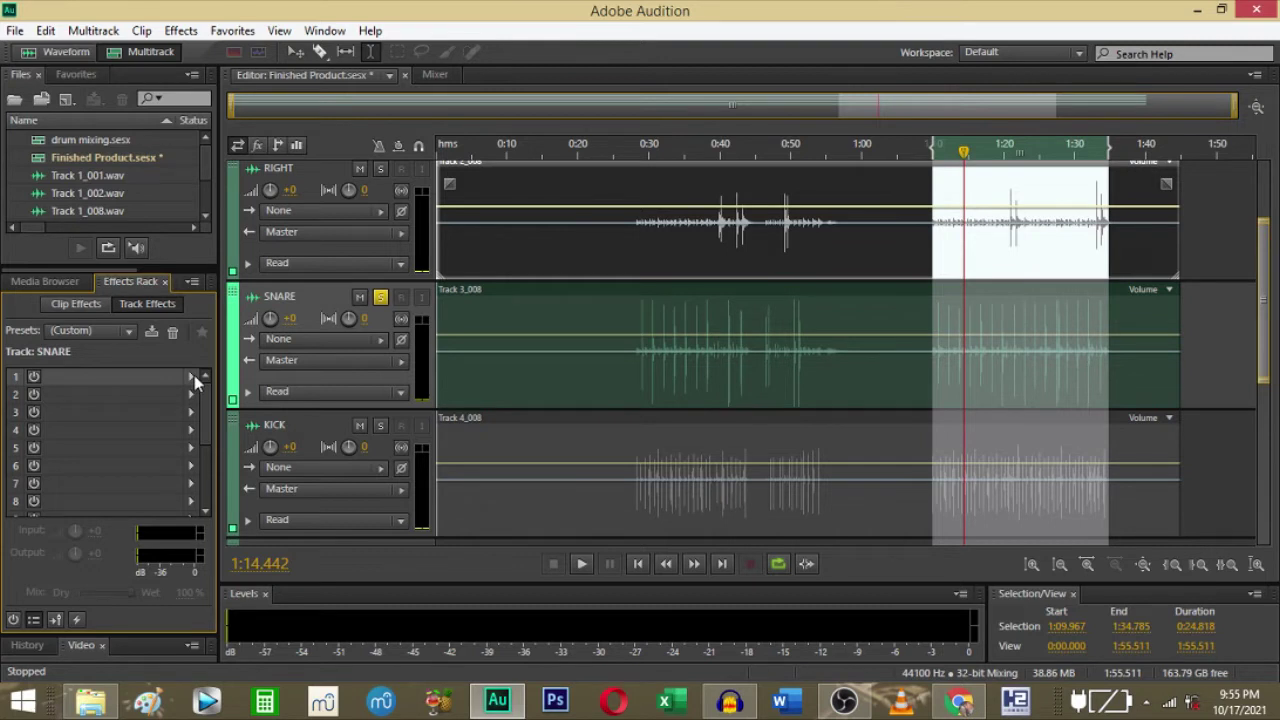
left_click(325, 290)
left_click(169, 379)
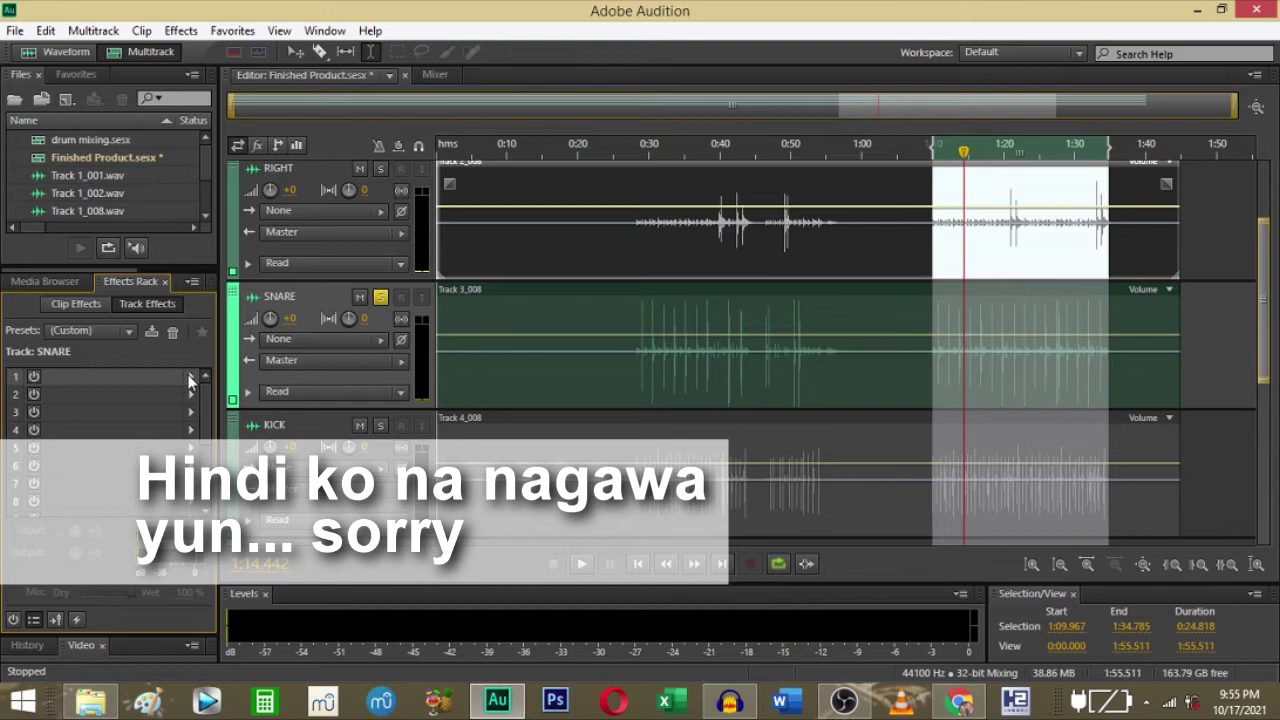
left_click(190, 378)
mouse_move(320, 487)
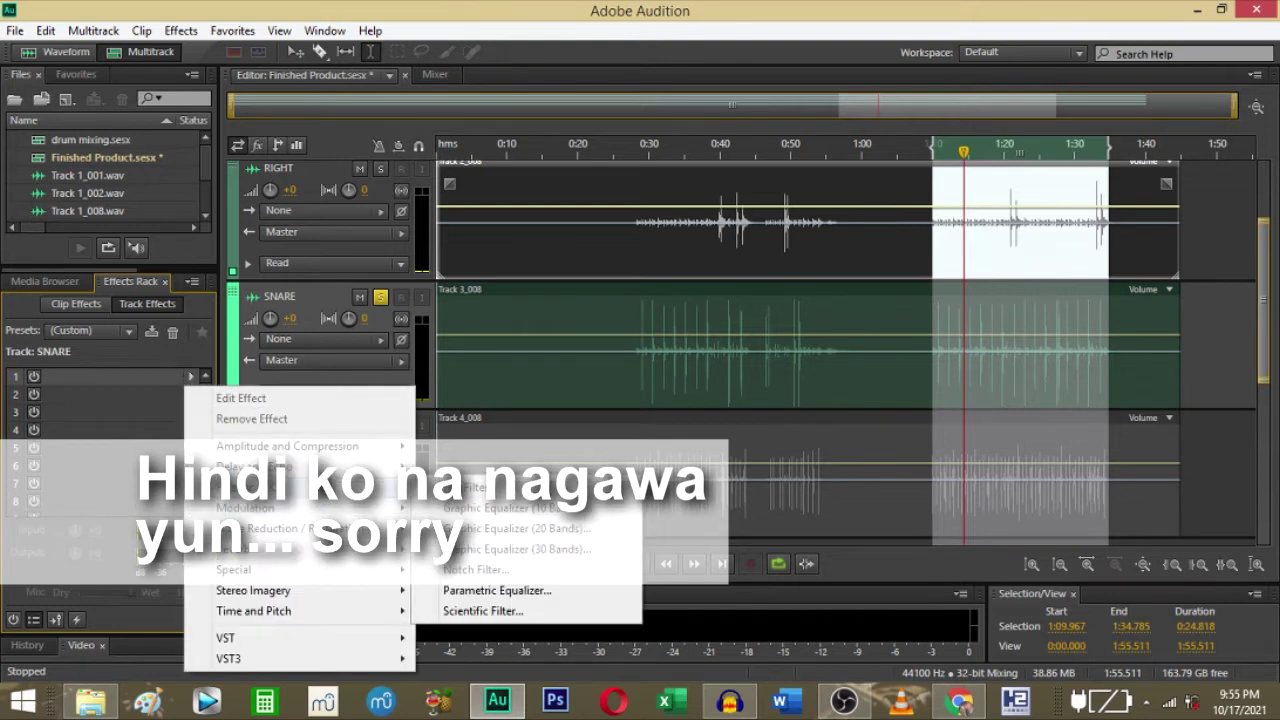
left_click(497, 590)
left_click_drag(672, 105, 759, 52)
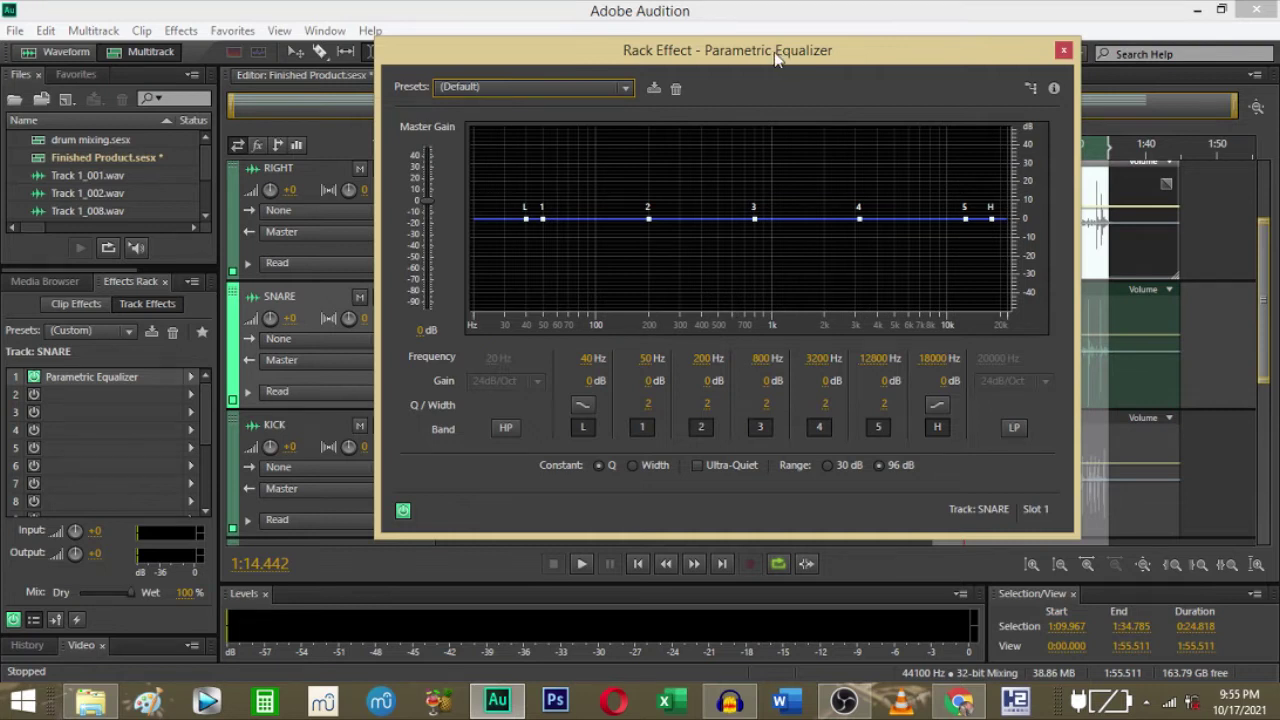
Sweep a narrow boost with equalizer band 2 during playback, and cut 463 Hz by 9.4 dB with a Q of 28.
key("space")
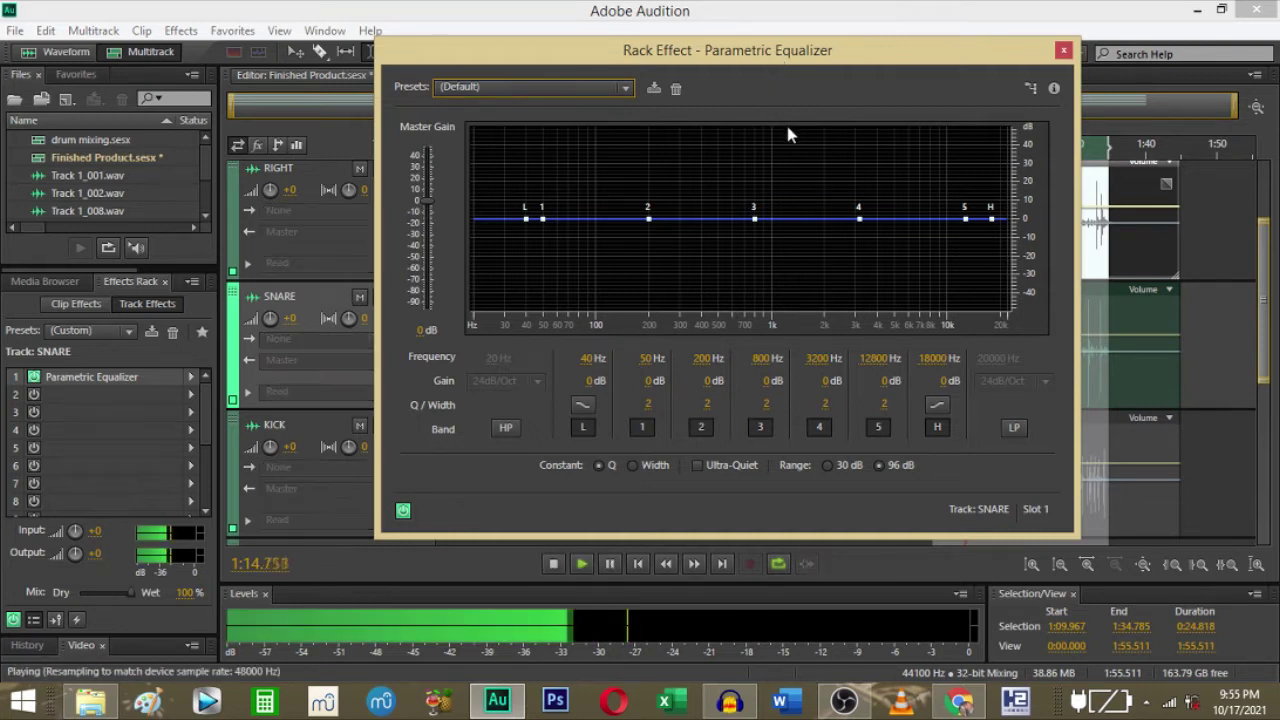
left_click_drag(708, 360, 751, 371)
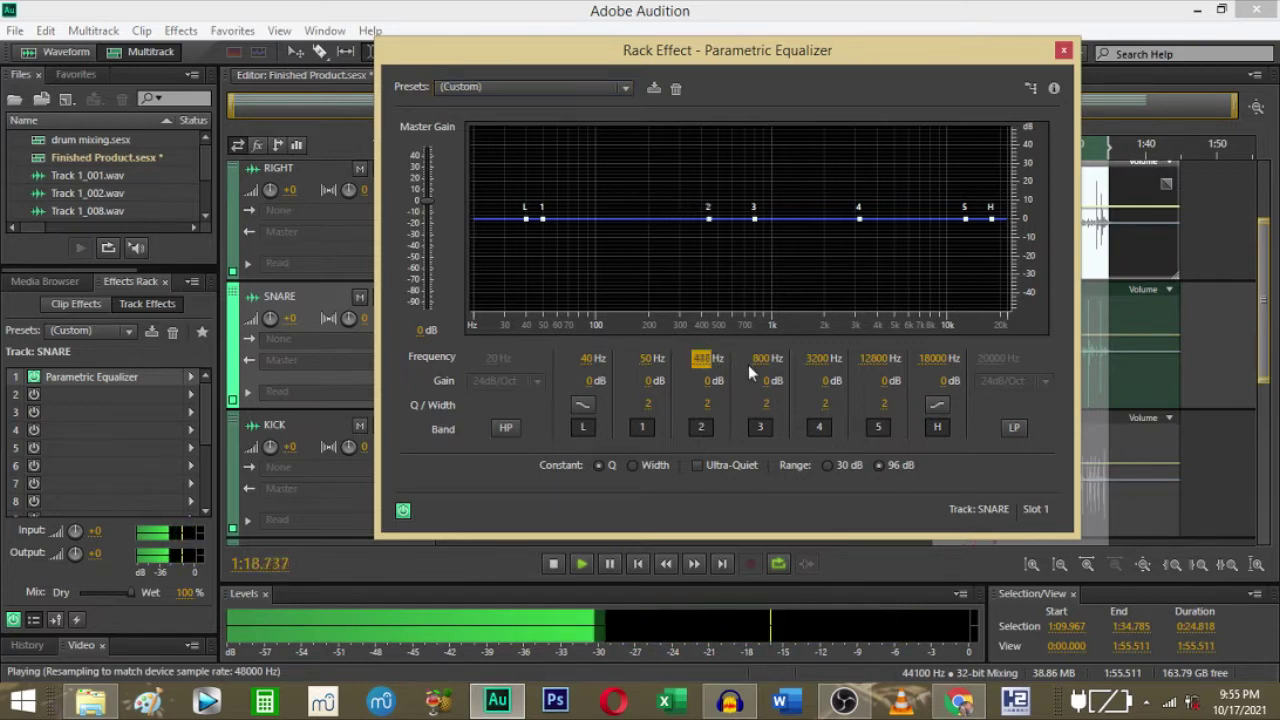
key("space")
left_click_drag(705, 358, 712, 360)
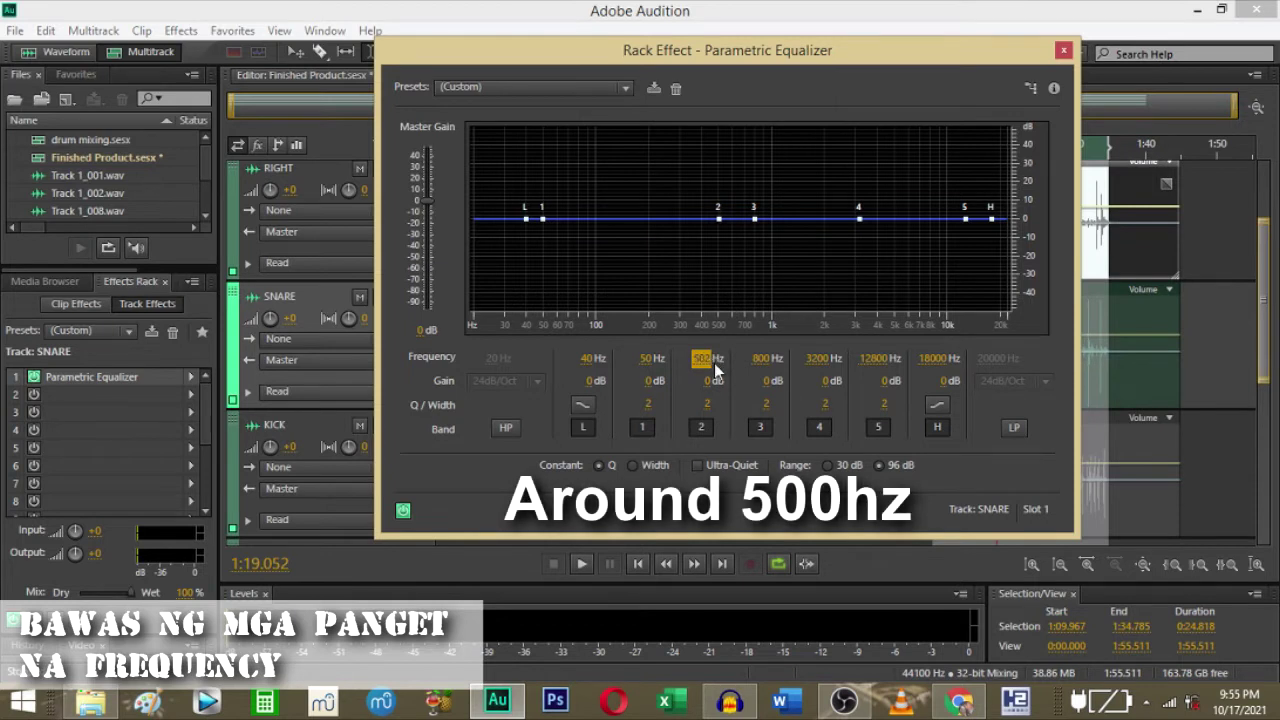
left_click_drag(707, 404, 992, 410)
left_click_drag(1054, 408, 1062, 409)
key("space")
left_click_drag(707, 385, 962, 400)
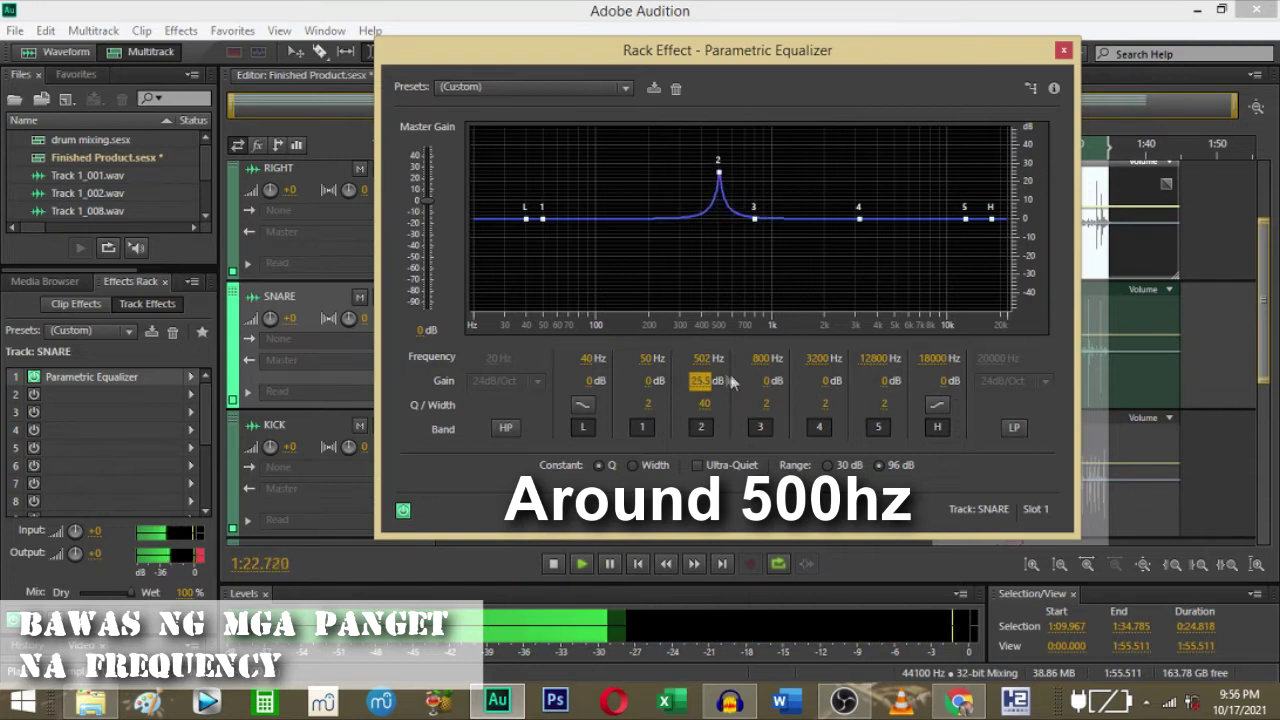
left_click_drag(700, 362, 702, 410)
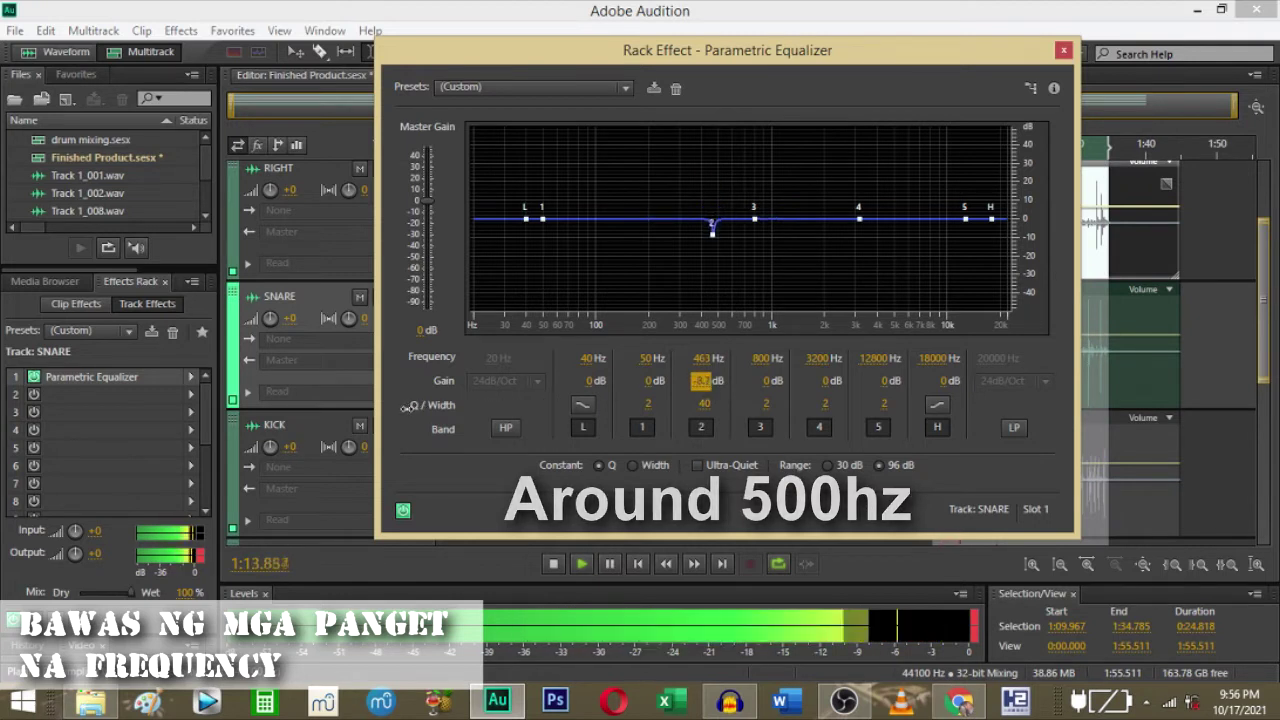
left_click_drag(401, 409, 401, 409)
left_click_drag(704, 403, 600, 419)
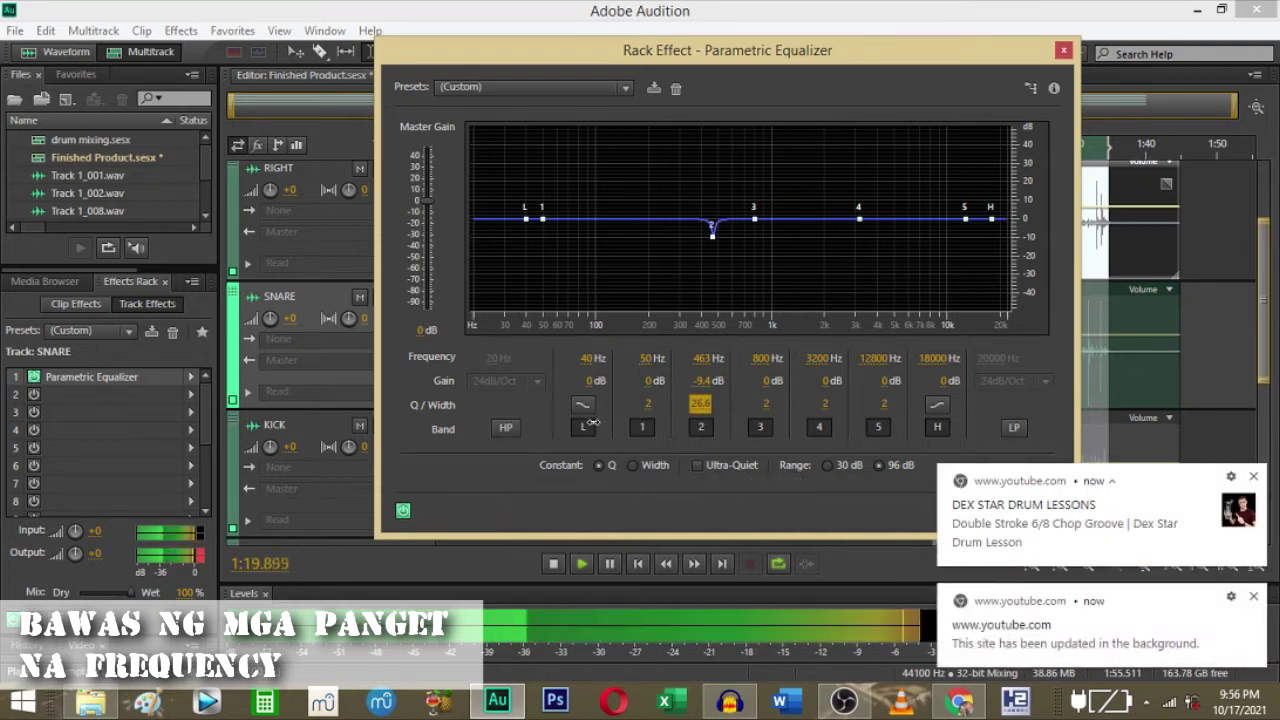
Dismiss the two YouTube notifications and stop playback.
left_click(1253, 477)
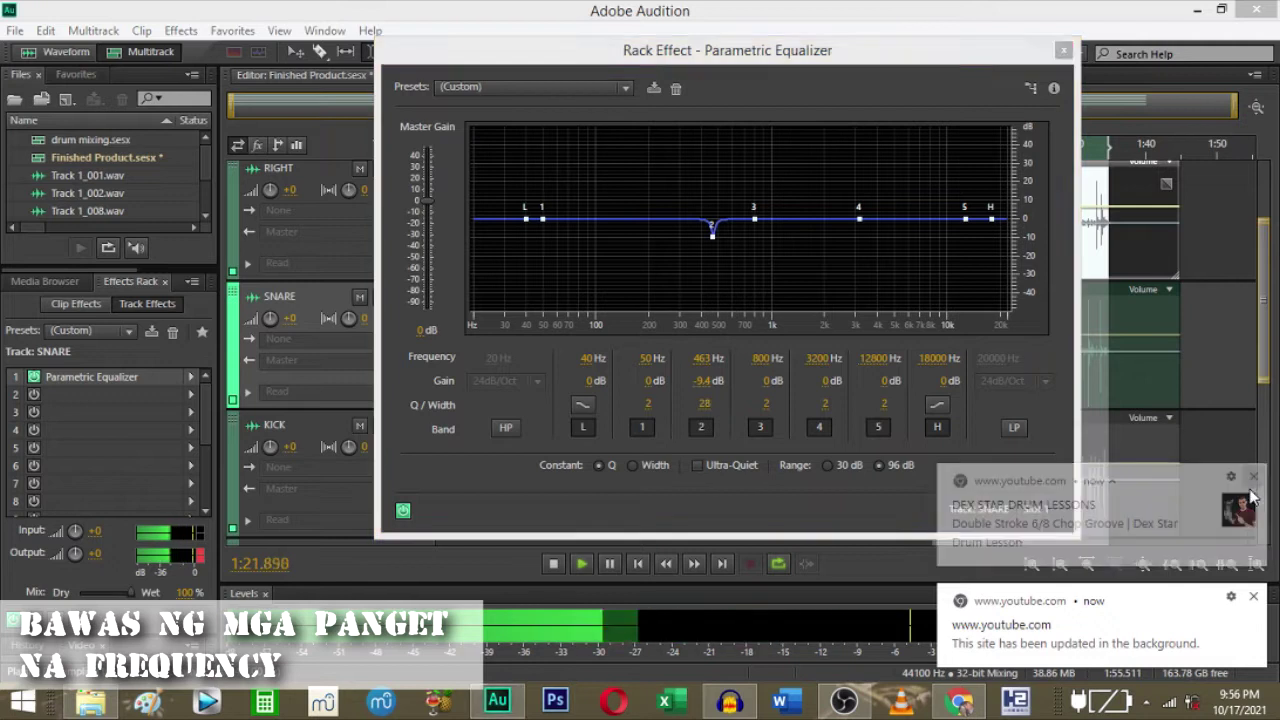
left_click(1256, 595)
key("space")
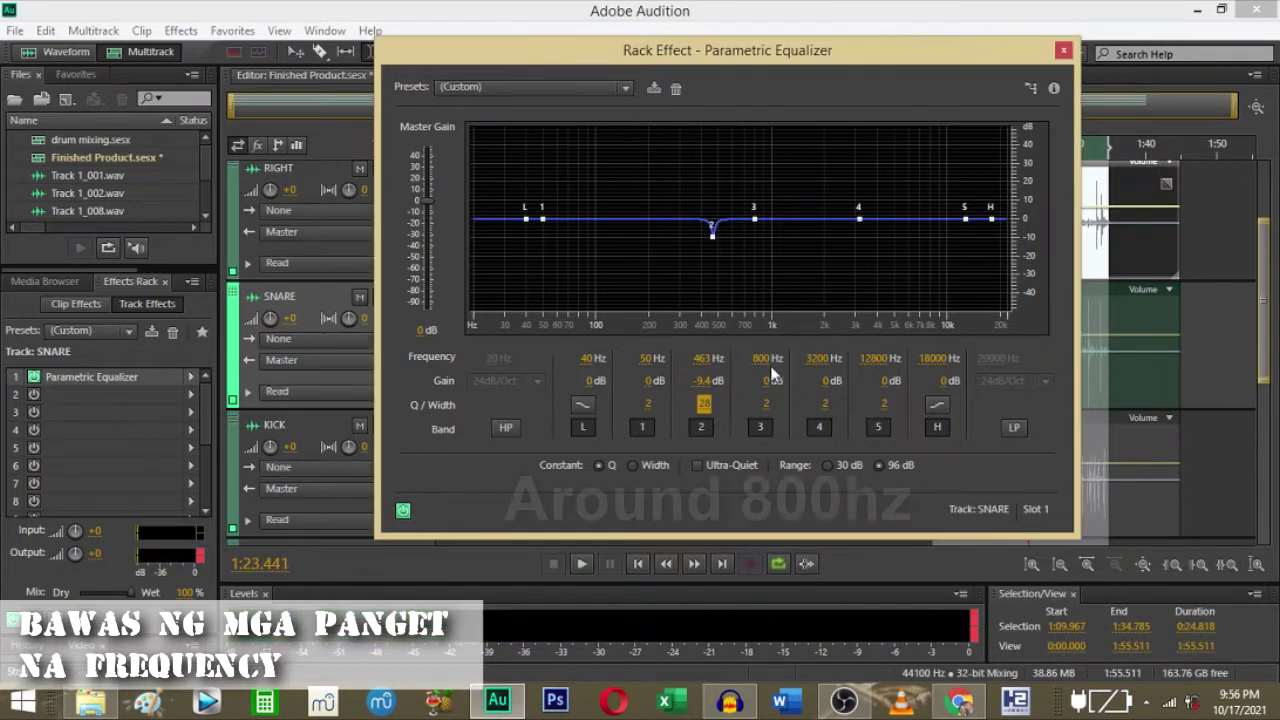
Audition a narrow boost around 800 Hz with band 3, and cut 833 Hz by 8.9 dB with a Q of 27.1.
left_click(766, 360)
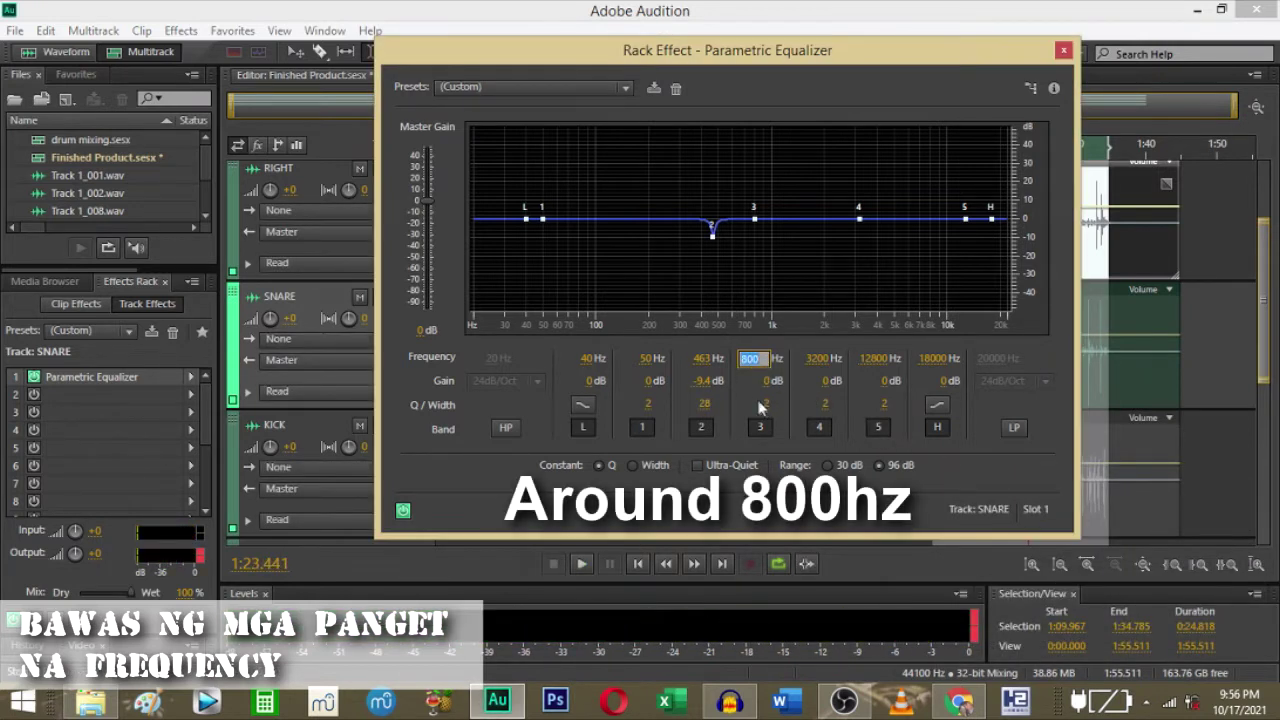
left_click(766, 405)
left_click_drag(1190, 418, 1152, 434)
left_click_drag(767, 388, 849, 392)
key("space")
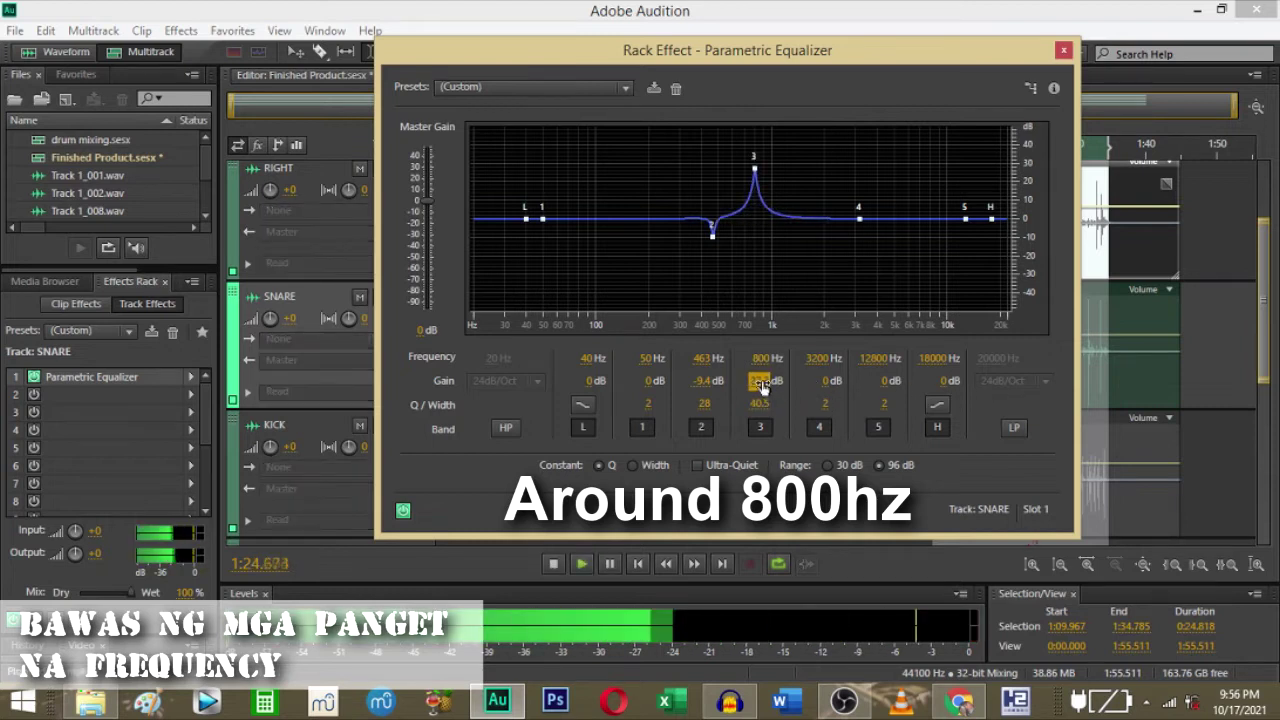
left_click_drag(762, 368, 774, 361)
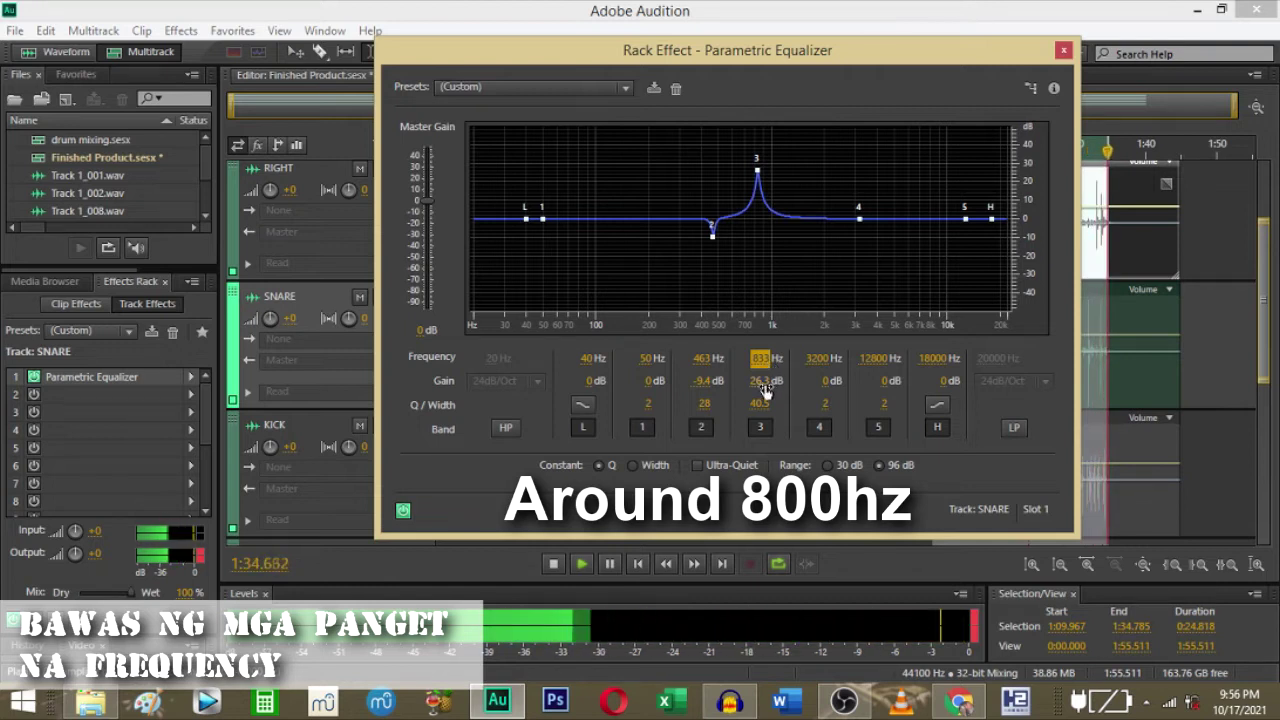
left_click_drag(766, 383, 766, 430)
left_click_drag(640, 400, 466, 418)
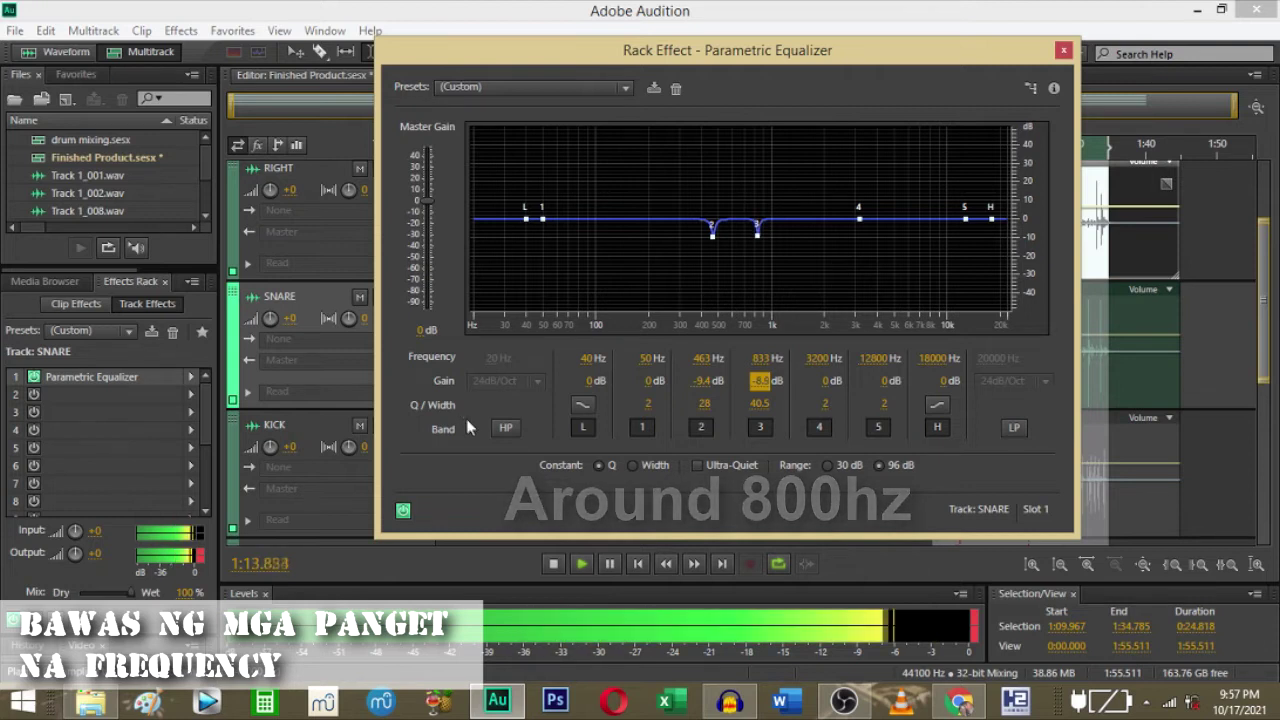
left_click(760, 402)
left_click_drag(703, 414, 659, 428)
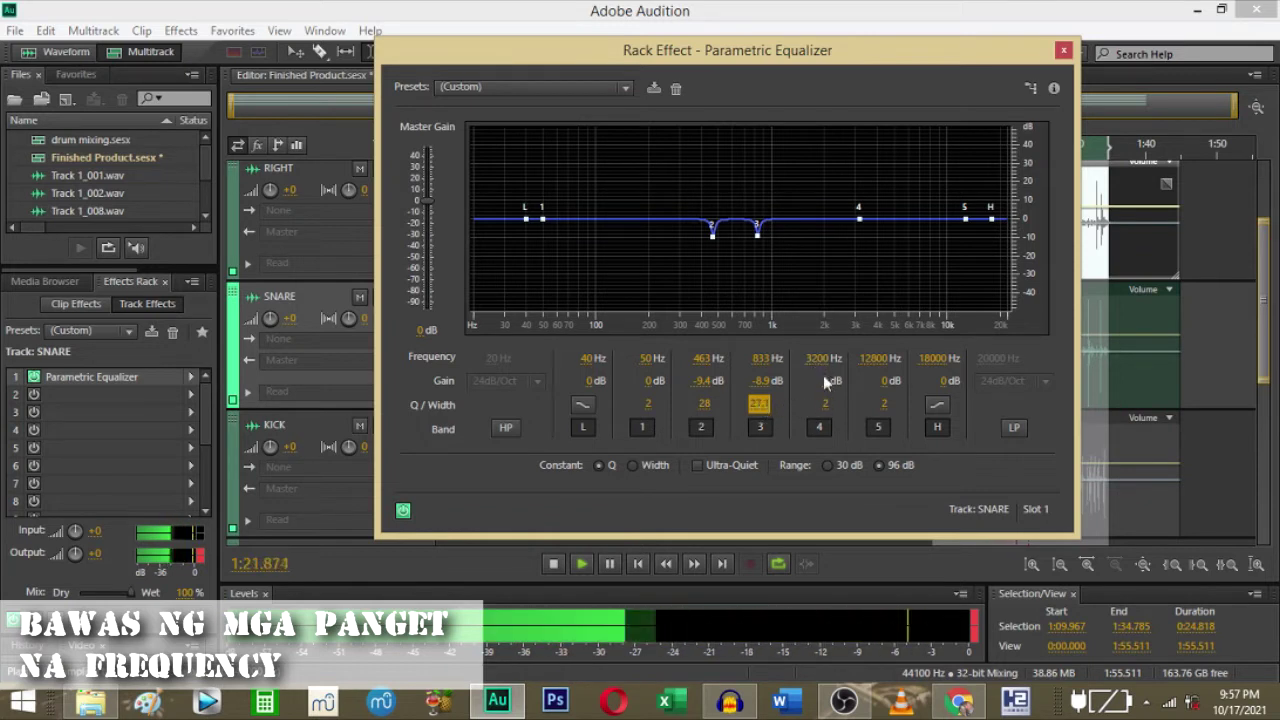
key("space")
Audition a narrow boost around 2000 Hz with band 4, and cut 2101 Hz by 9.8 dB with a Q of 26.5.
left_click_drag(818, 367, 845, 415)
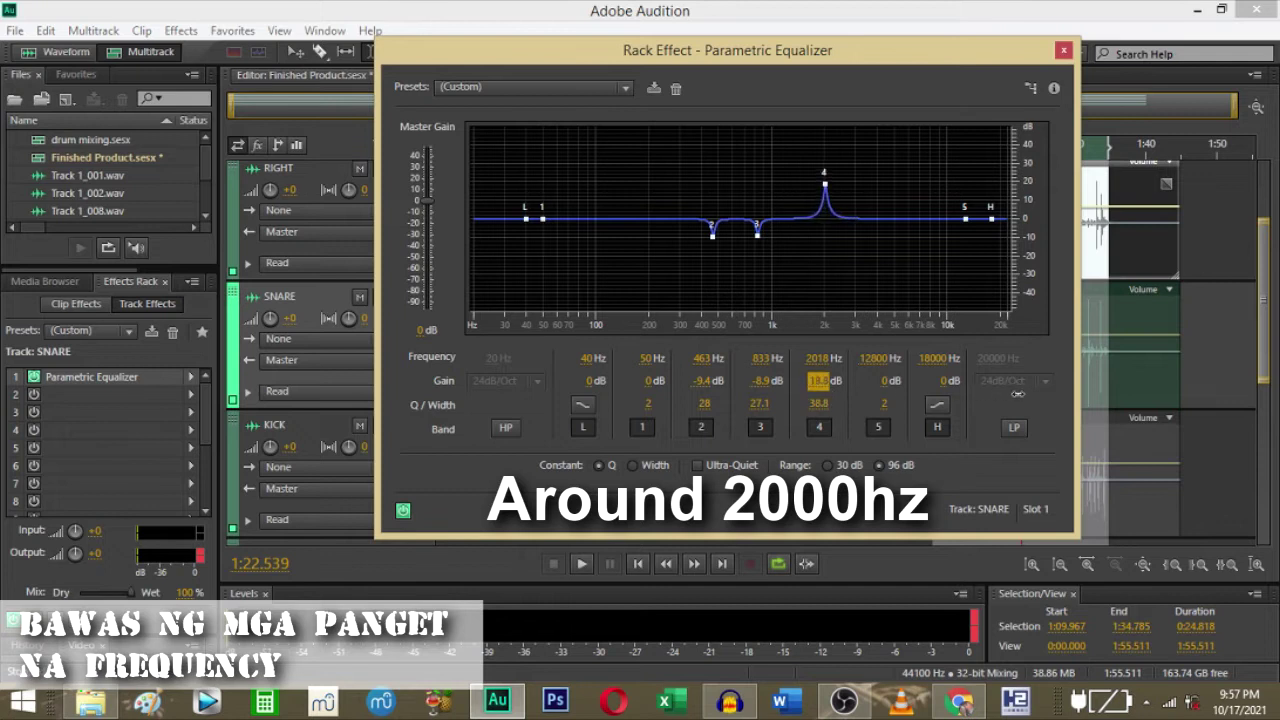
key("space")
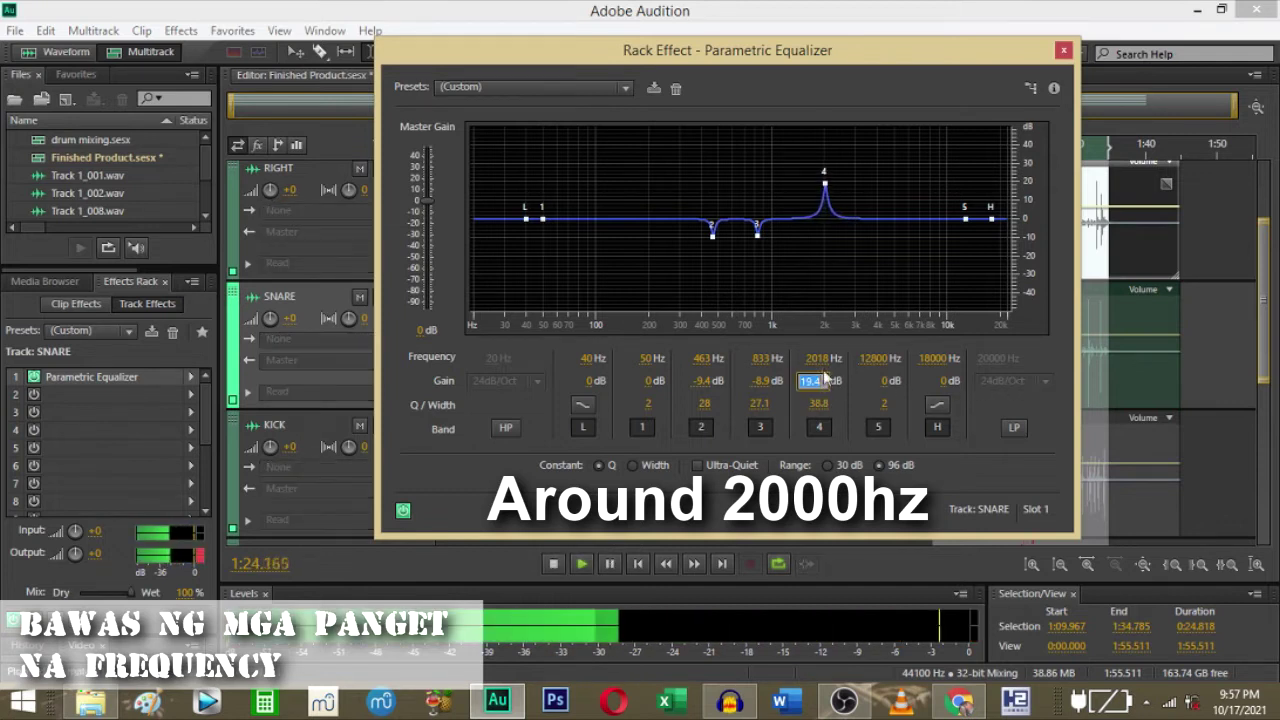
left_click_drag(818, 358, 822, 358)
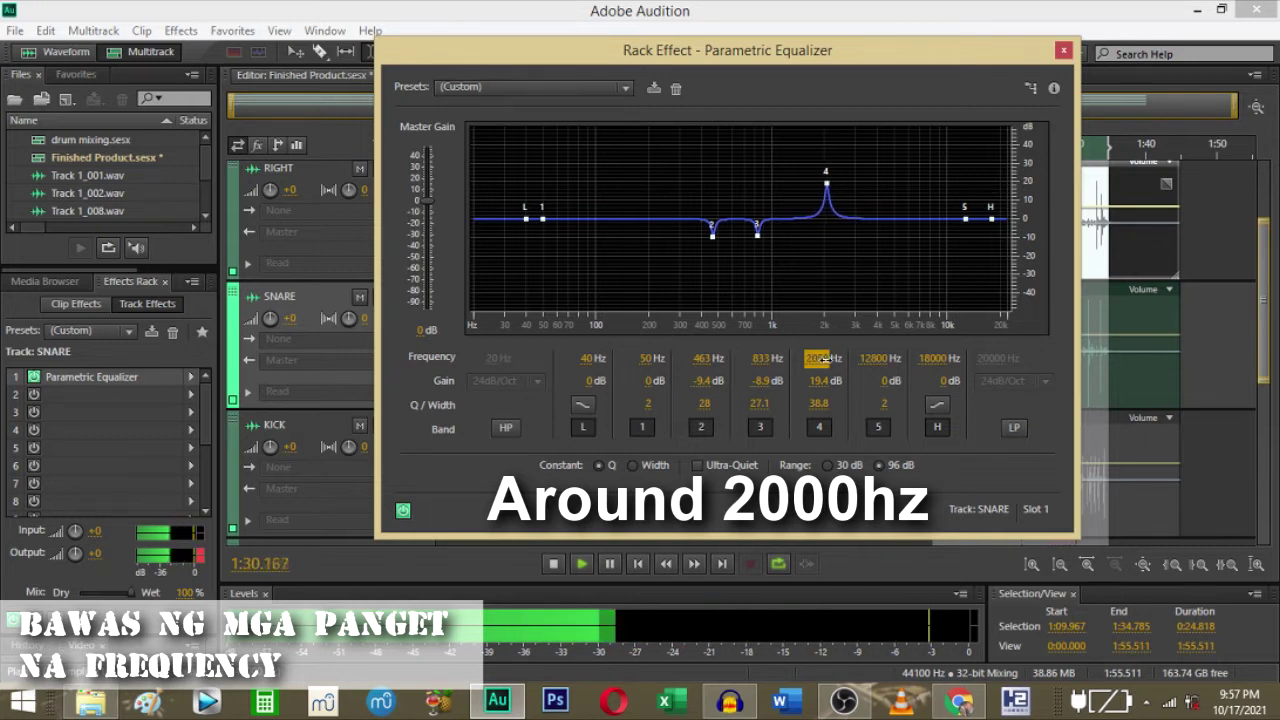
left_click_drag(821, 358, 587, 425)
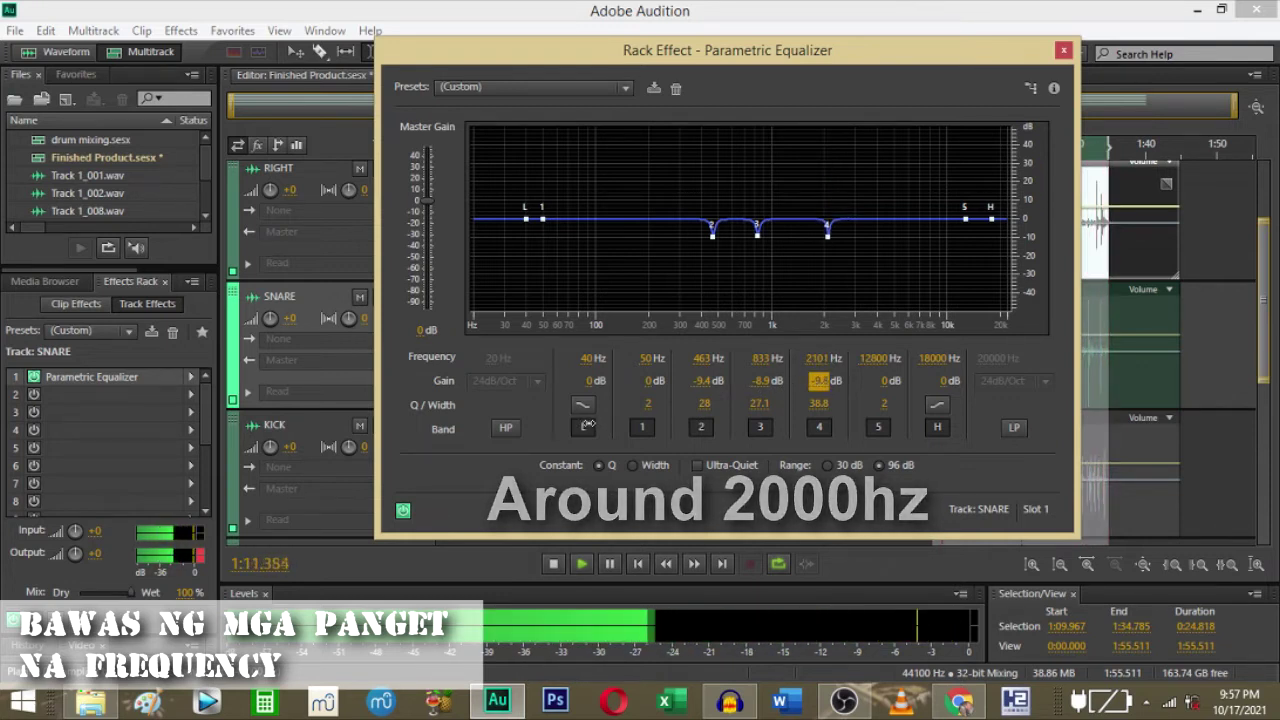
left_click_drag(818, 403, 705, 415)
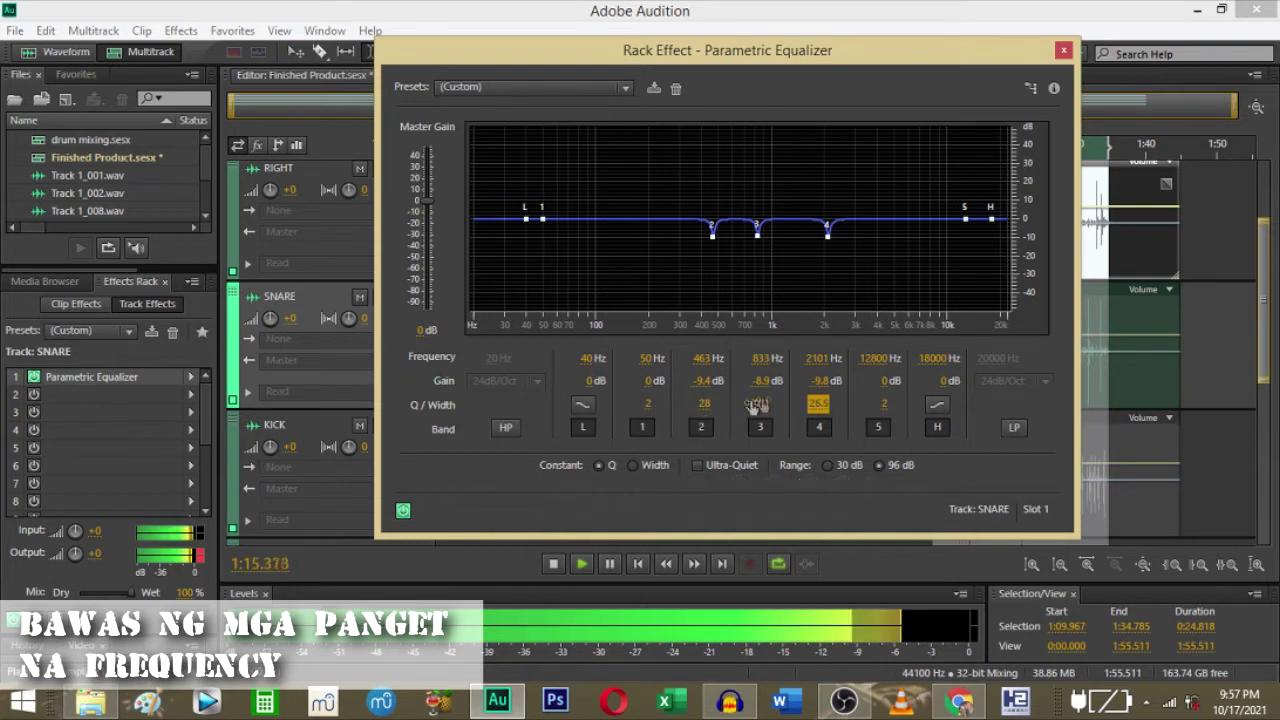
key("space")
Audition a narrow boost around 3000 Hz with band 5, and cut 3484 Hz by 9.1 dB with a Q of 26.
mouse_move(880, 358)
left_mouse_down()
mouse_move(826, 380)
mouse_move(1091, 404)
left_mouse_up()
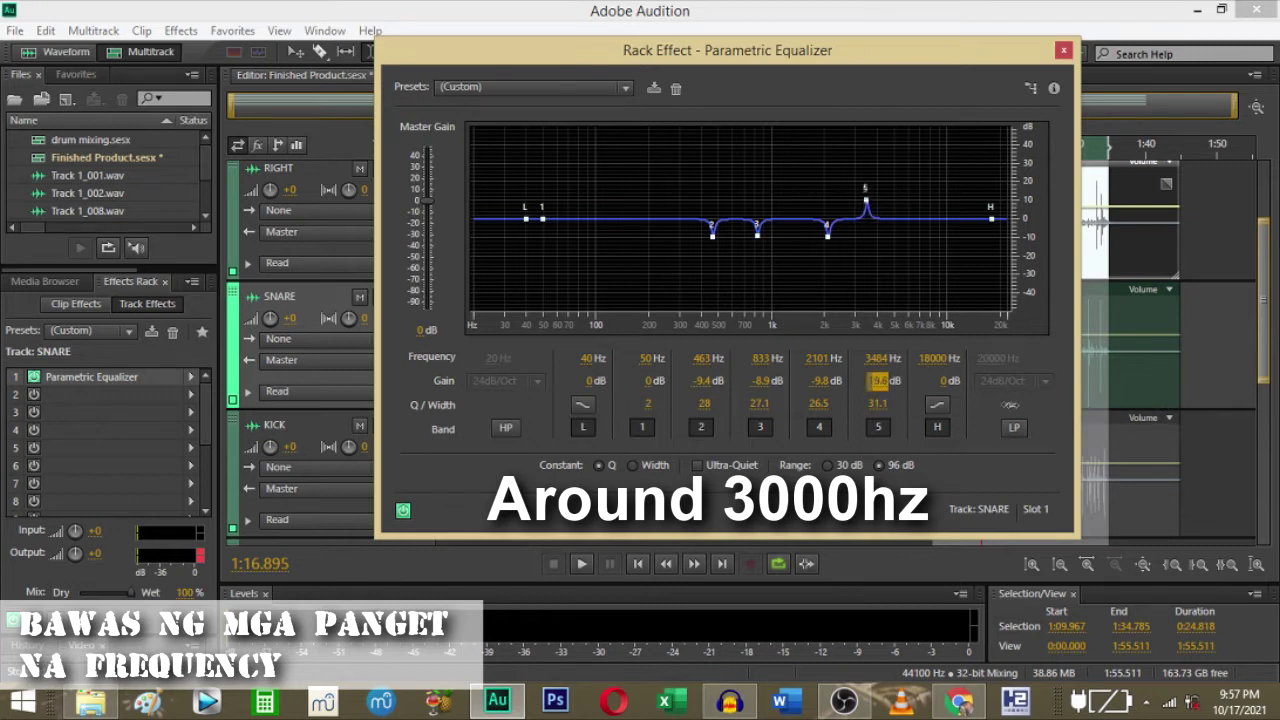
left_click_drag(1064, 410, 1090, 410)
key("space")
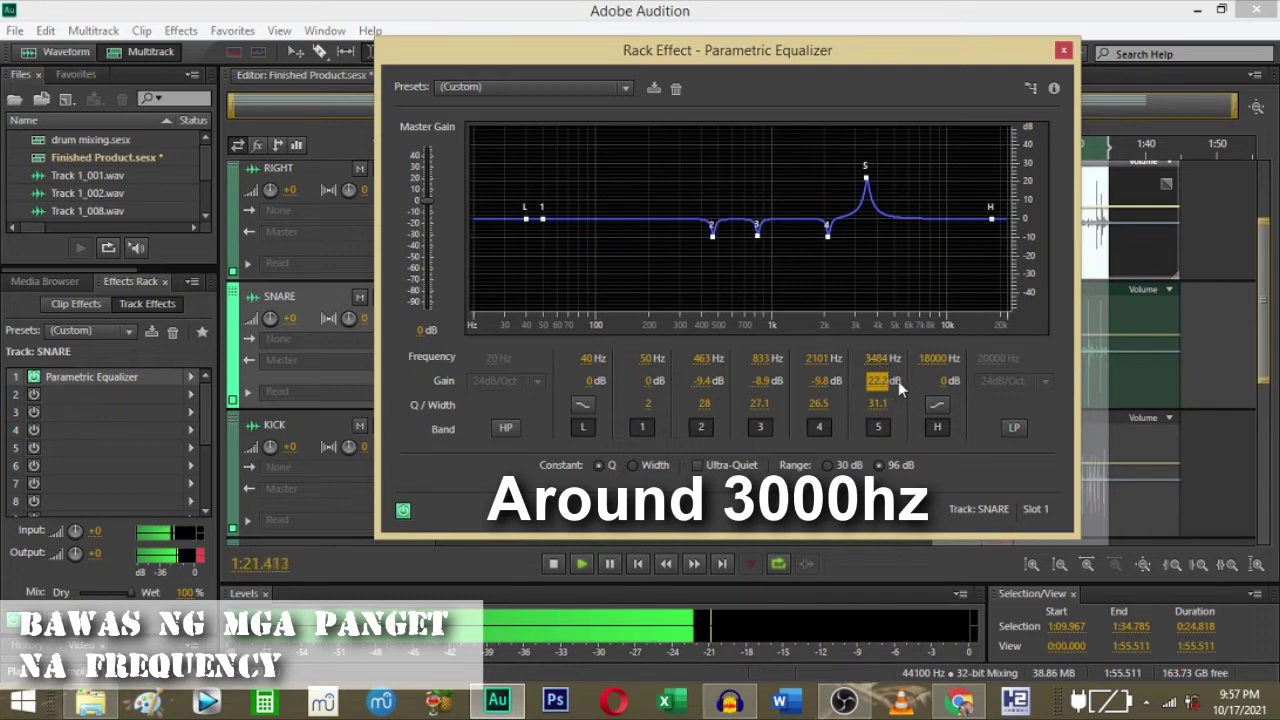
left_click_drag(898, 381, 645, 405)
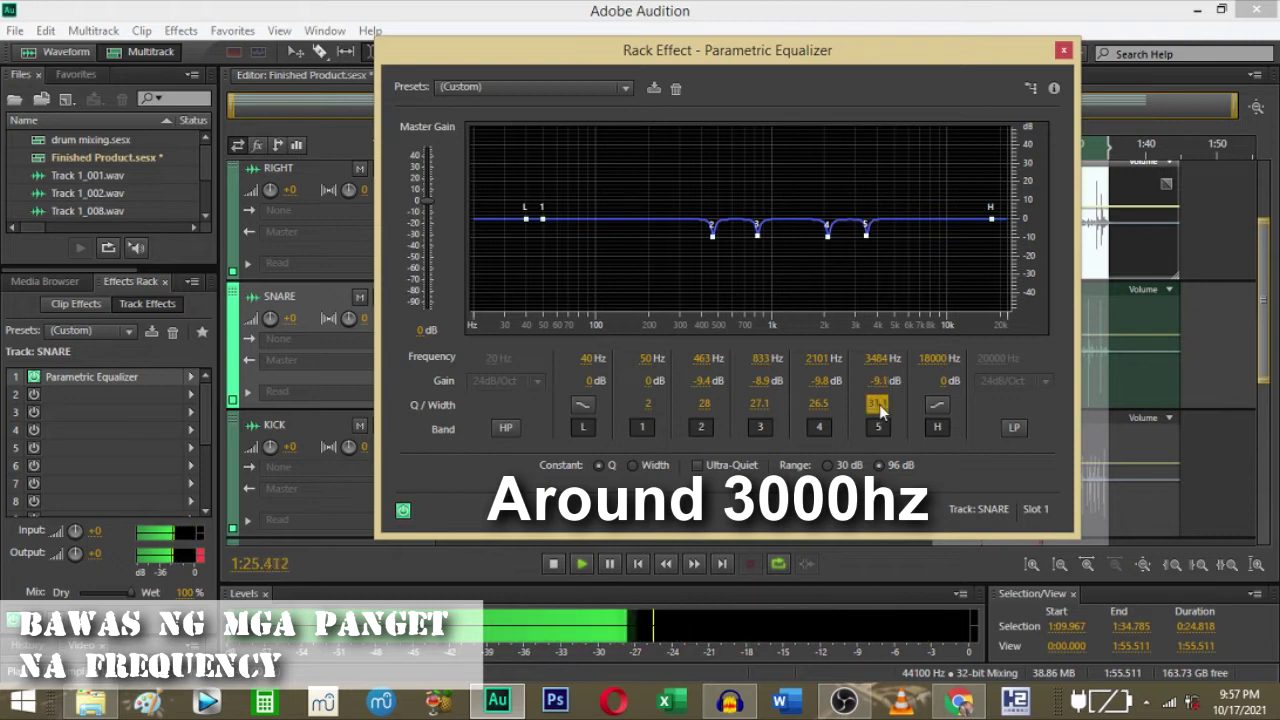
left_click_drag(812, 415, 845, 419)
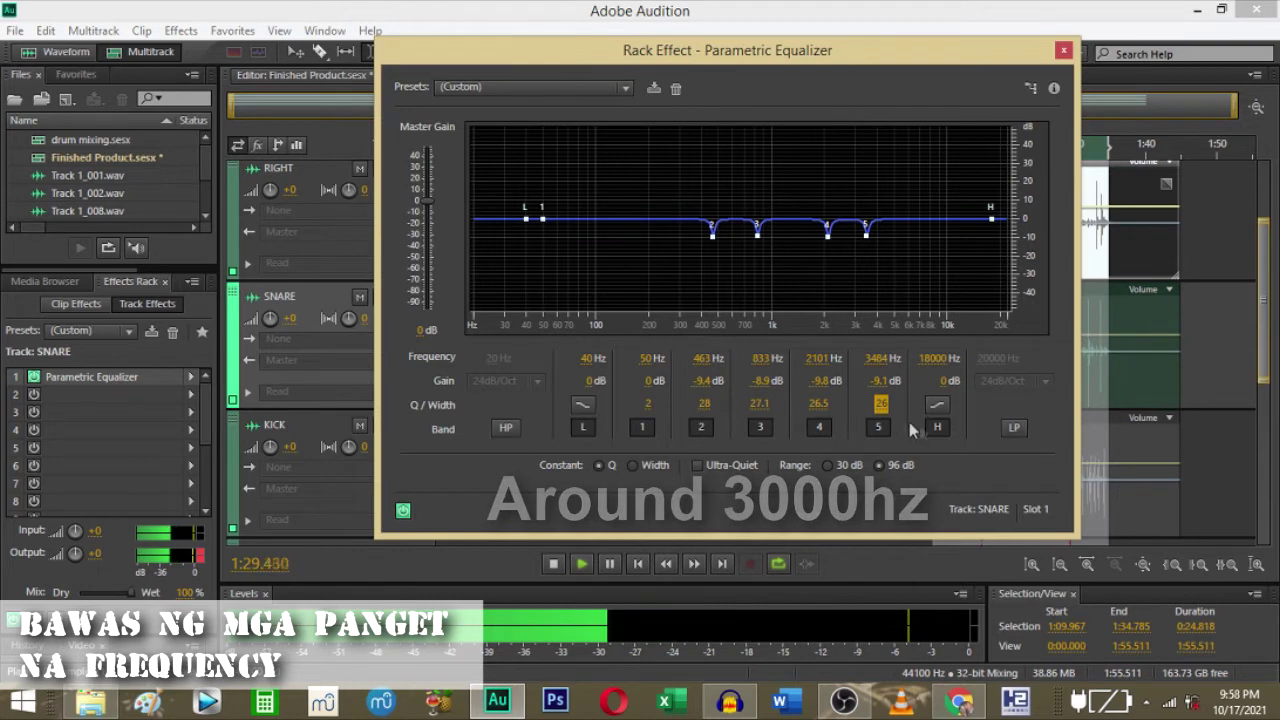
Close the equalizer, listen to the snare within the full drum mix, and solo the SNARE track again.
left_click(1063, 49)
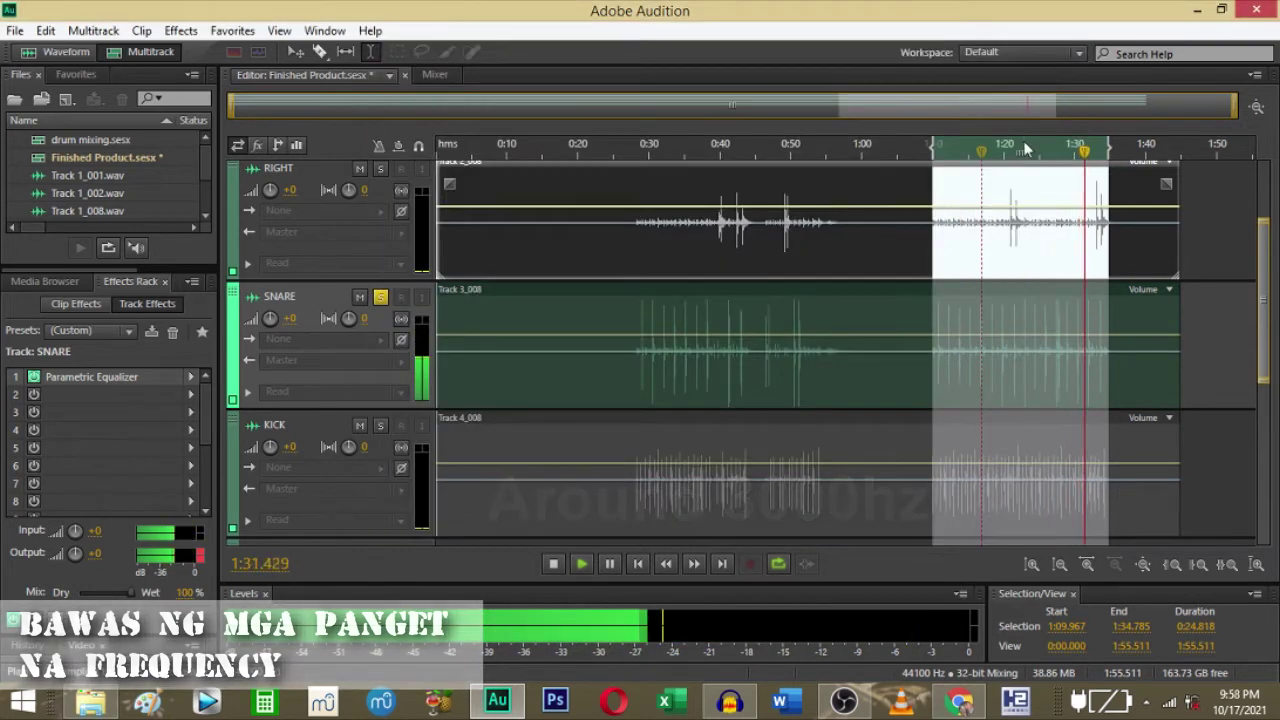
left_click(380, 298)
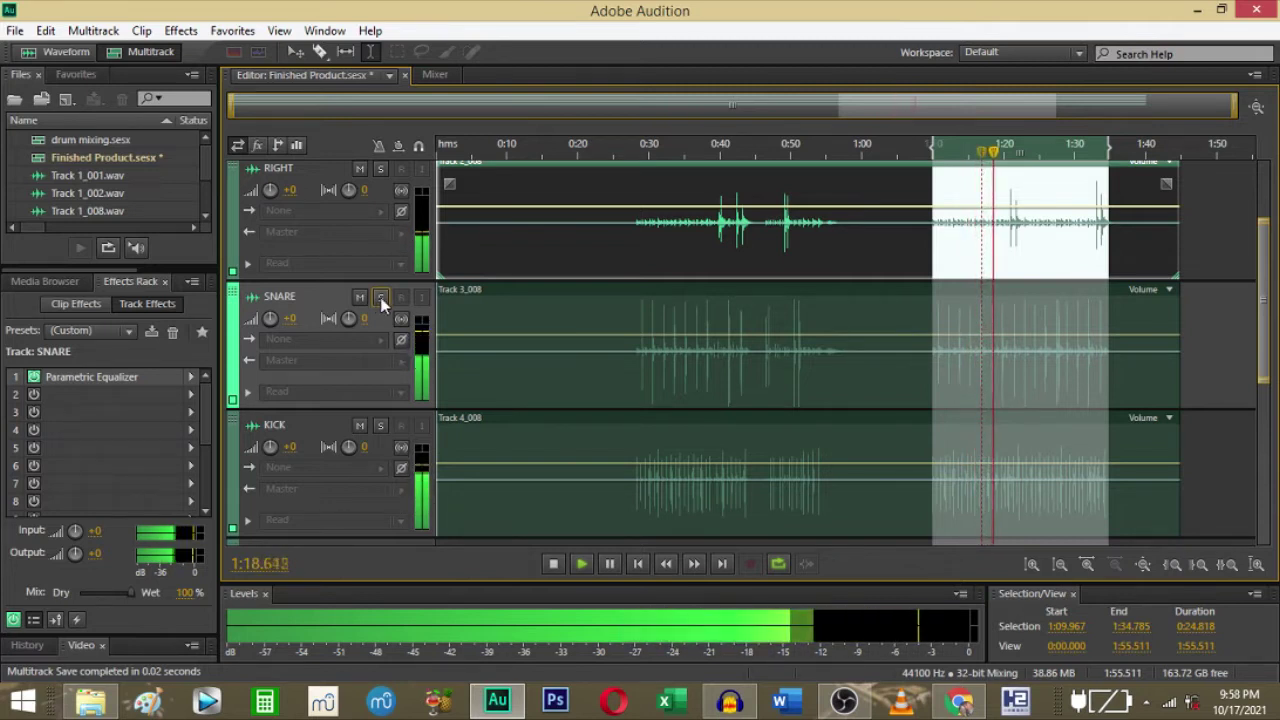
left_click(380, 297)
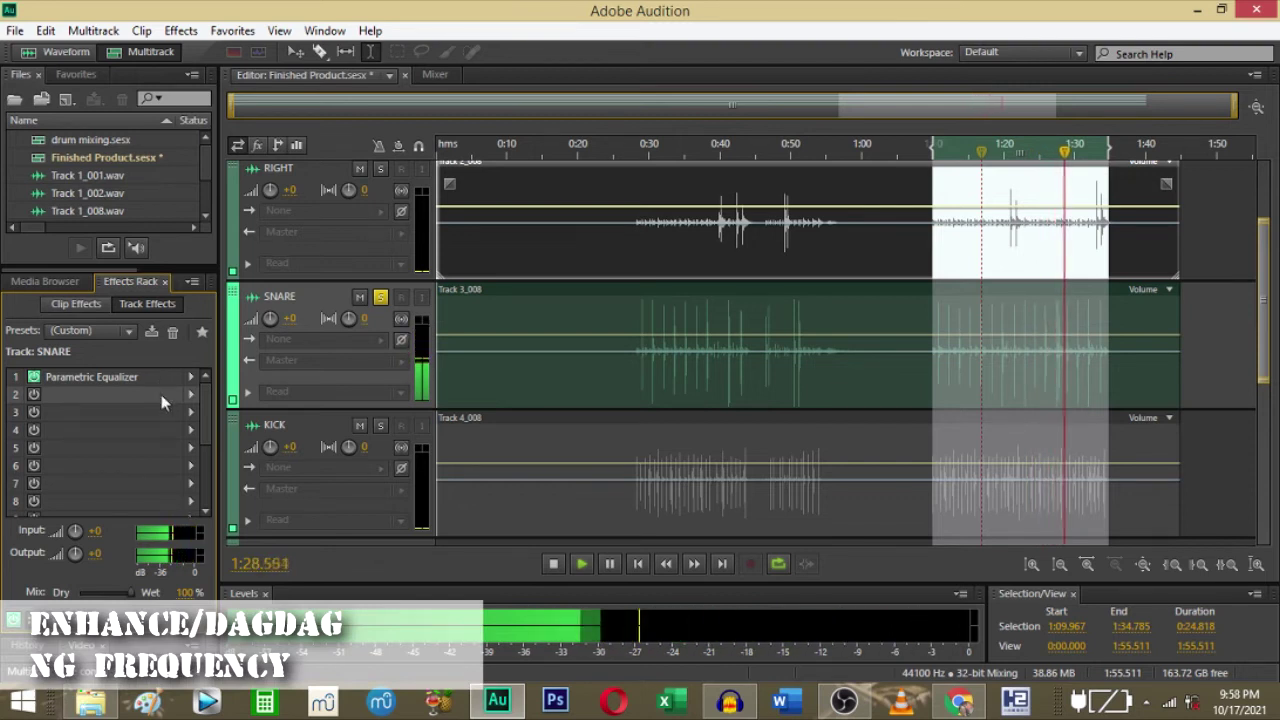
Add the TDR Nova mastering VST to slot 2 of the SNARE track and set its analyzer to show the input signal.
left_click(190, 394)
mouse_move(286, 353)
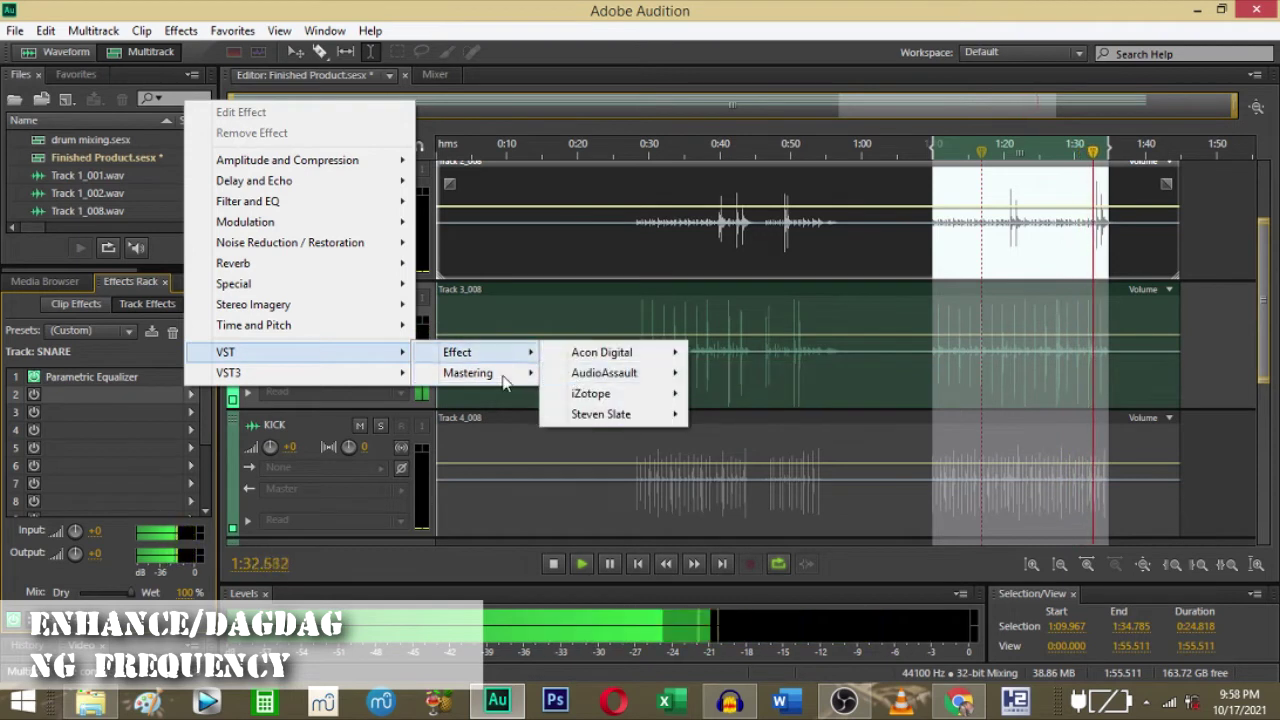
mouse_move(505, 378)
mouse_move(620, 373)
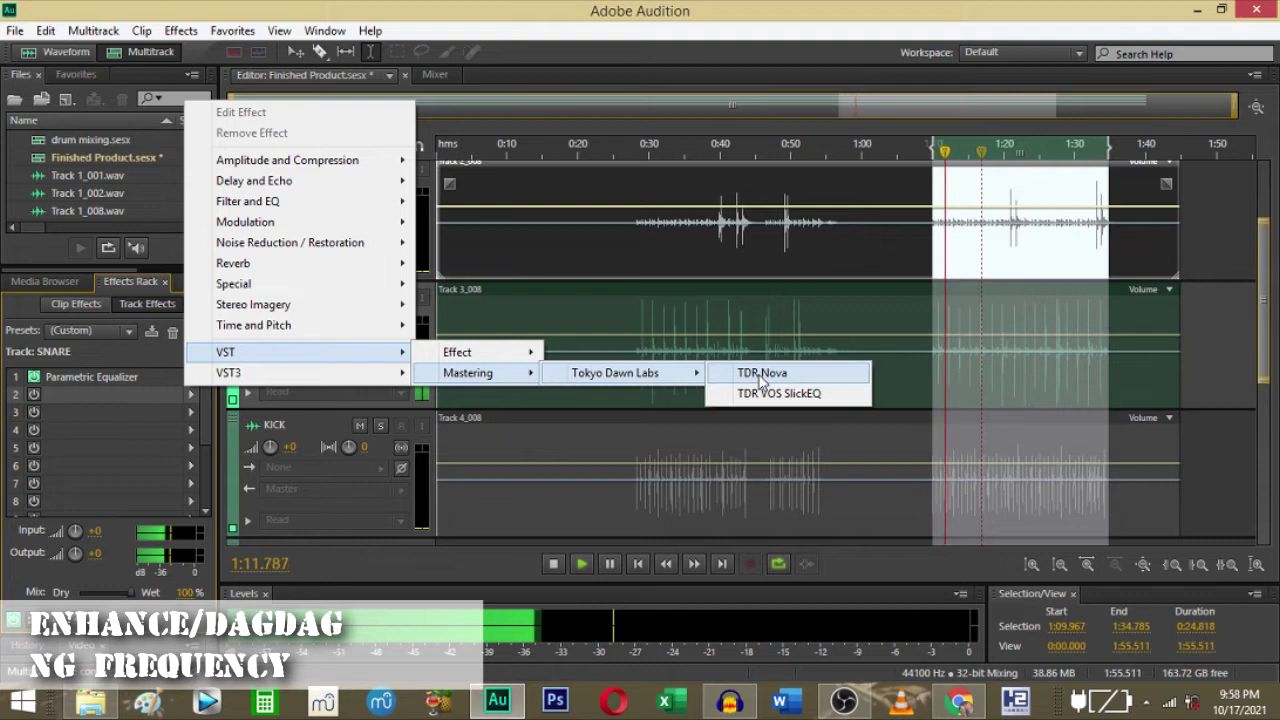
left_click(761, 373)
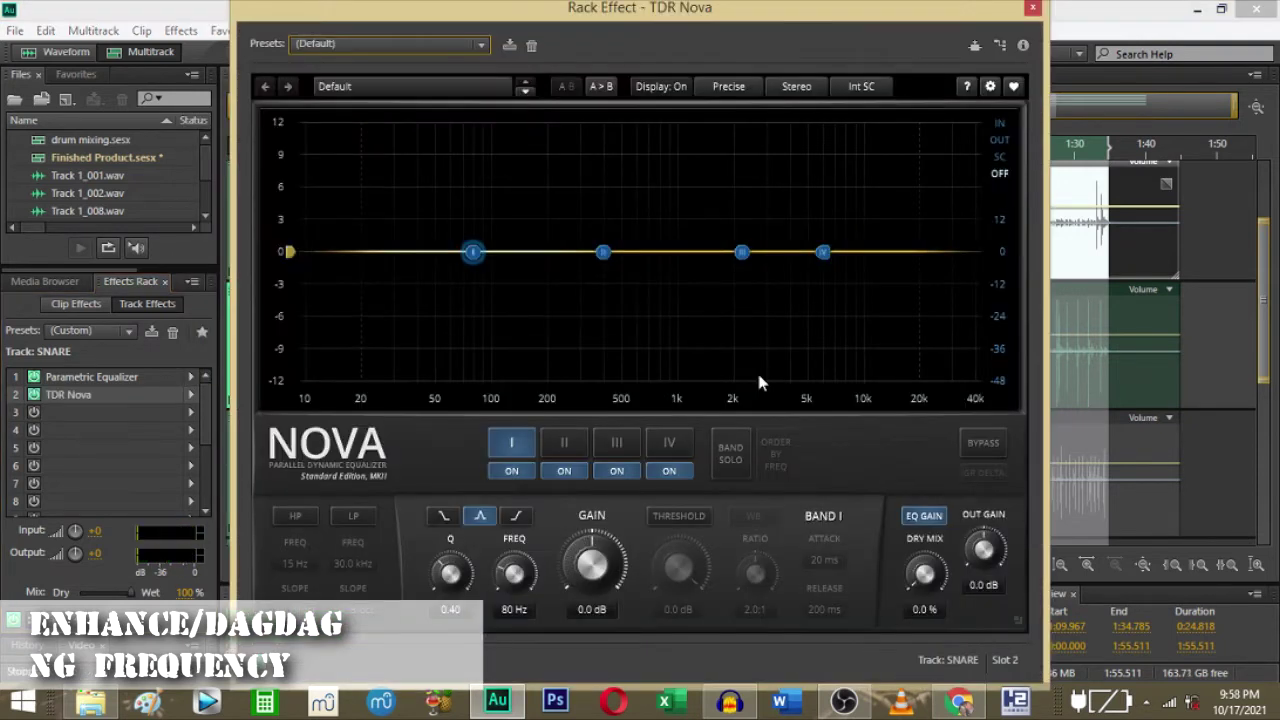
left_click_drag(772, 8, 789, 24)
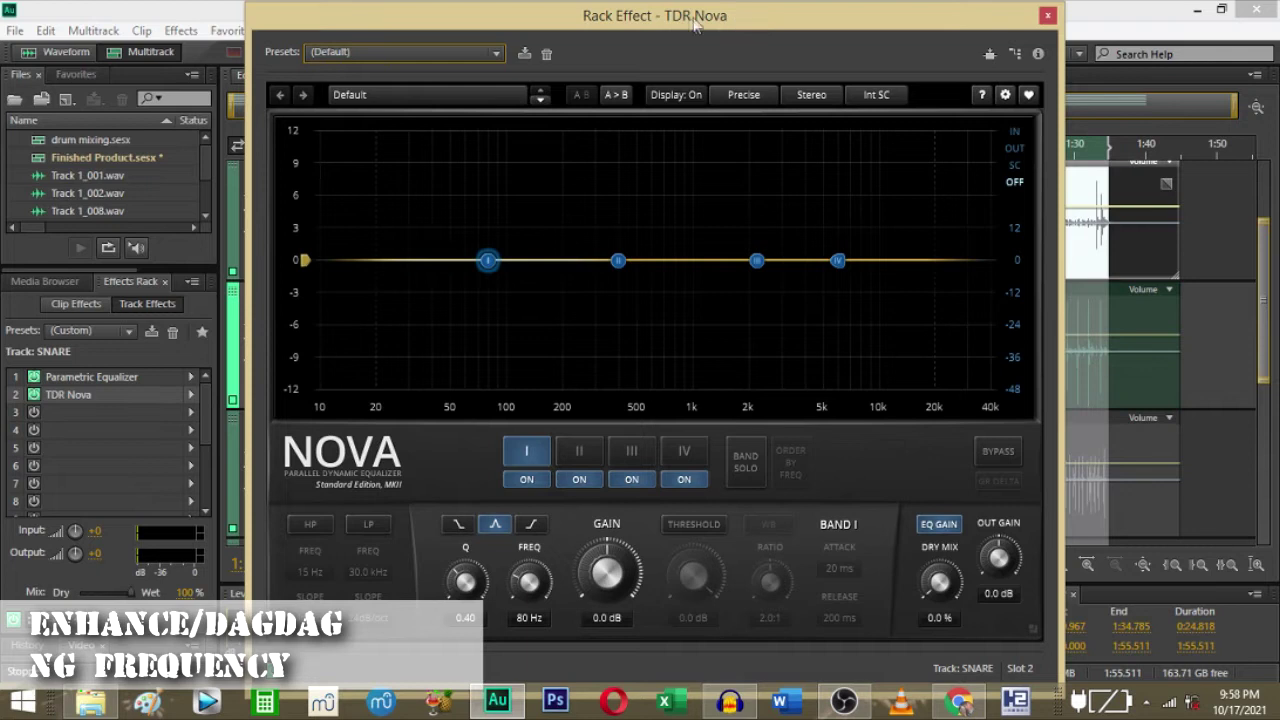
left_click_drag(676, 24, 684, 24)
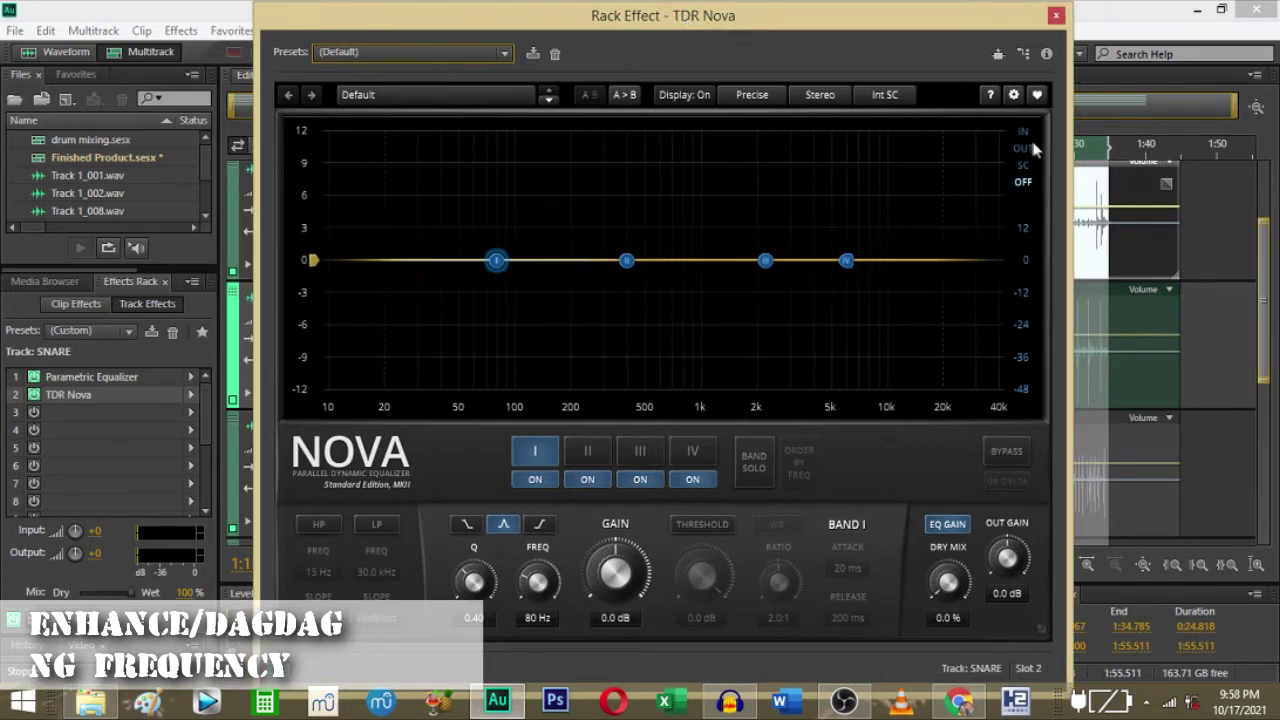
left_click(1023, 131)
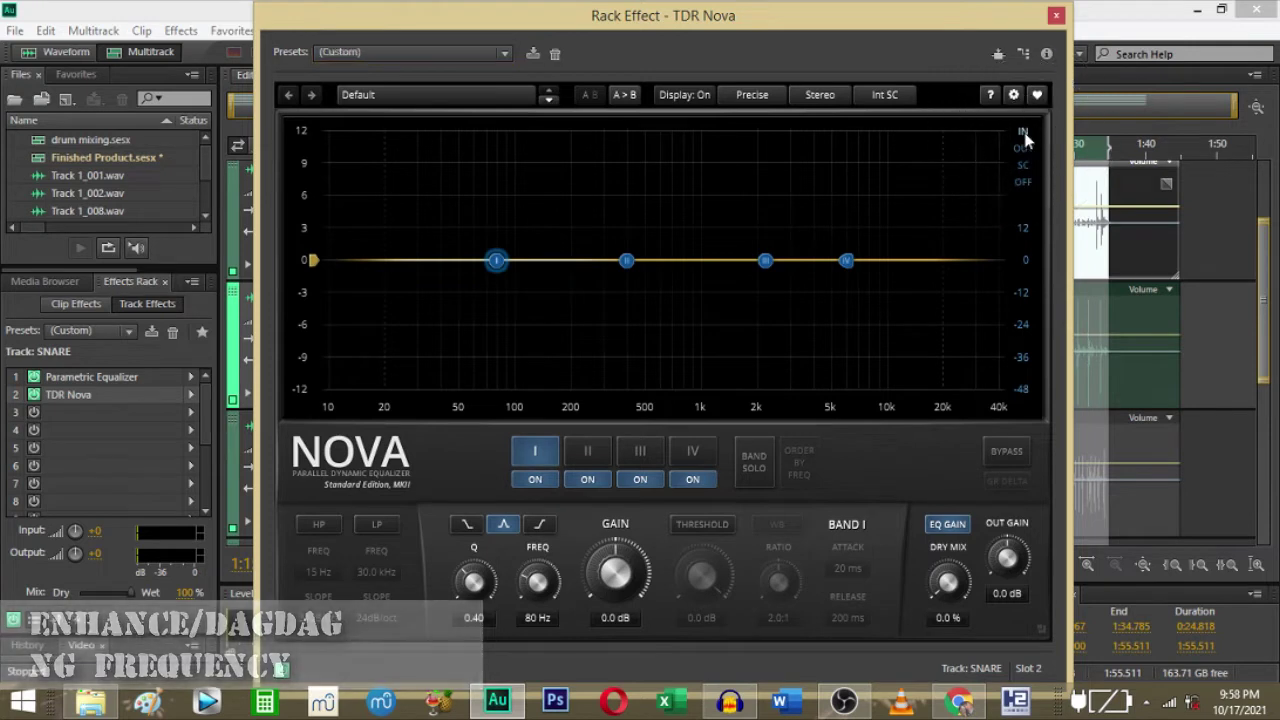
Play the snare and enable Nova's high-pass filter with its frequency at 33 Hz.
key("space")
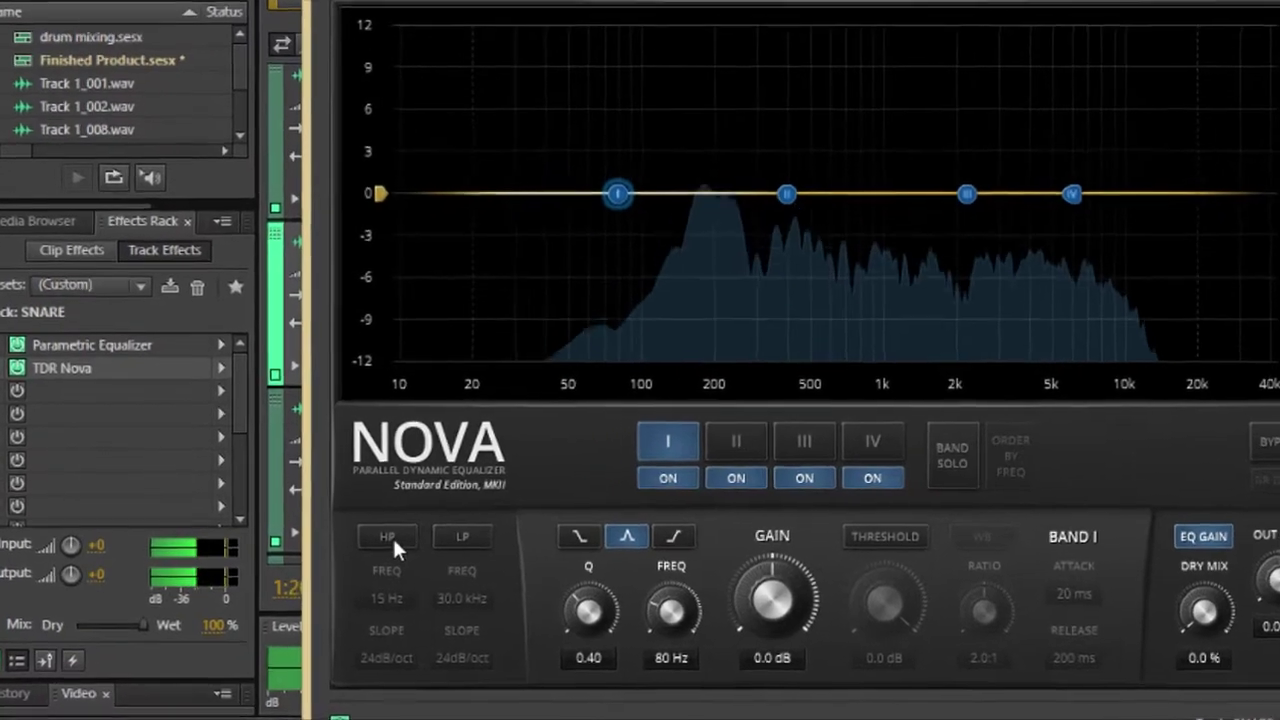
left_click(375, 530)
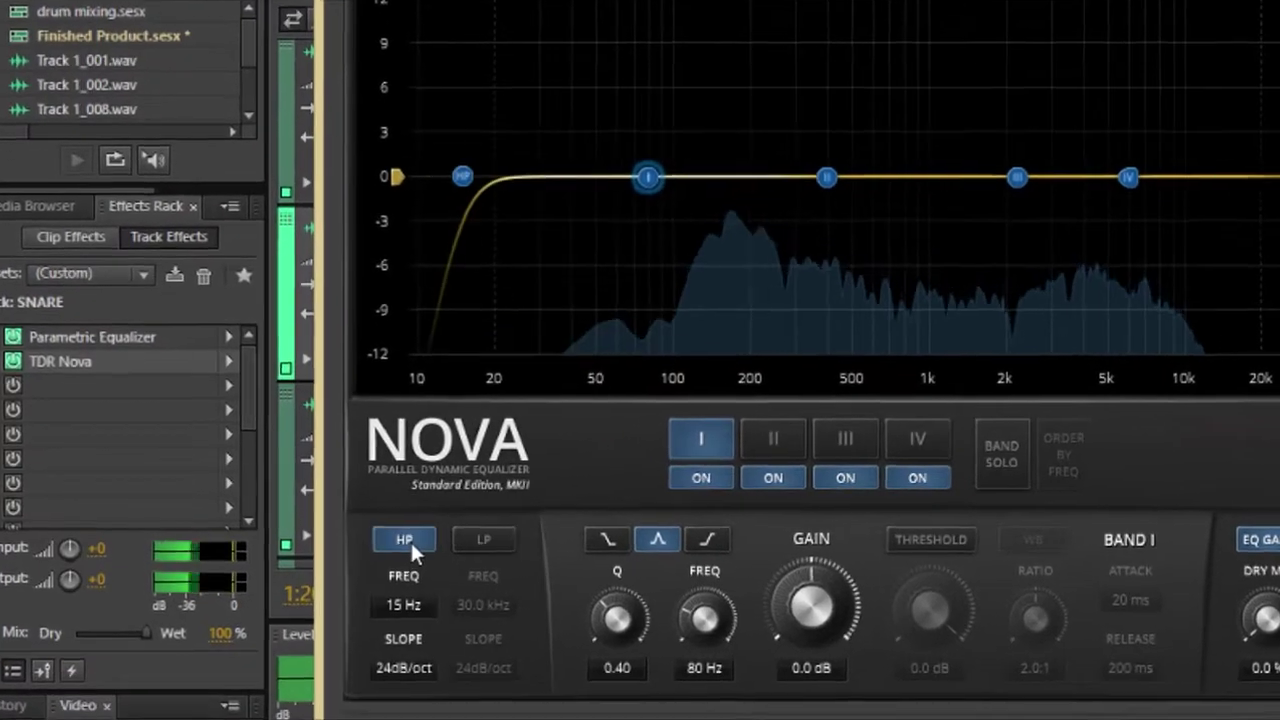
left_click_drag(485, 158, 549, 158)
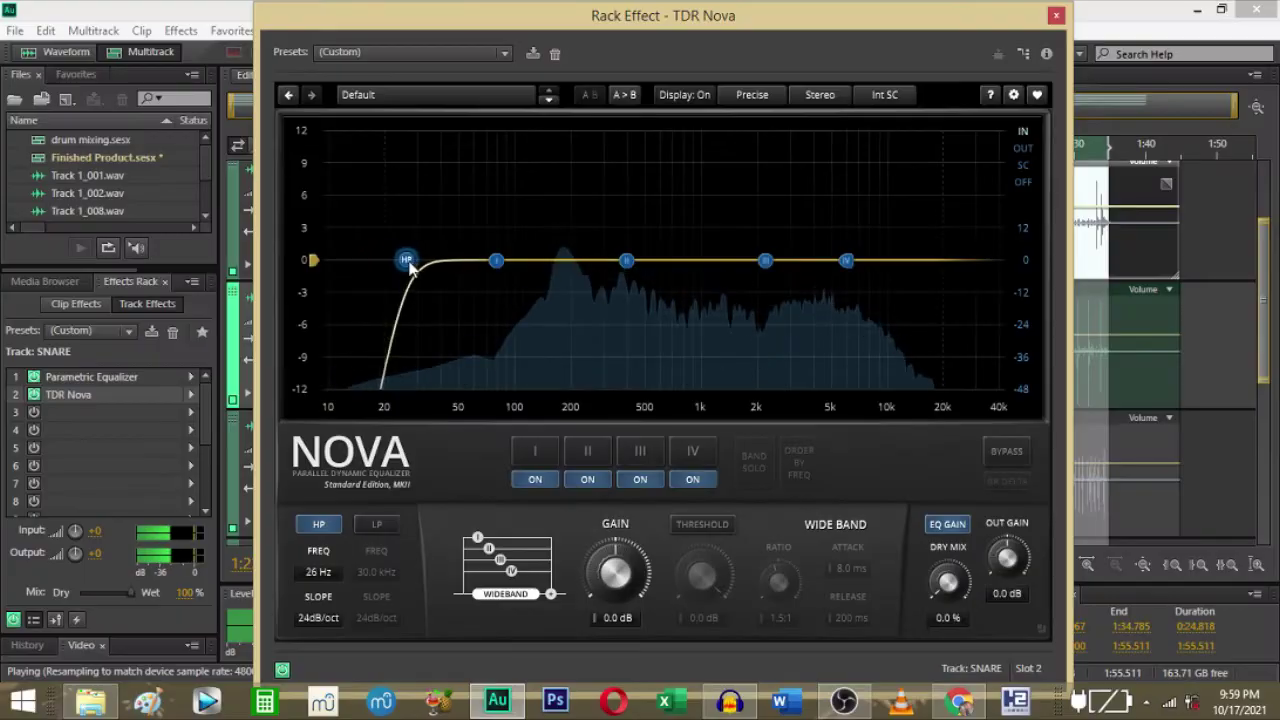
left_click_drag(409, 265, 427, 265)
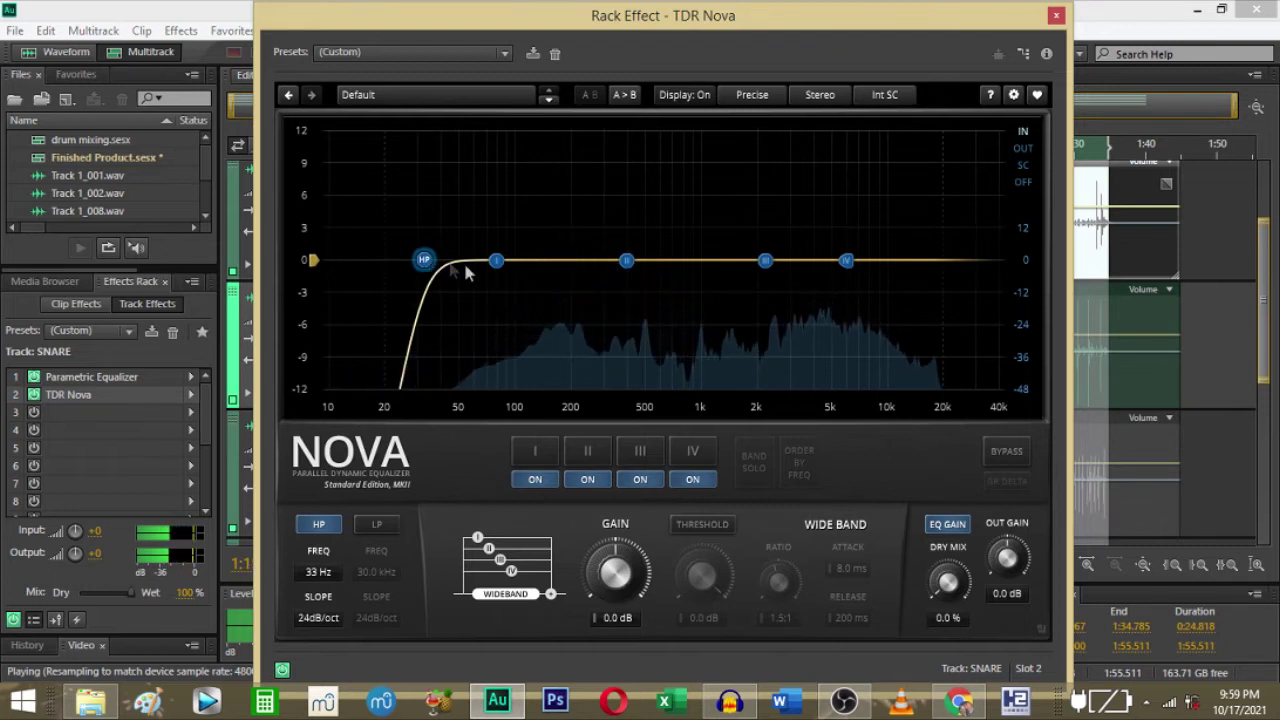
Audition band I in solo, and boost it by 1.7 dB at 102 Hz with a Q of 1.01.
left_click(497, 262)
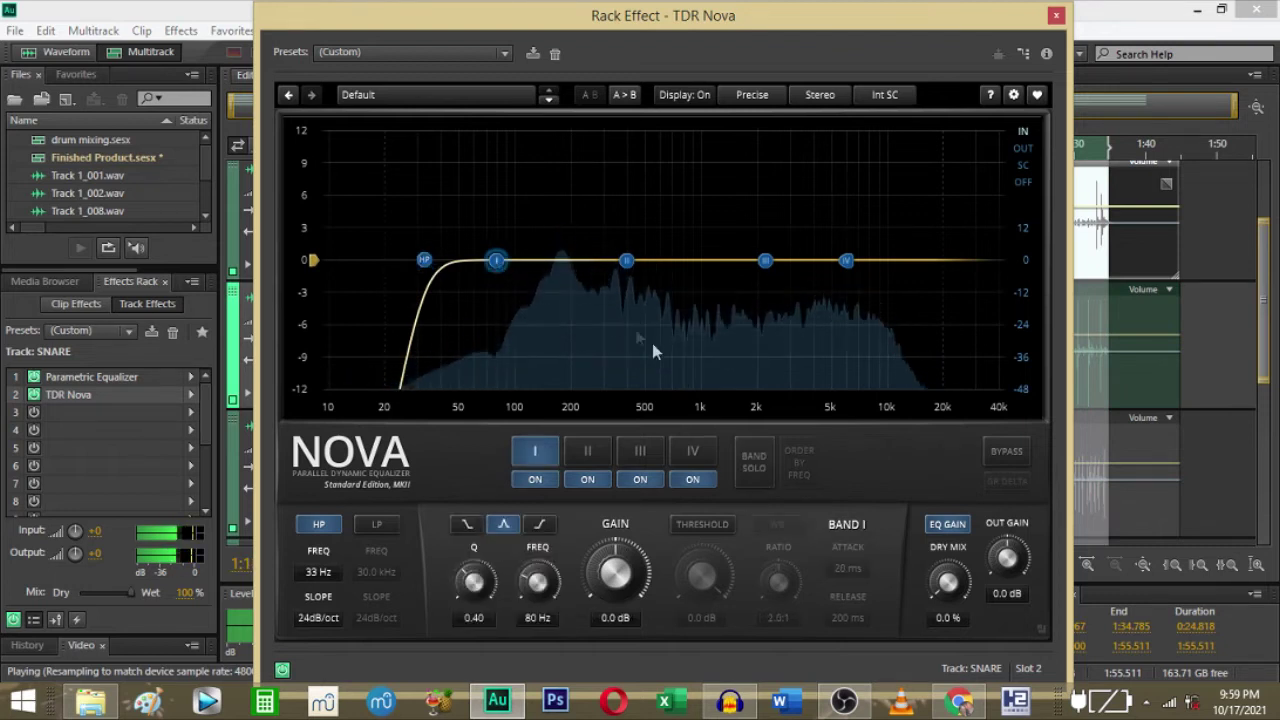
key("space")
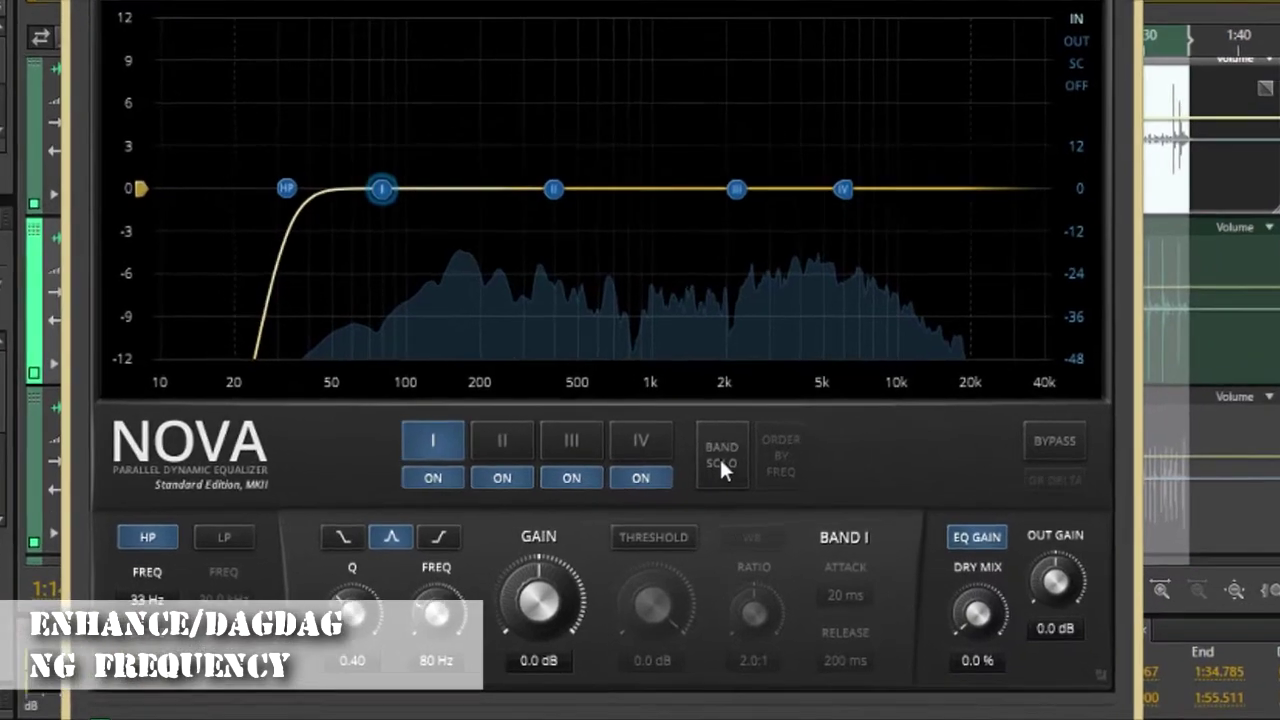
left_click(712, 455)
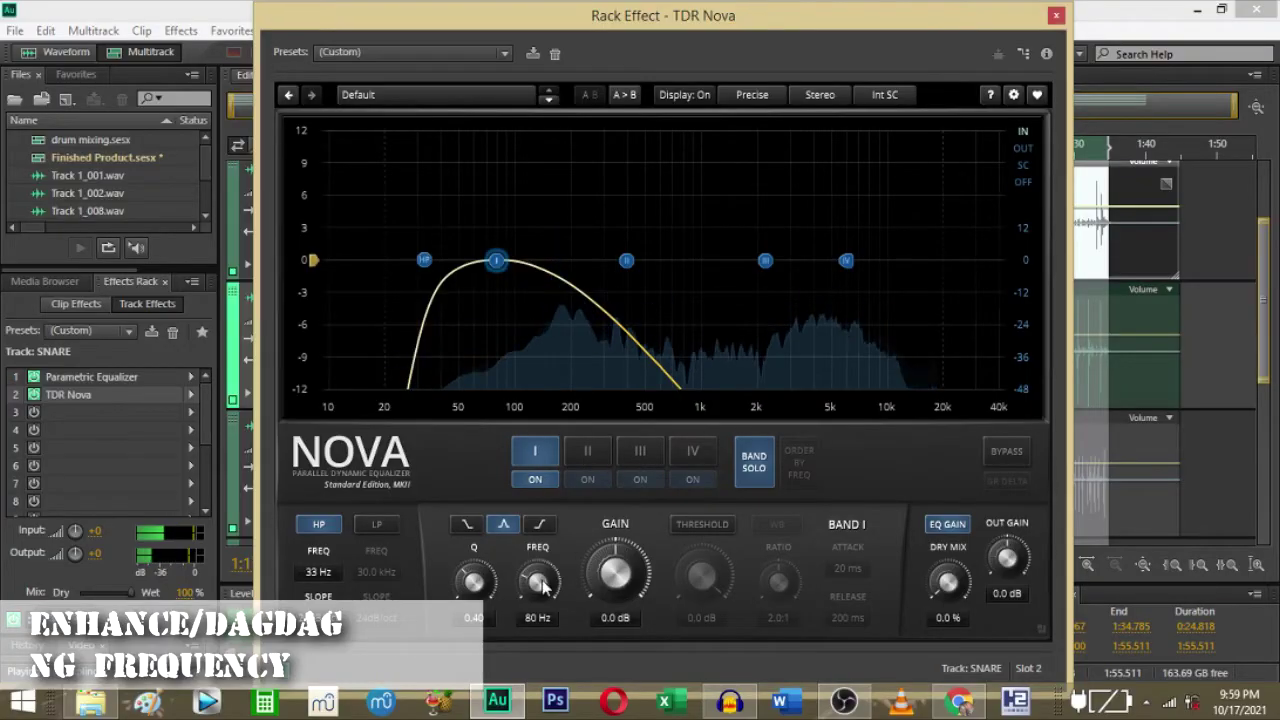
mouse_move(498, 264)
left_mouse_down()
mouse_move(554, 268)
mouse_move(504, 267)
mouse_move(519, 270)
left_mouse_up()
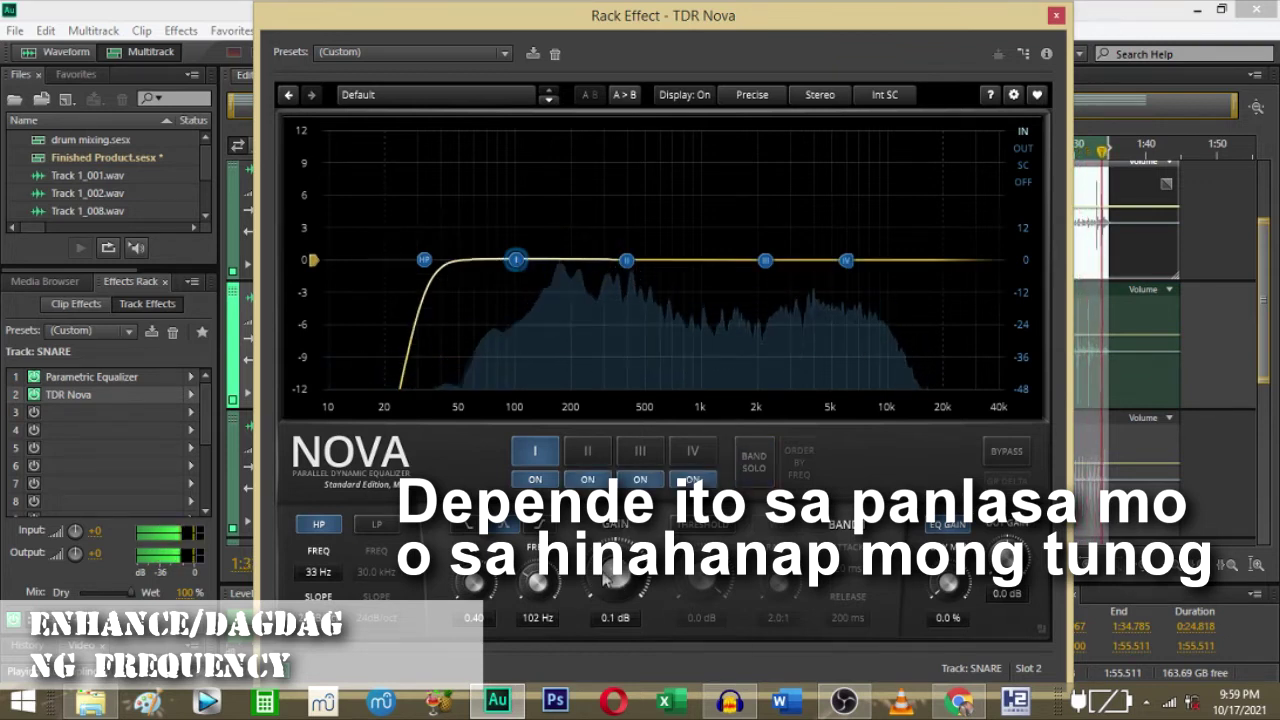
scroll(612, 580, "up", 5)
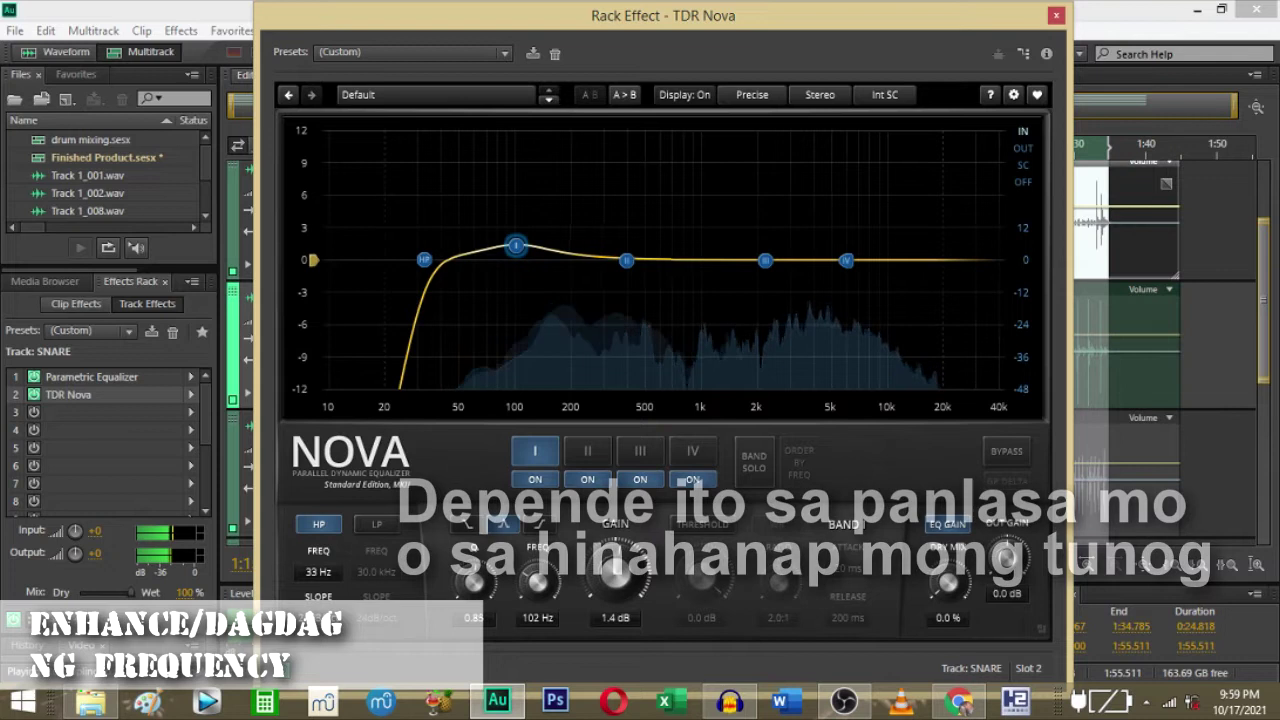
scroll(615, 572, "up", 2)
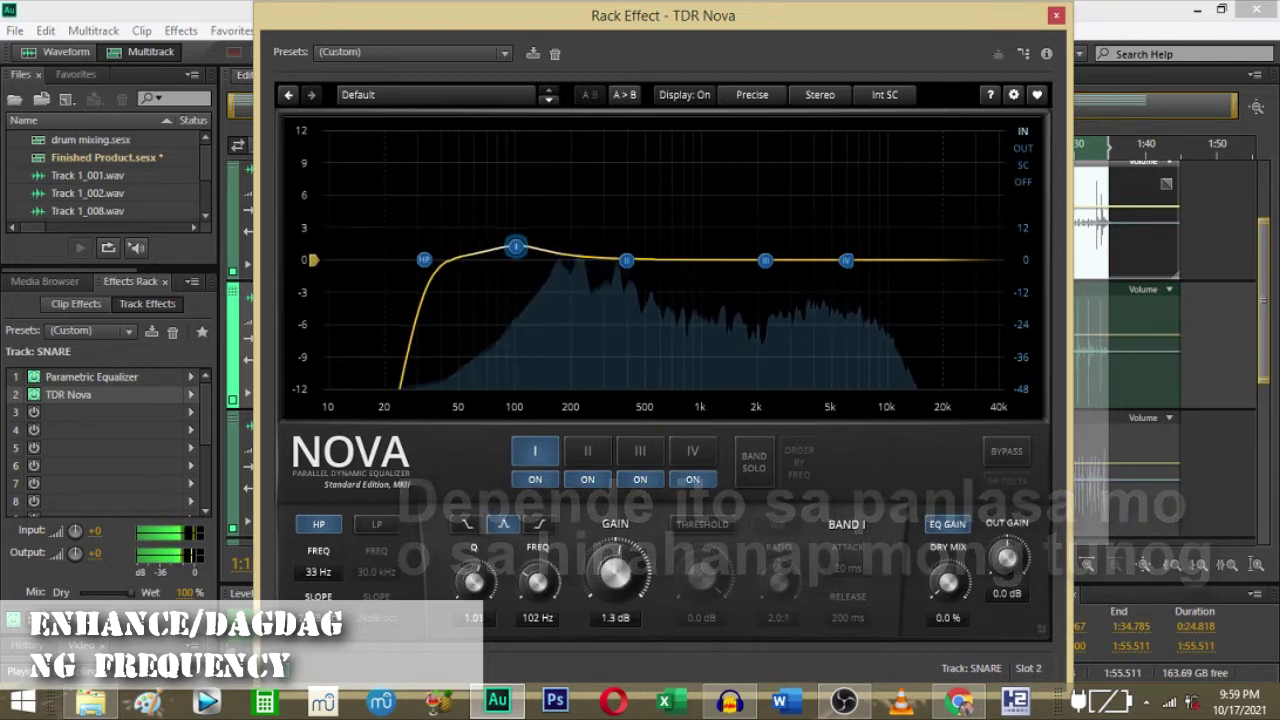
scroll(607, 556, "down", 1)
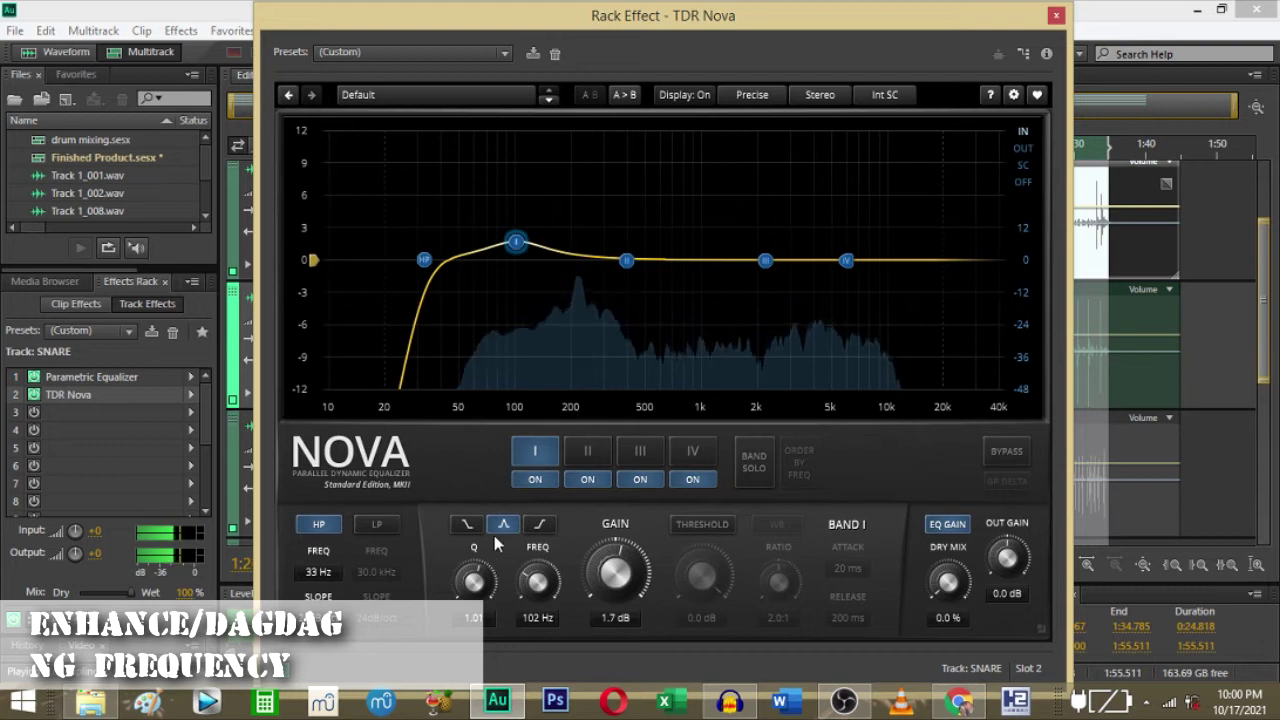
Audition bands III and IV in solo, boost band III by 1.0 dB at 2200 Hz, and turn Band Solo off.
left_click(601, 456)
left_click(766, 472)
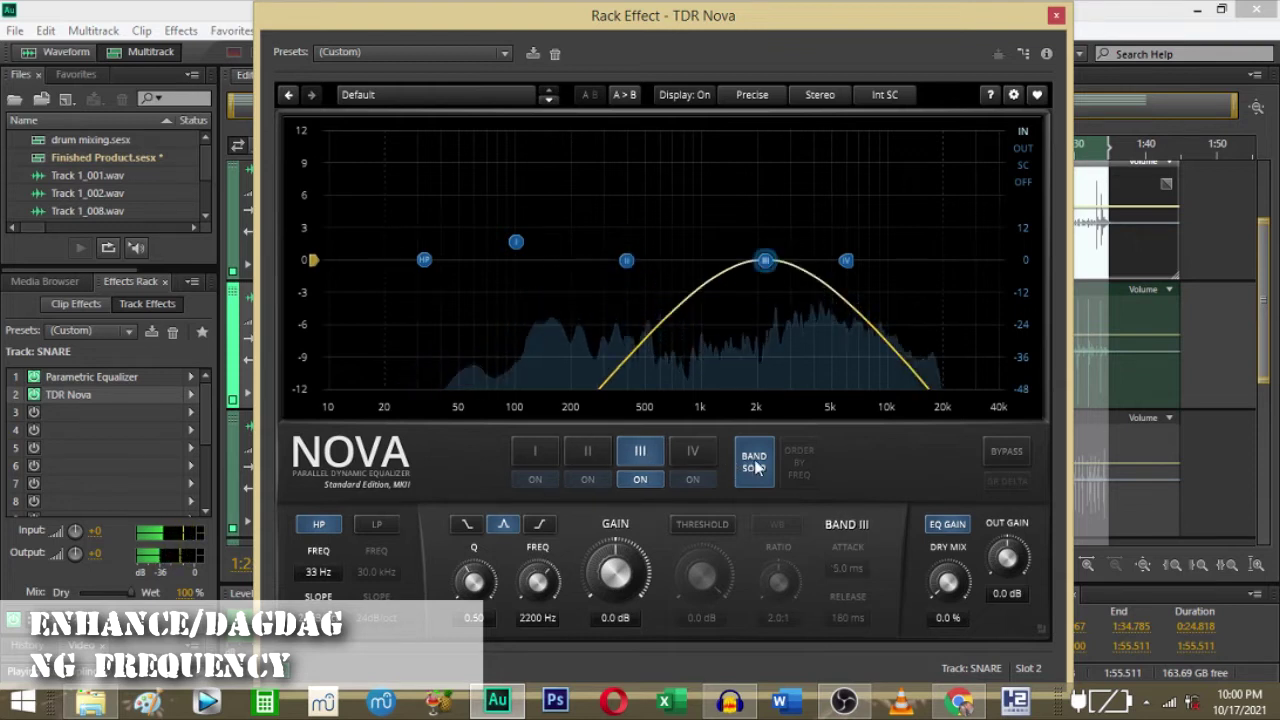
left_click(689, 454)
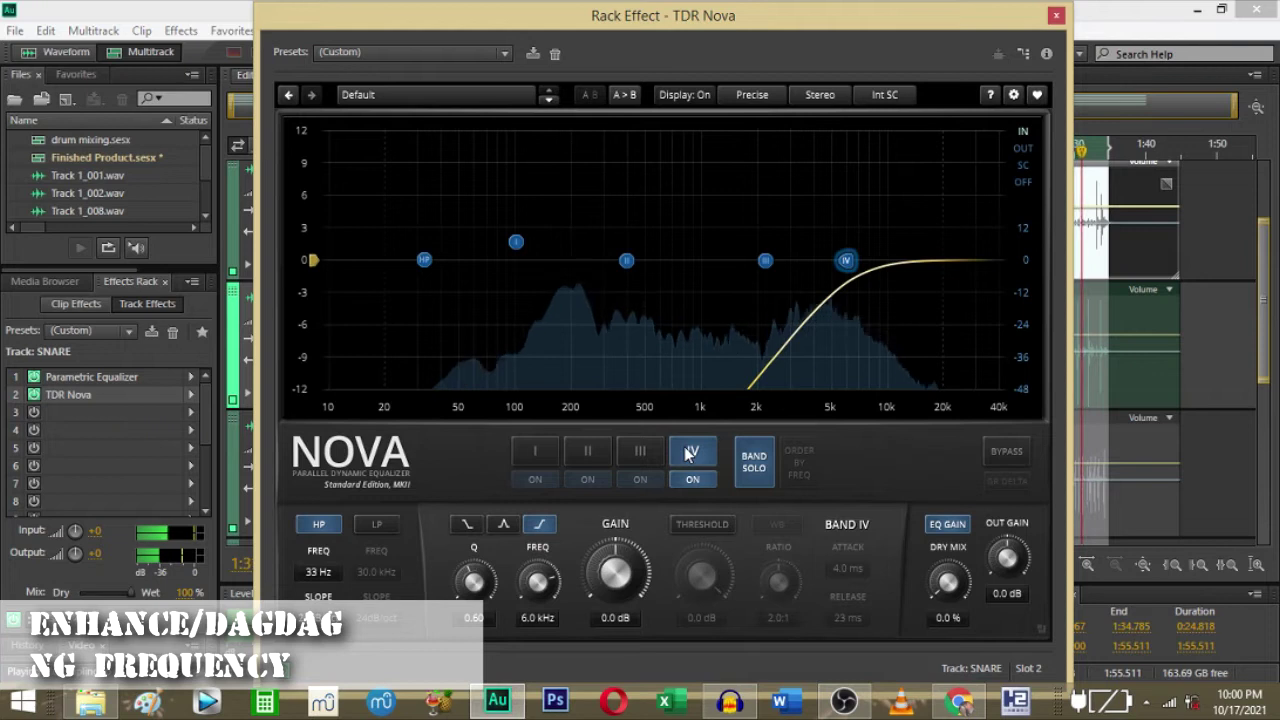
left_click(645, 450)
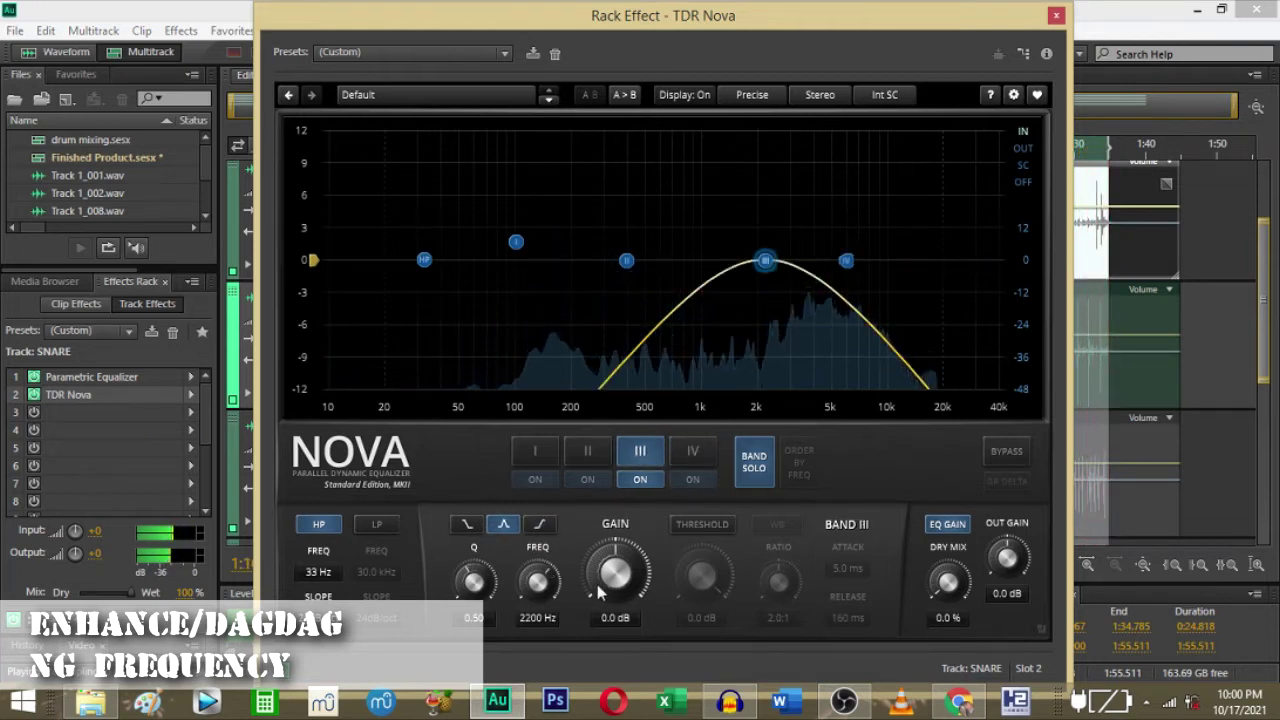
left_click_drag(598, 577, 598, 568)
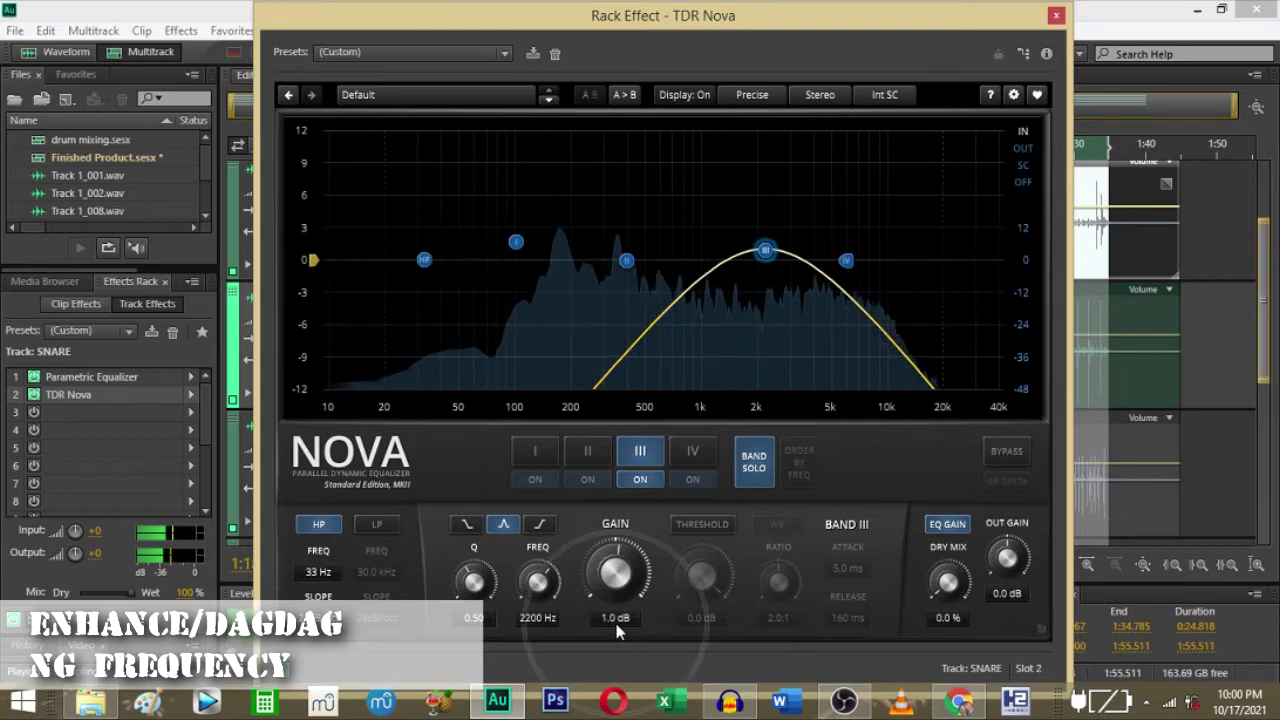
left_click(755, 462)
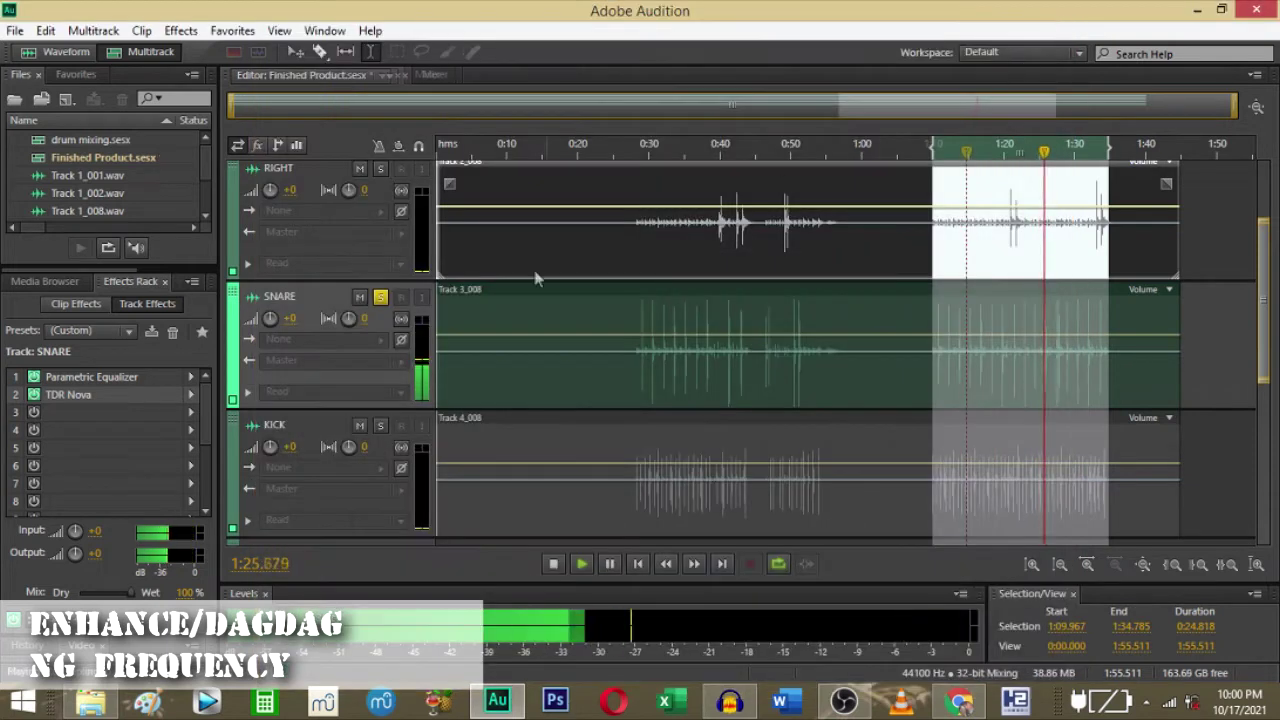
Unsolo the SNARE track to check it in the full mix, and play the KICK track in solo.
left_click(380, 297)
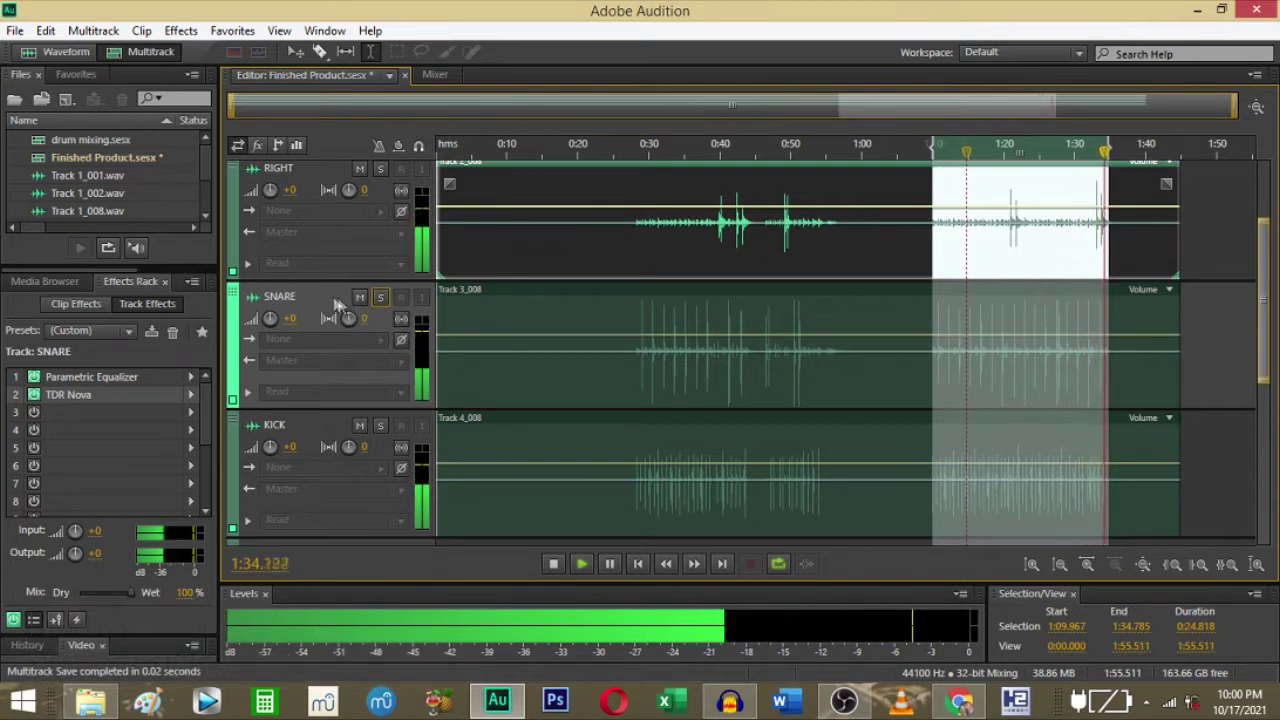
key("space")
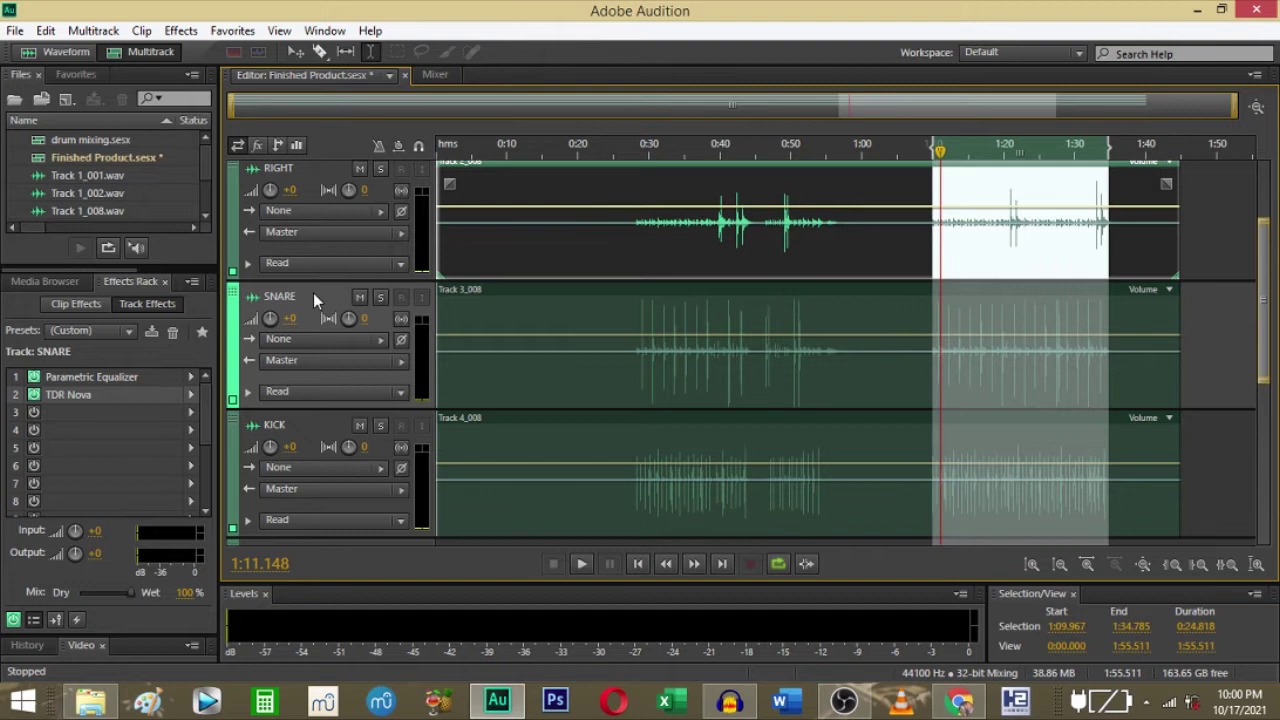
left_click(317, 430)
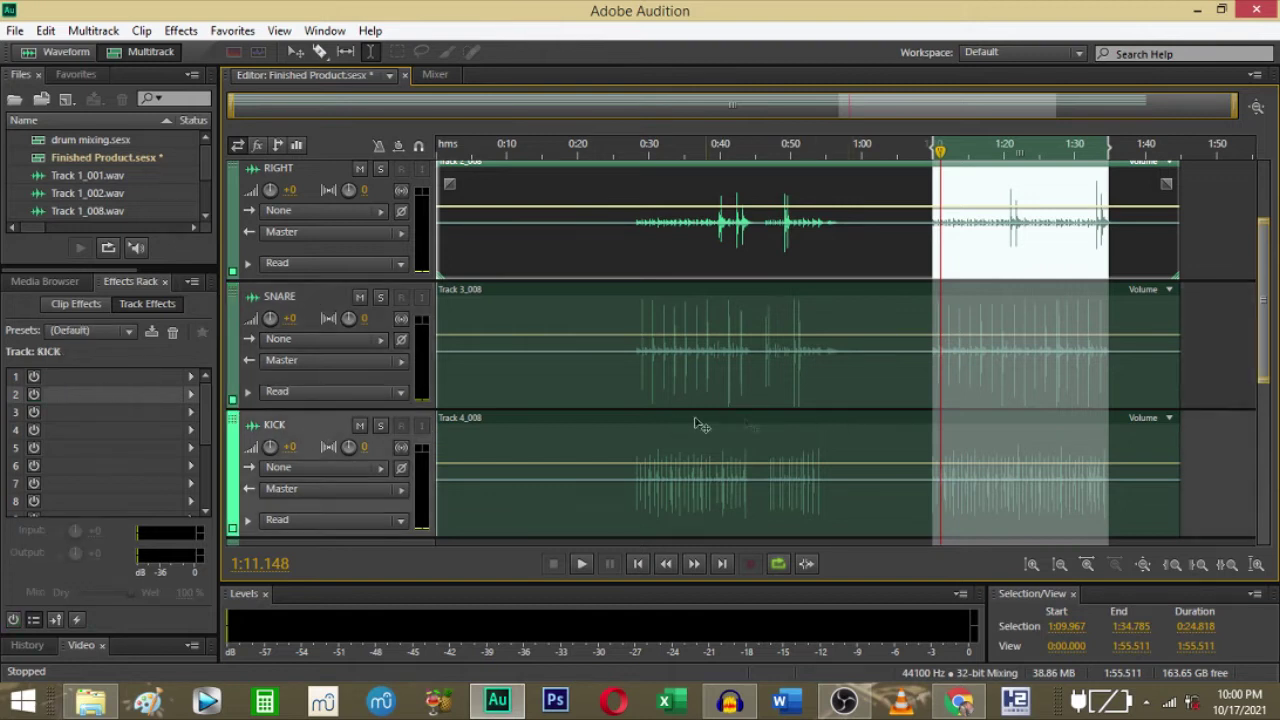
key("space")
left_click(382, 427)
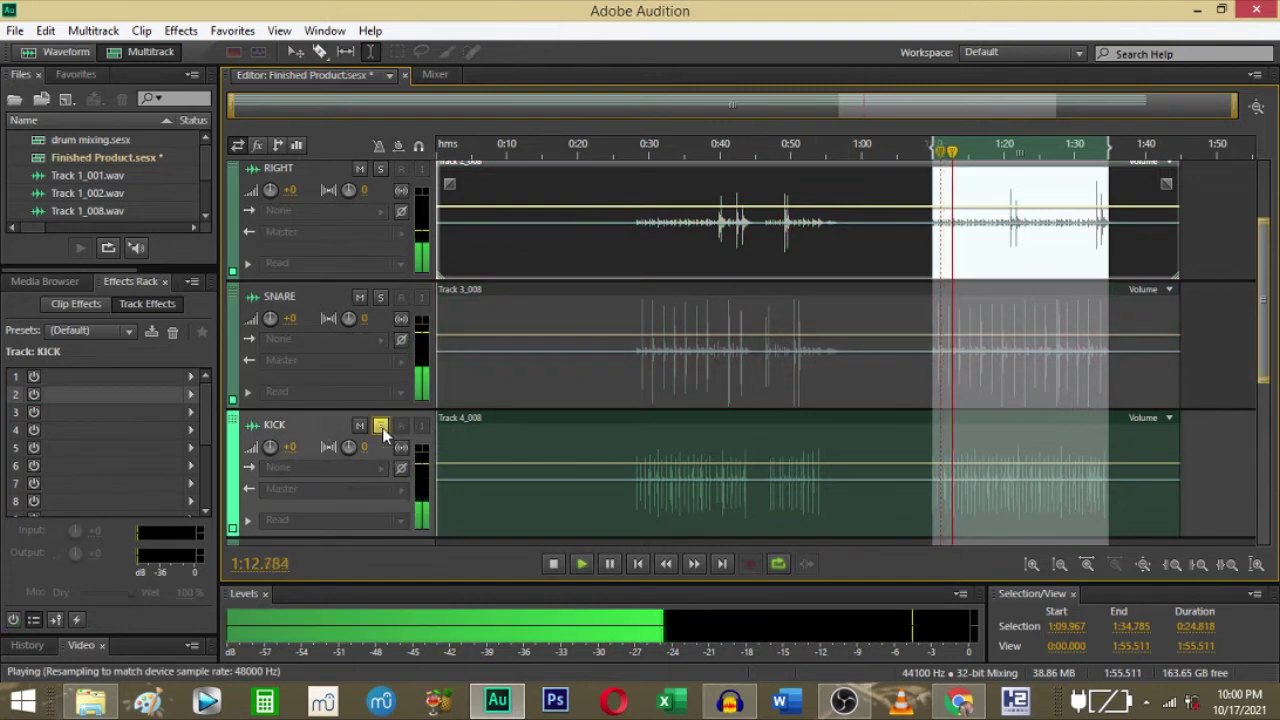
Add the TDR Nova equalizer to the KICK track's first effect slot and show its input spectrum.
left_click(190, 377)
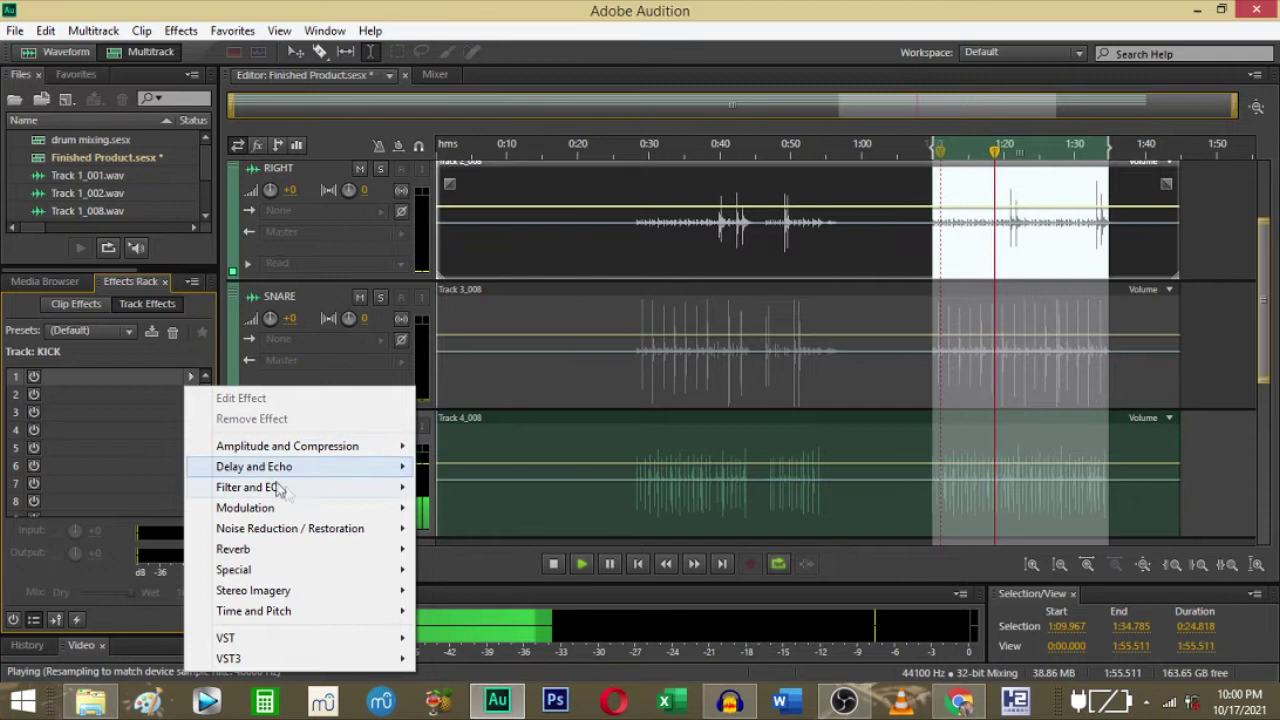
mouse_move(290, 641)
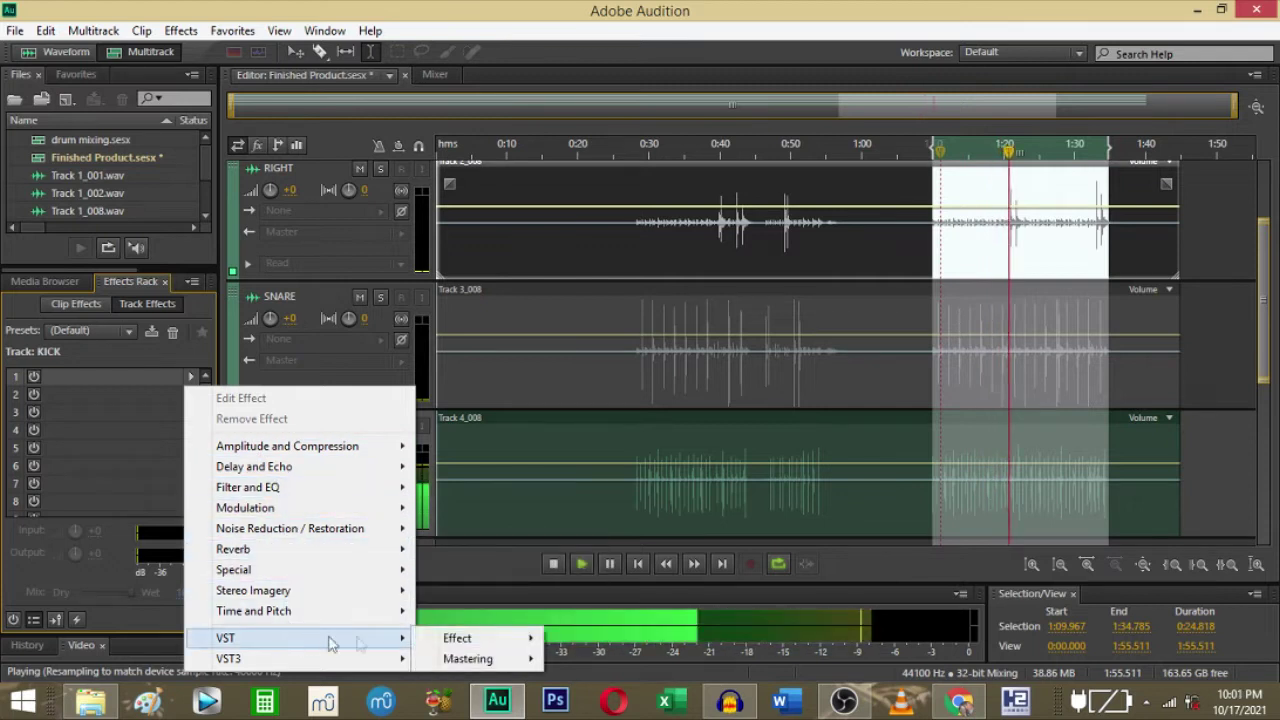
mouse_move(476, 662)
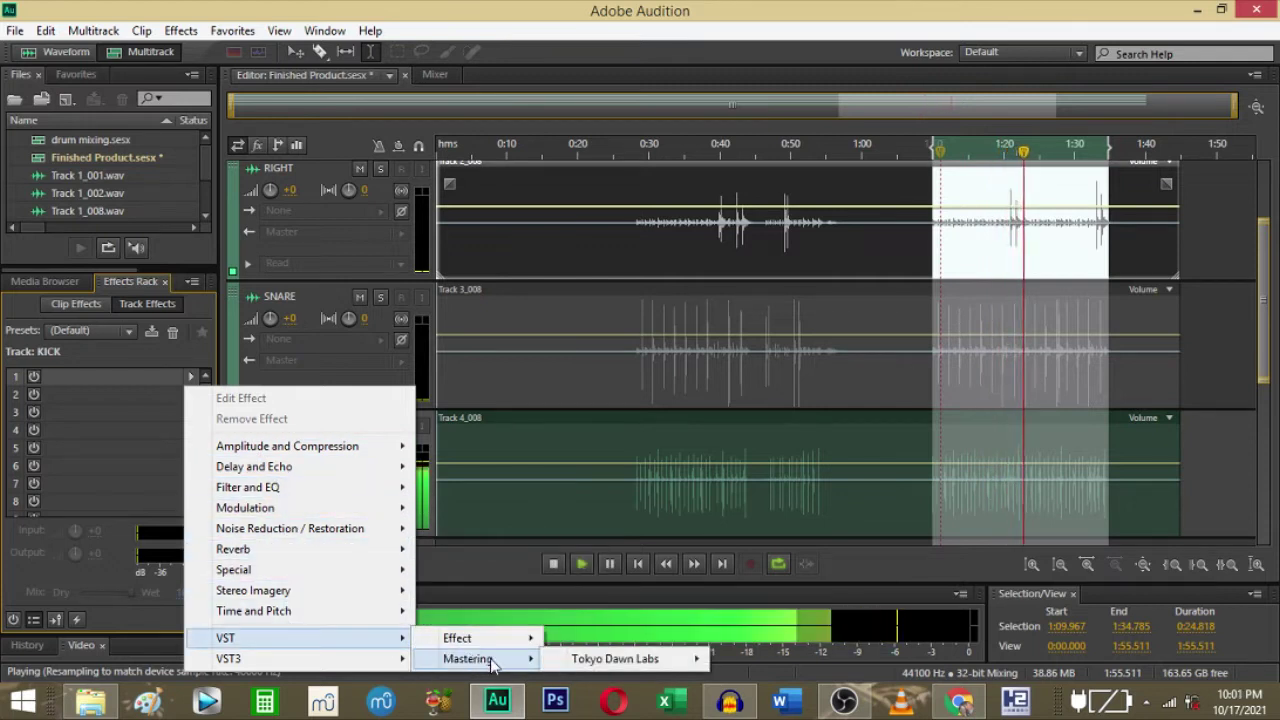
mouse_move(650, 660)
left_click(755, 664)
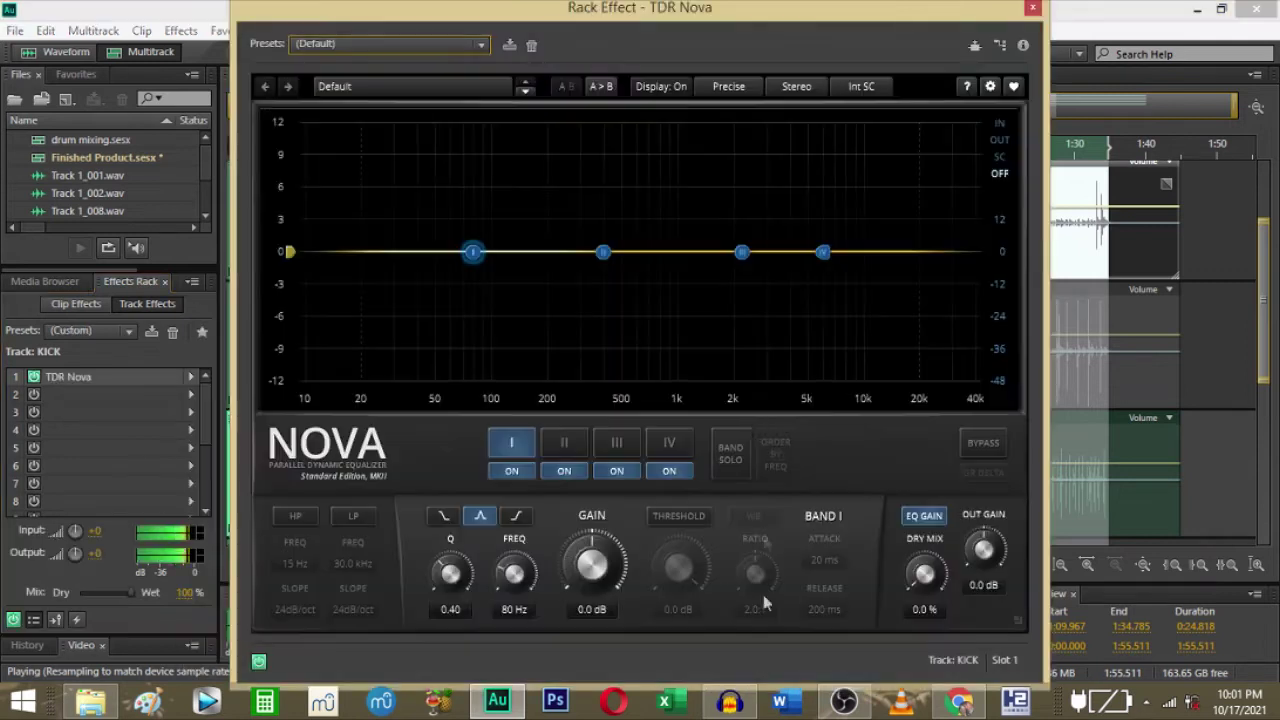
left_click(999, 123)
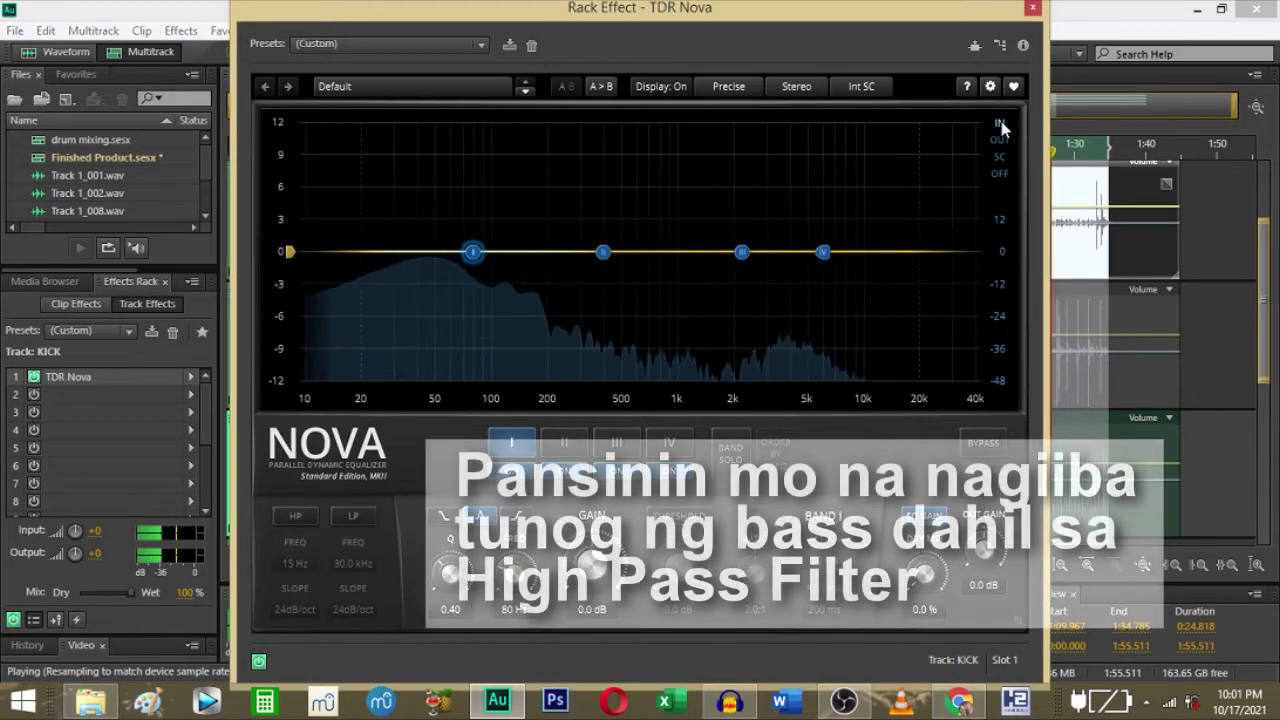
Enable Nova's high-pass filter on the KICK track and set its frequency to 41 Hz.
left_click(296, 516)
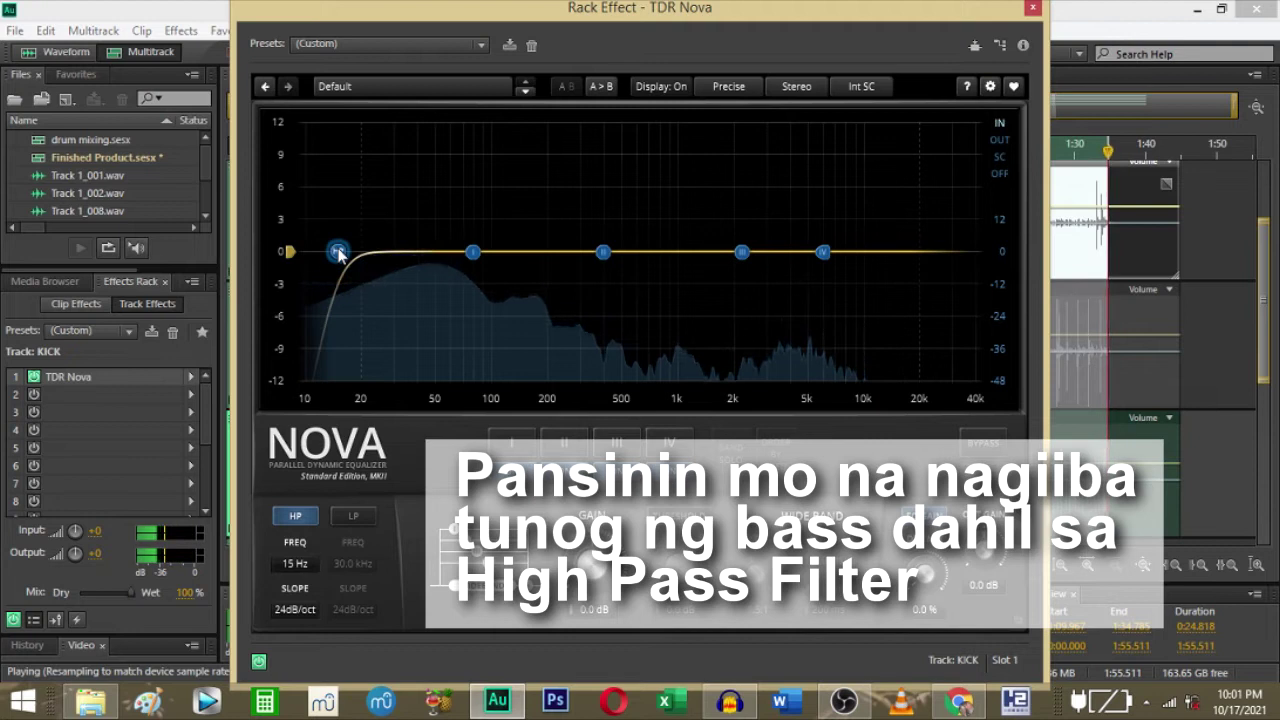
left_click_drag(337, 258, 384, 252)
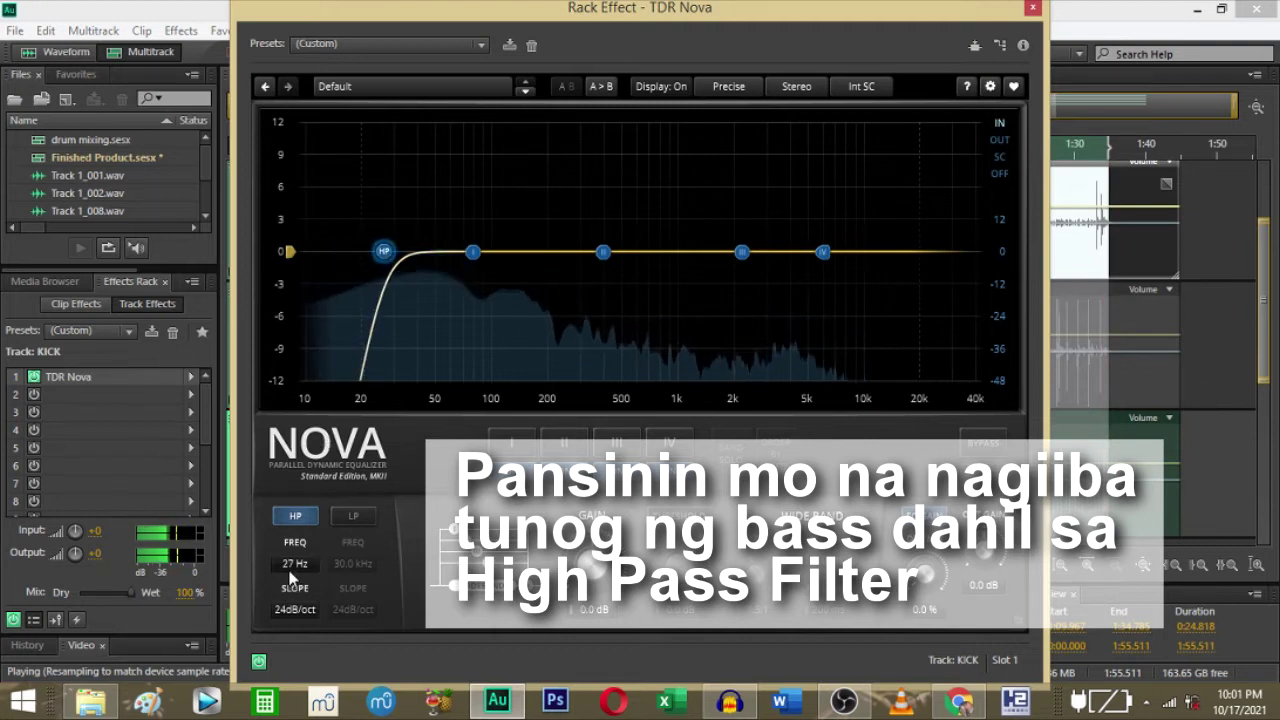
left_click_drag(385, 252, 418, 253)
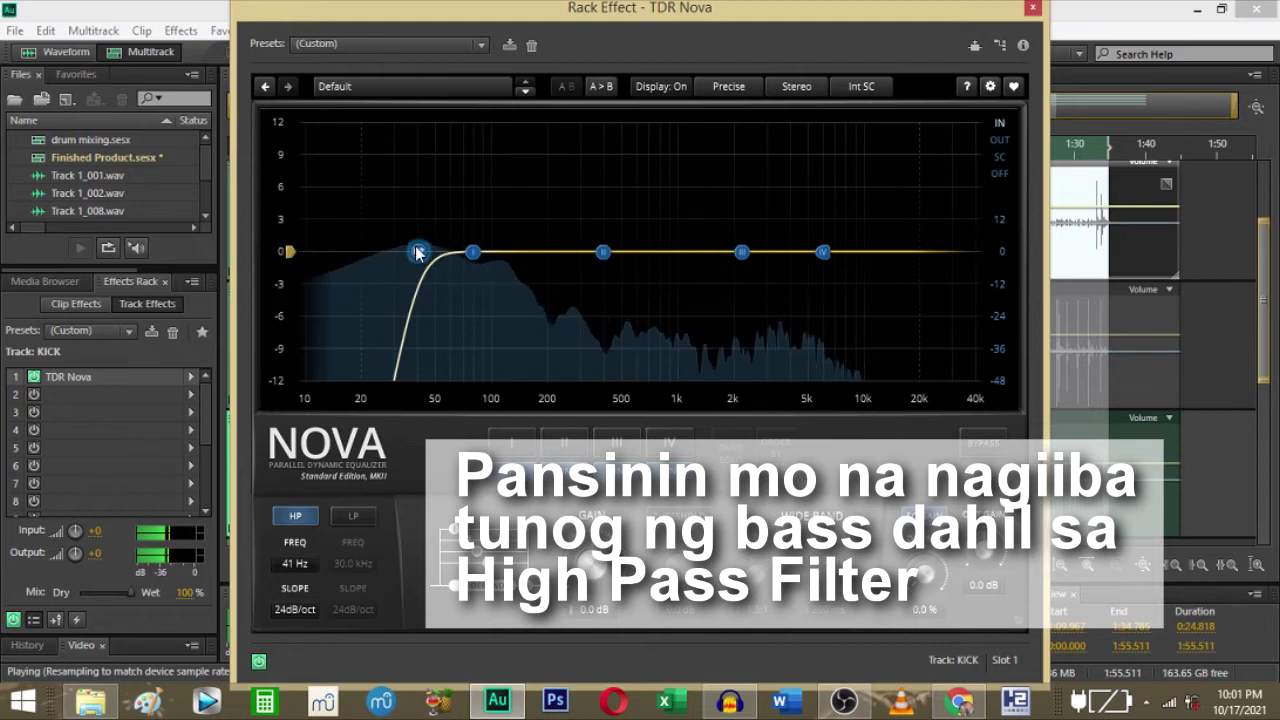
left_click(294, 567)
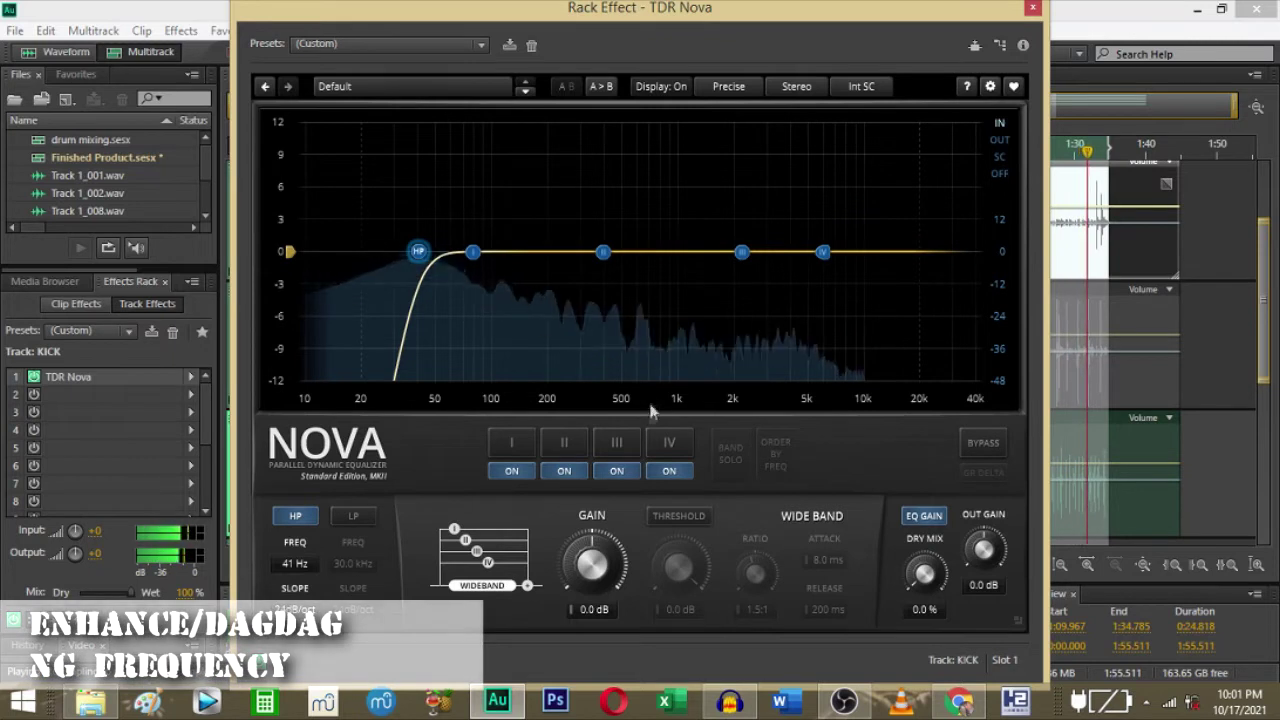
Audition band I in solo, boost it by 1.5 dB at 110 Hz with a Q of 0.71, and turn Band Solo off.
left_click(513, 446)
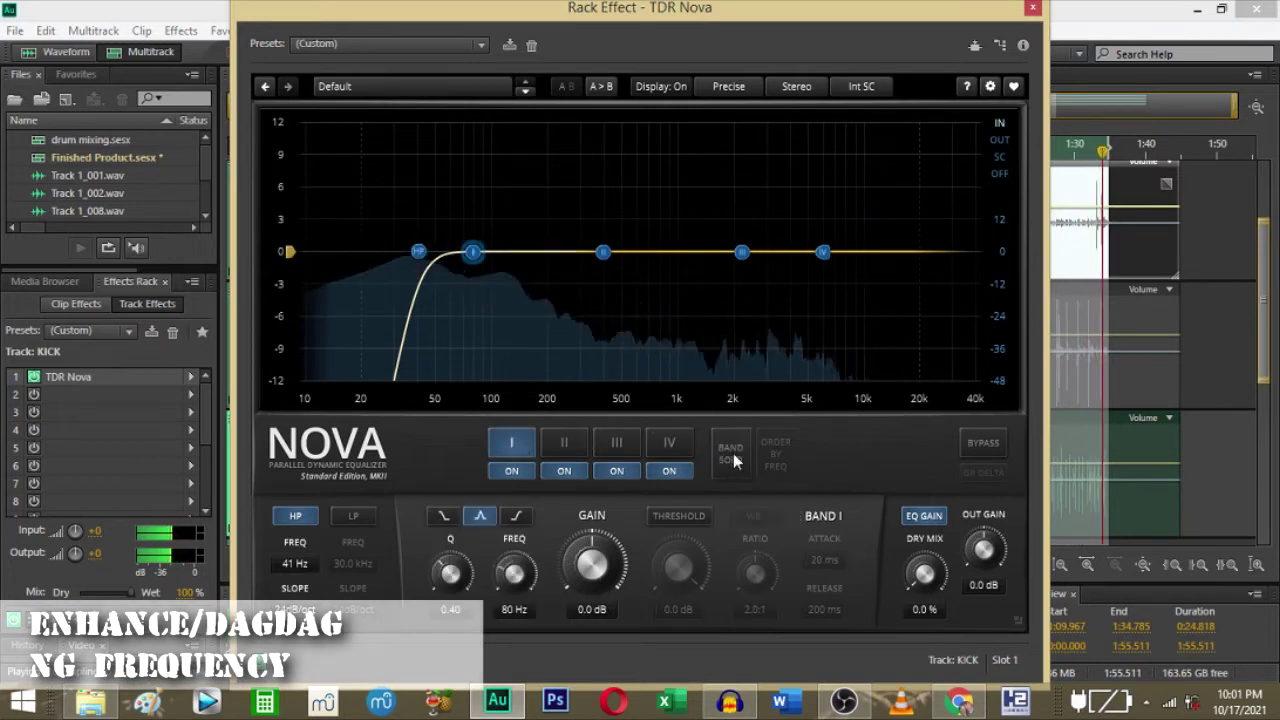
left_click(731, 454)
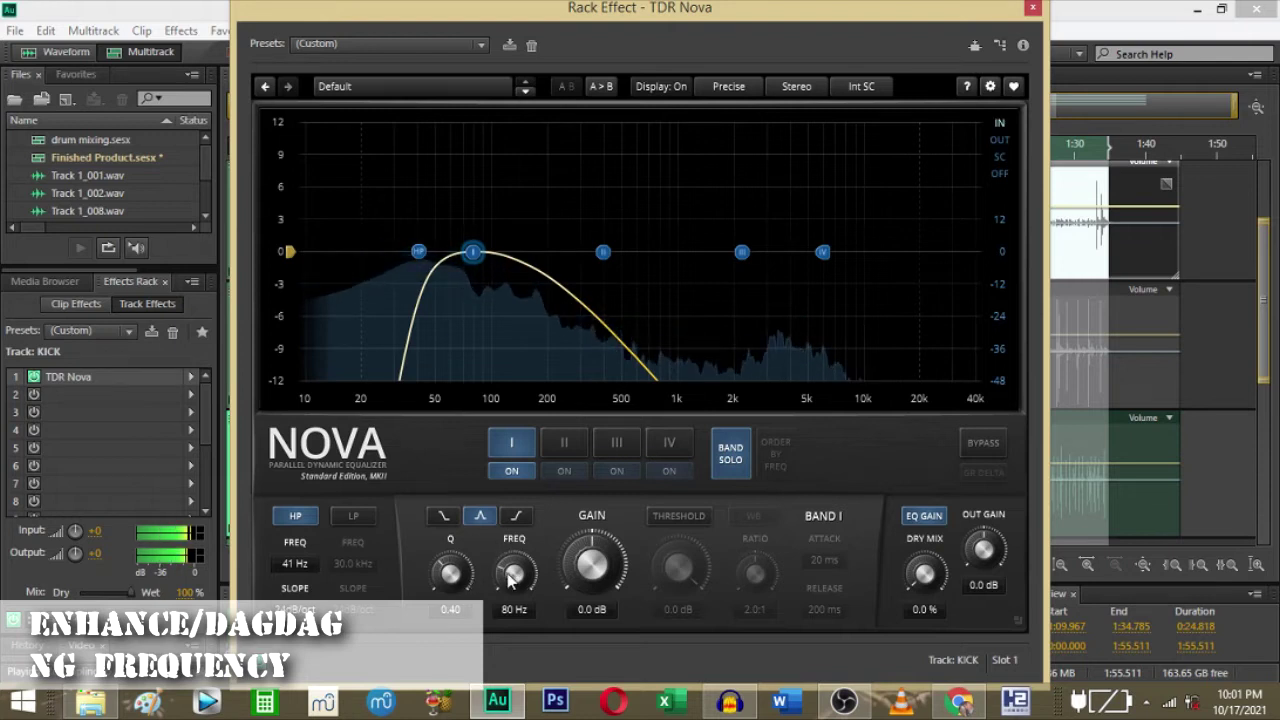
left_click_drag(509, 529, 509, 502)
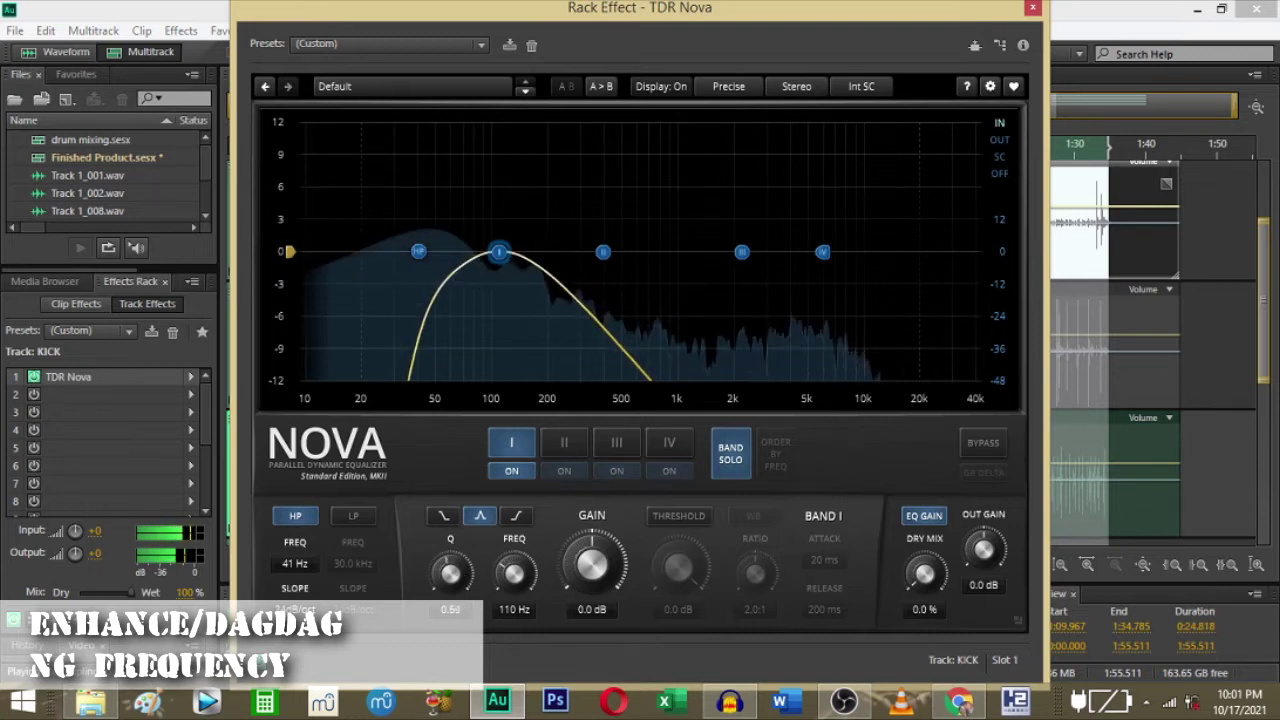
left_click_drag(585, 567, 597, 568)
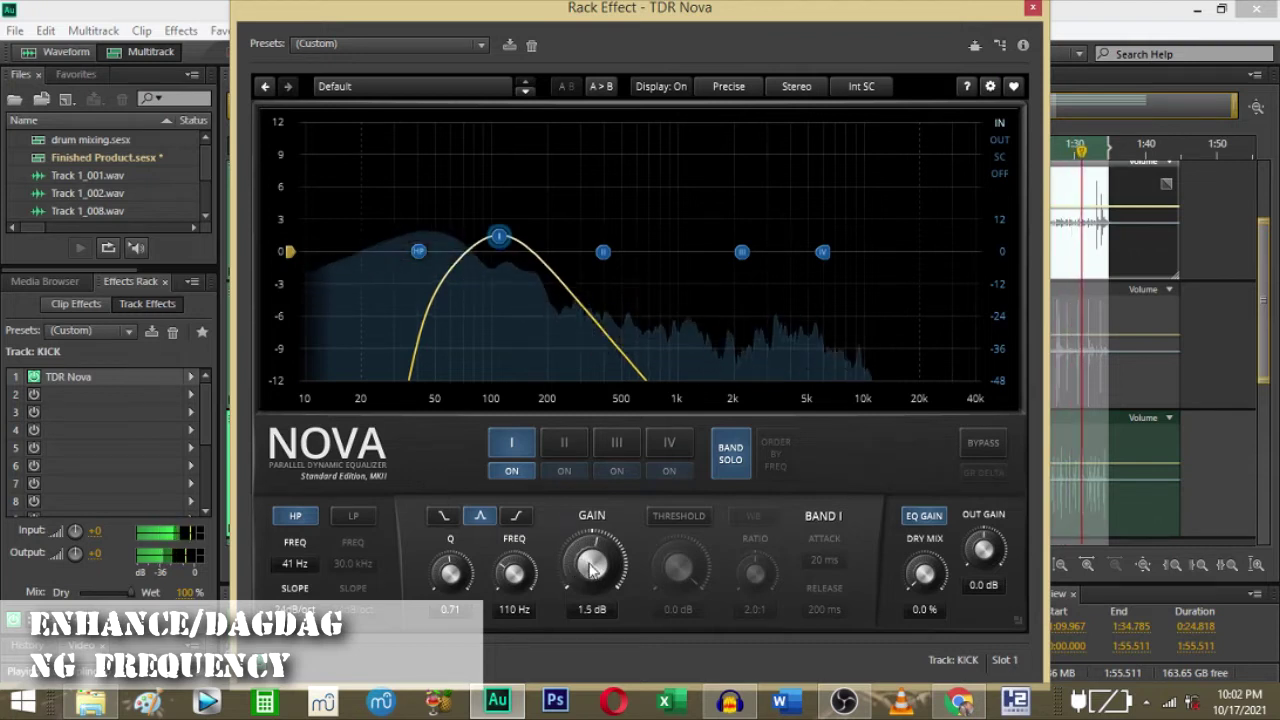
left_click_drag(592, 567, 592, 568)
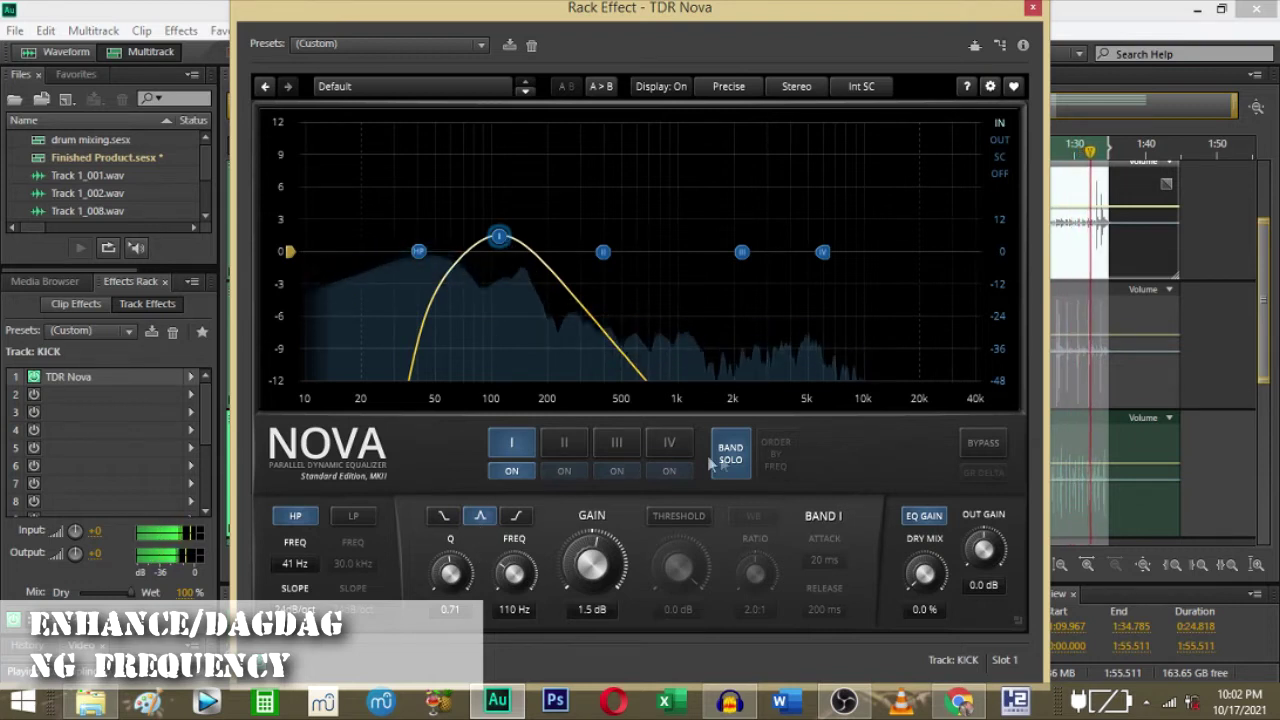
left_click(738, 456)
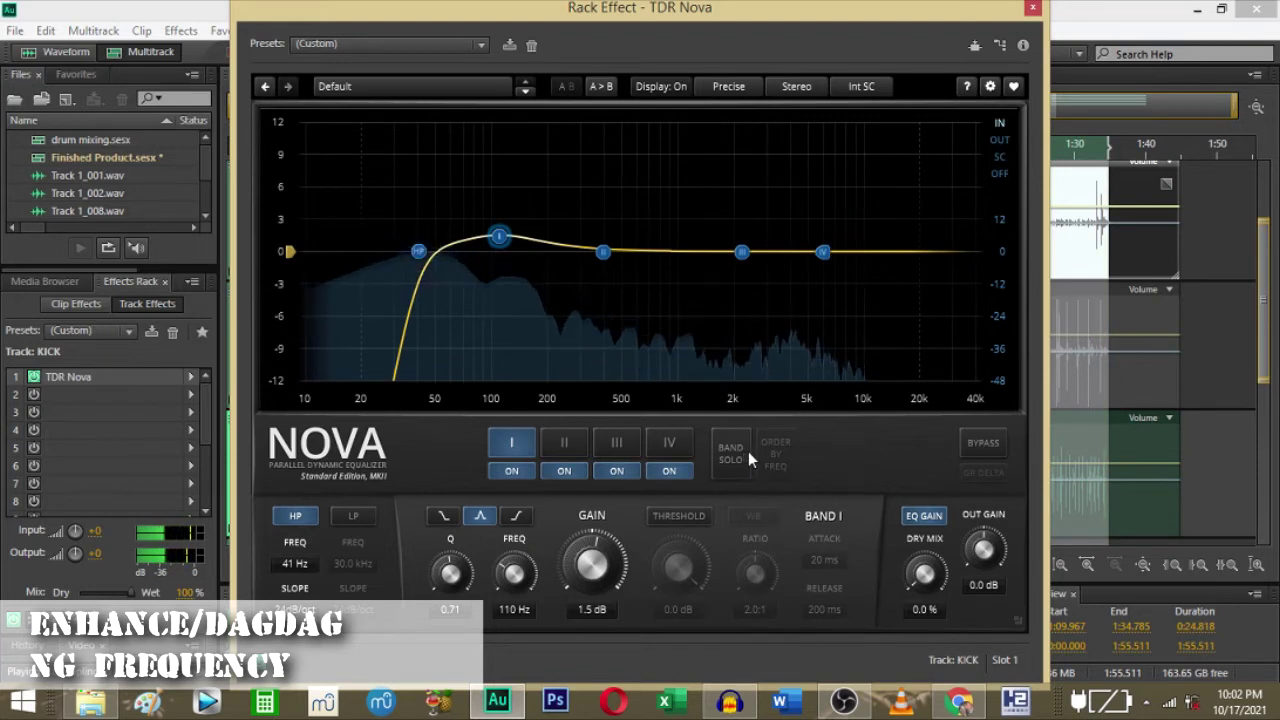
Audition bands II, III and IV of the kick one at a time in solo.
left_click(564, 442)
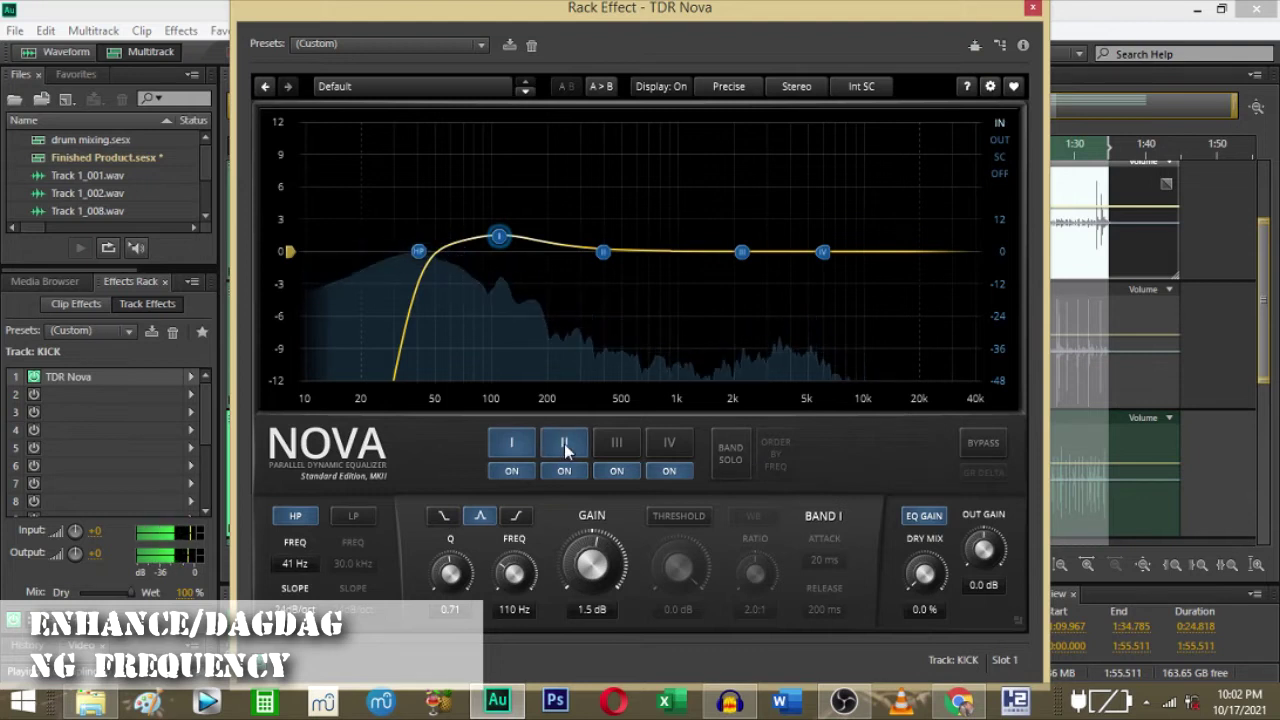
left_click(726, 460)
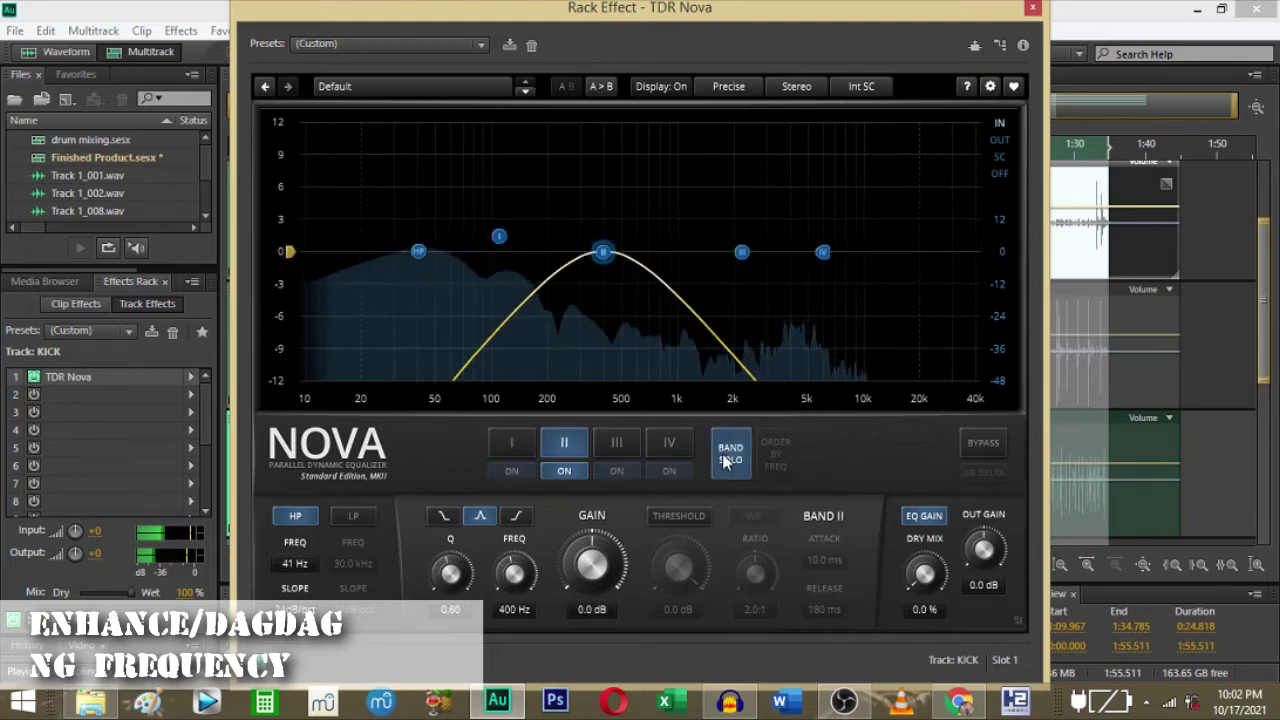
left_click(726, 460)
left_click(741, 251)
left_click(745, 460)
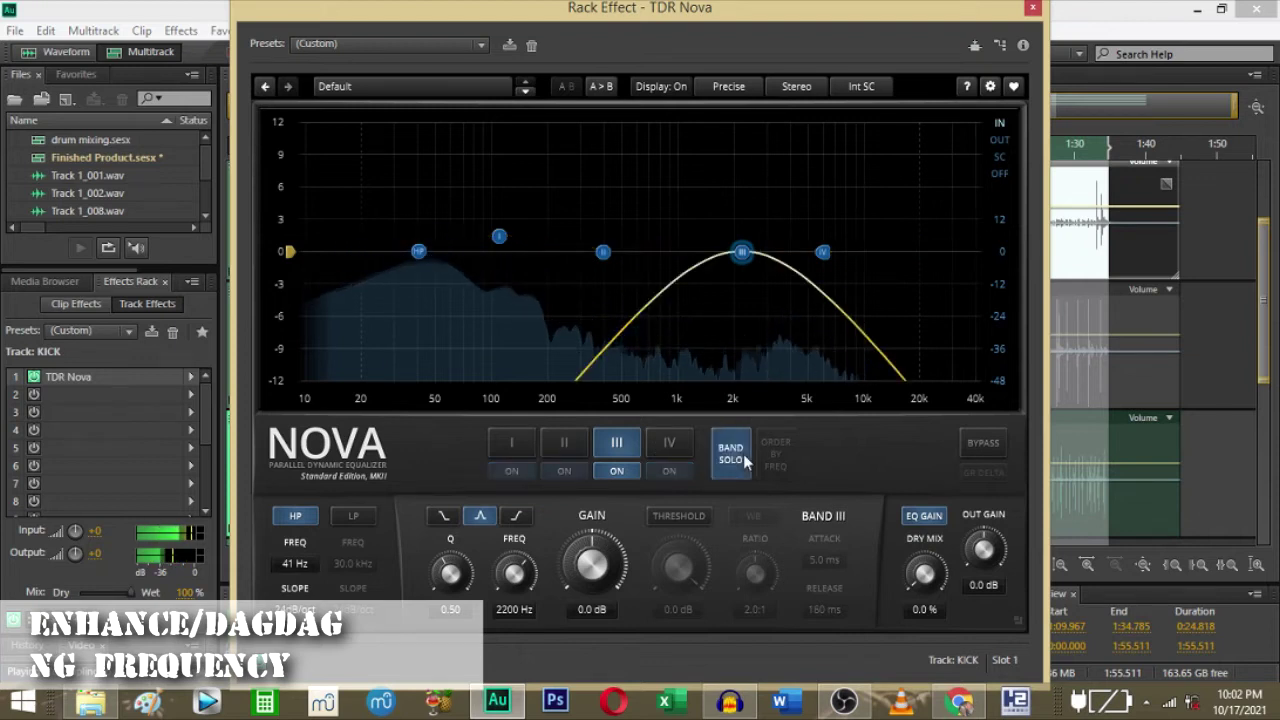
left_click(745, 460)
left_click(669, 442)
left_click(742, 455)
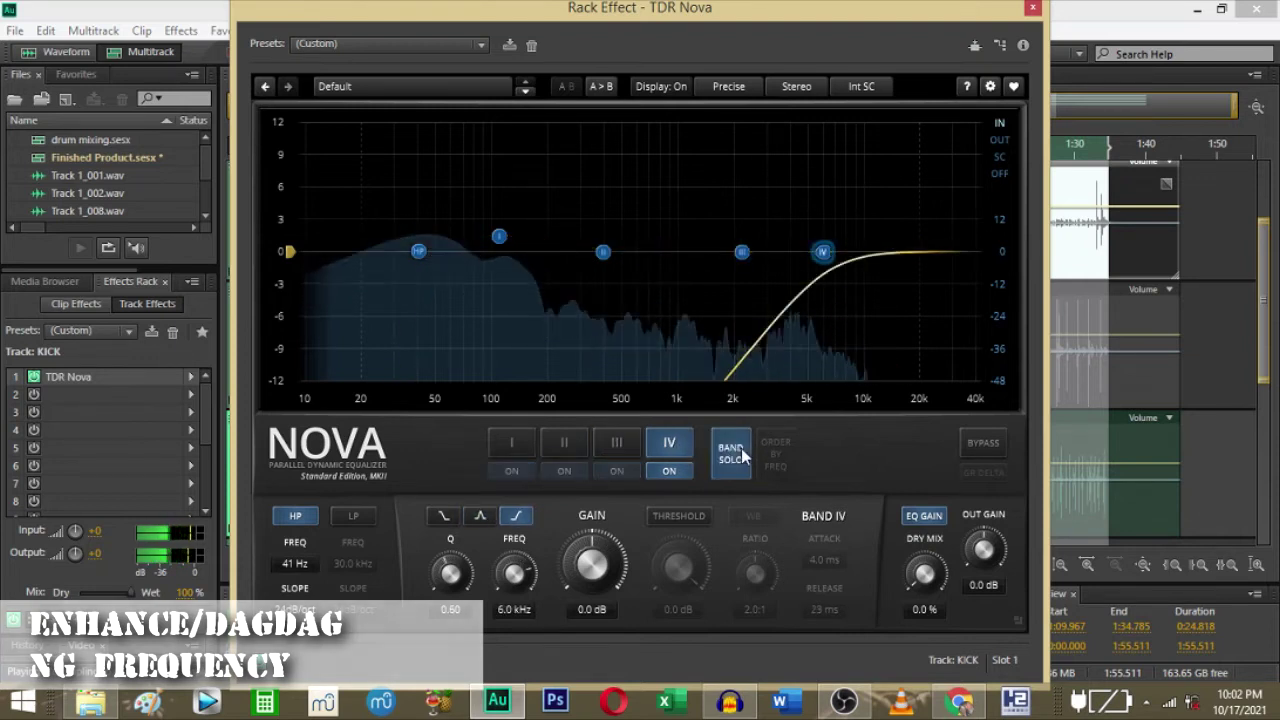
left_click(740, 455)
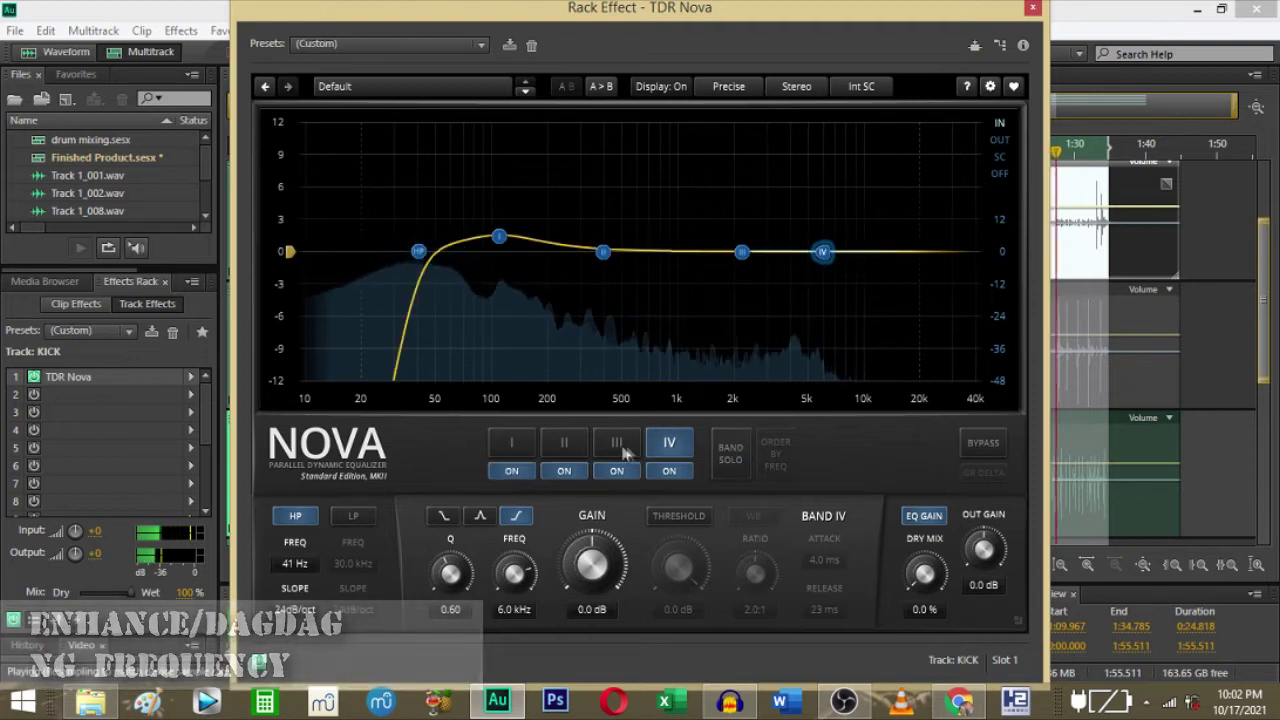
Solo band III, boost it by 1.0 dB at 2200 Hz with a Q of 0.68, and turn Band Solo off.
left_click(620, 447)
left_click(735, 458)
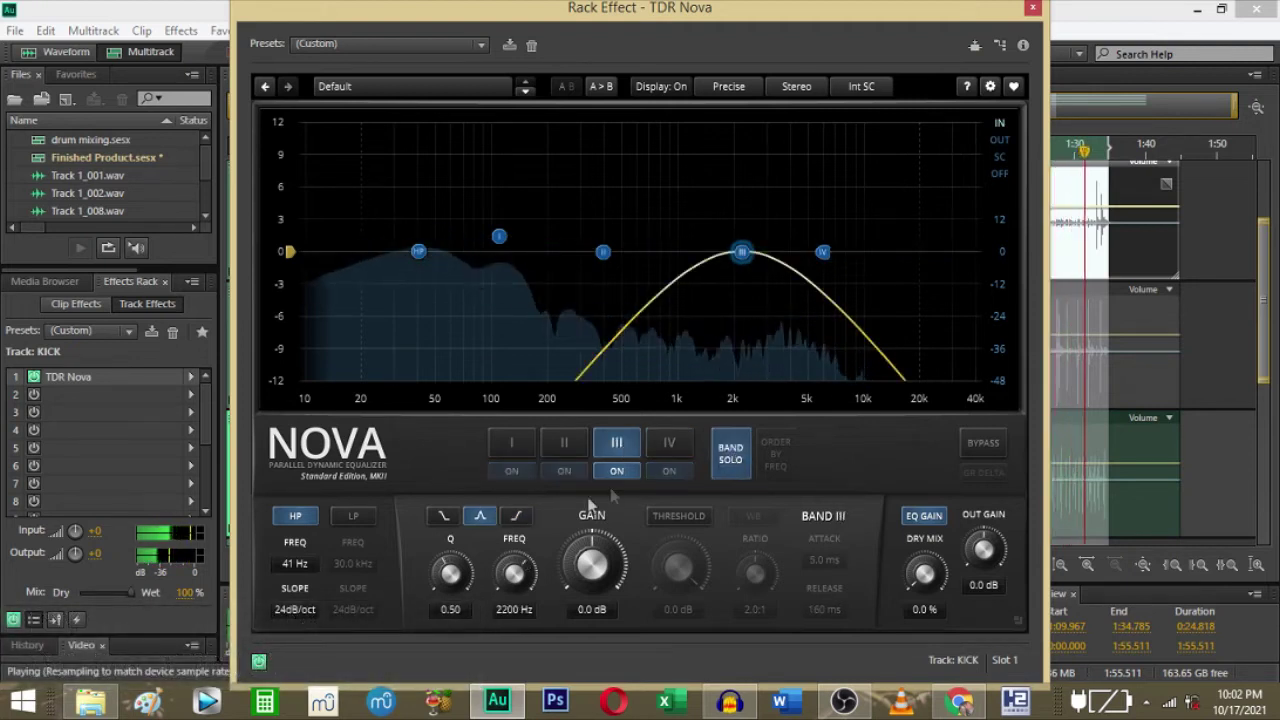
left_click_drag(450, 572, 592, 560)
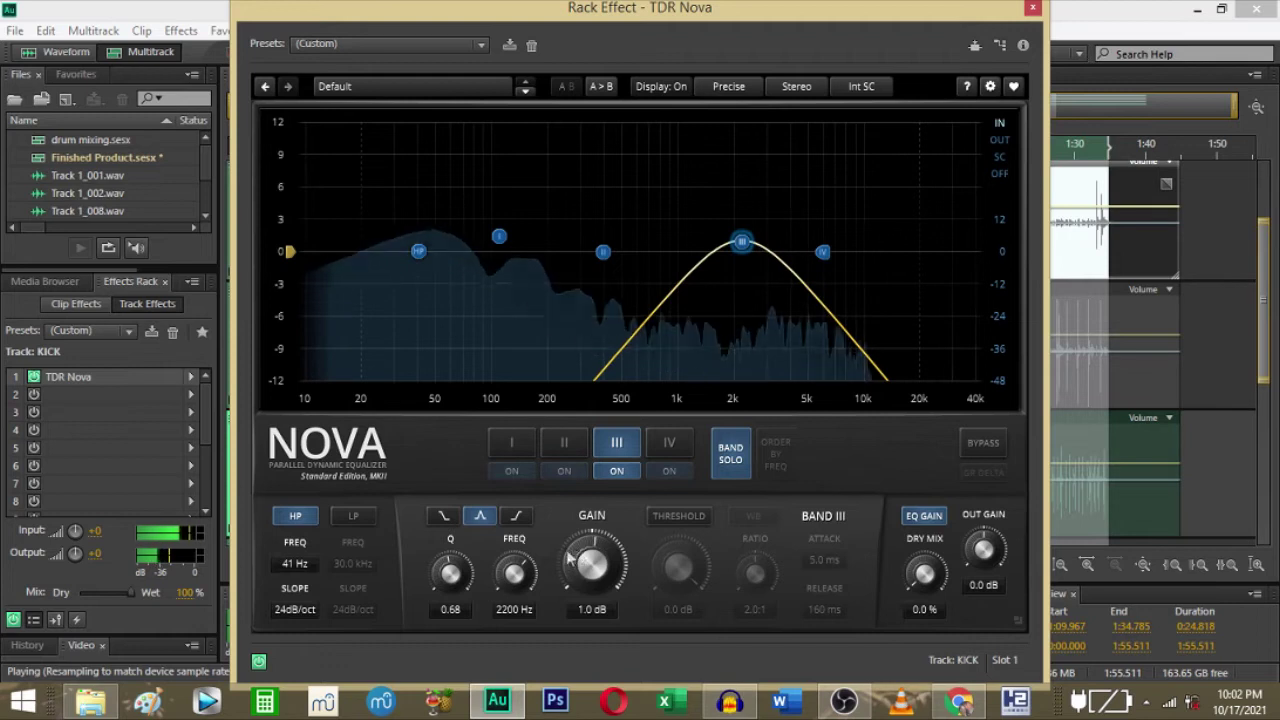
left_click(730, 456)
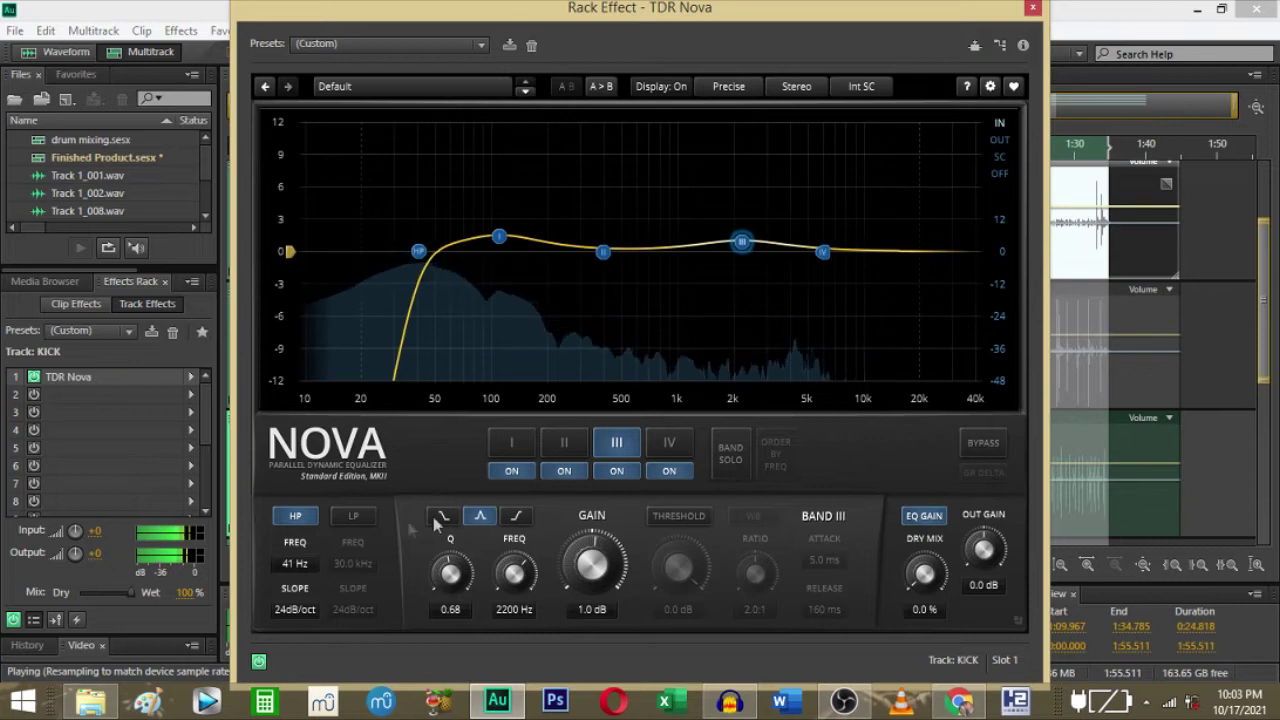
Enable the kick's low-pass filter with its frequency at 7.0 kHz, and close Nova.
left_click(354, 517)
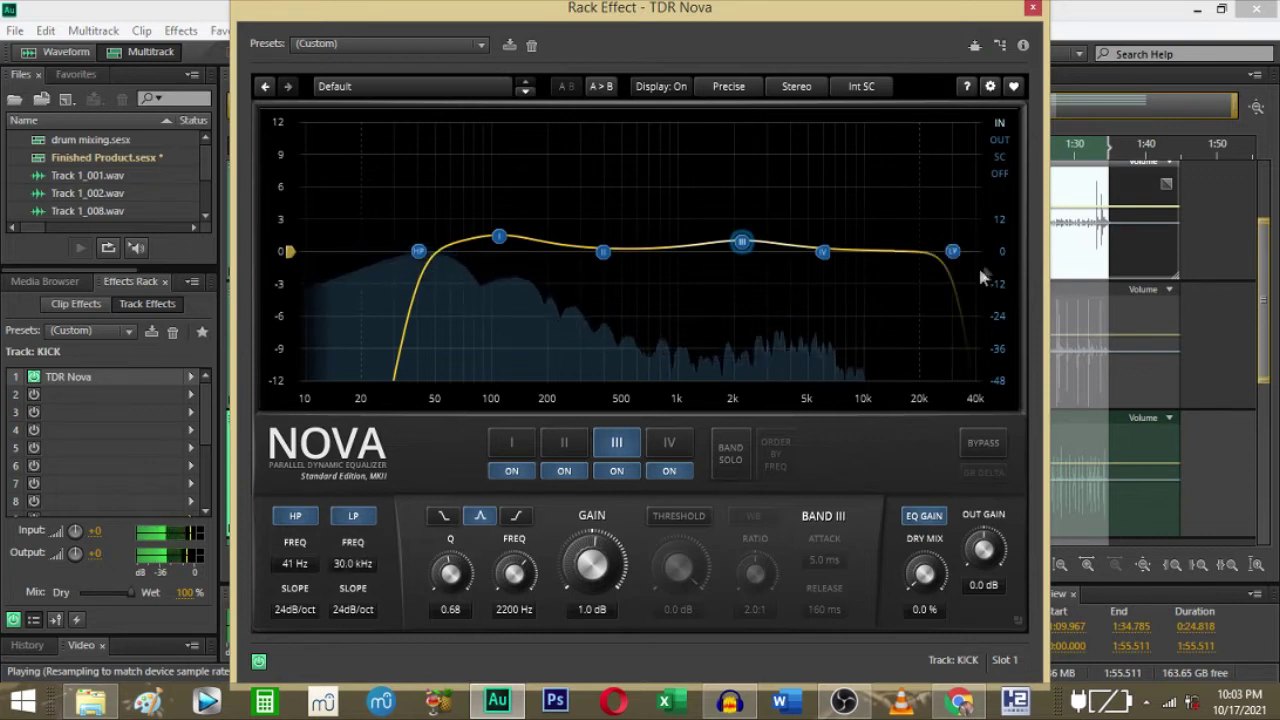
left_click_drag(950, 256, 890, 264)
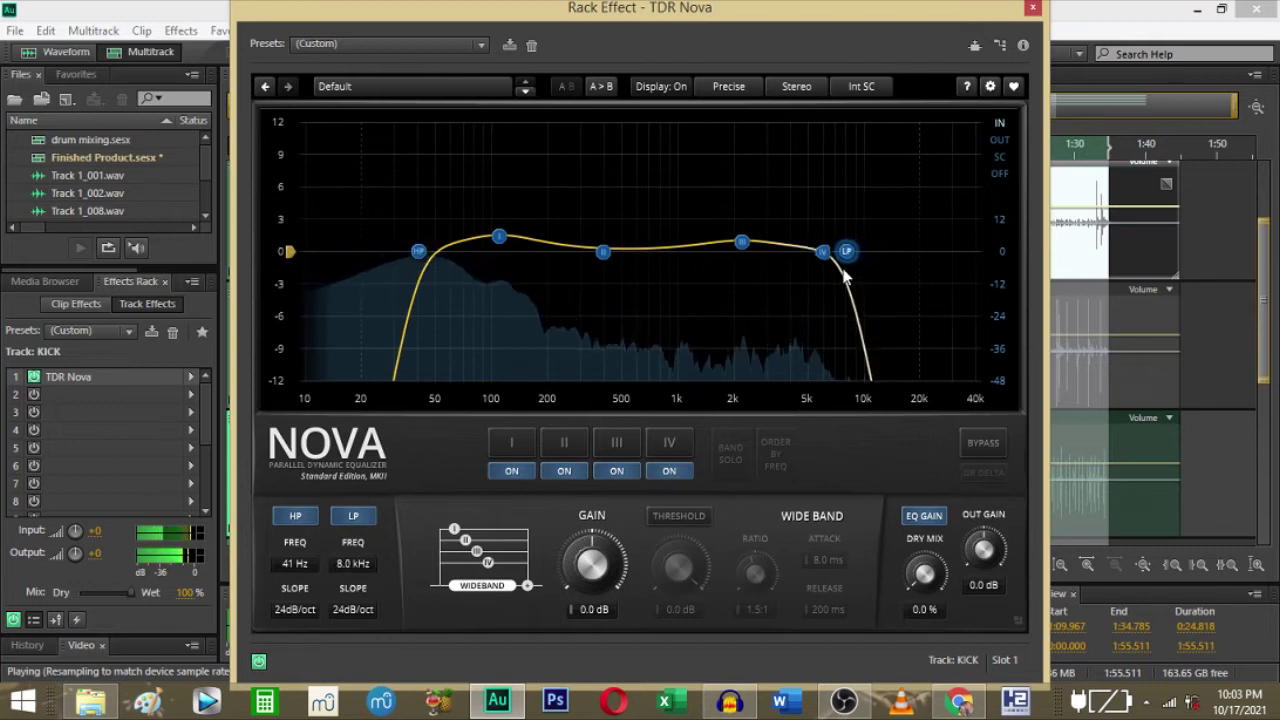
left_click_drag(838, 278, 836, 280)
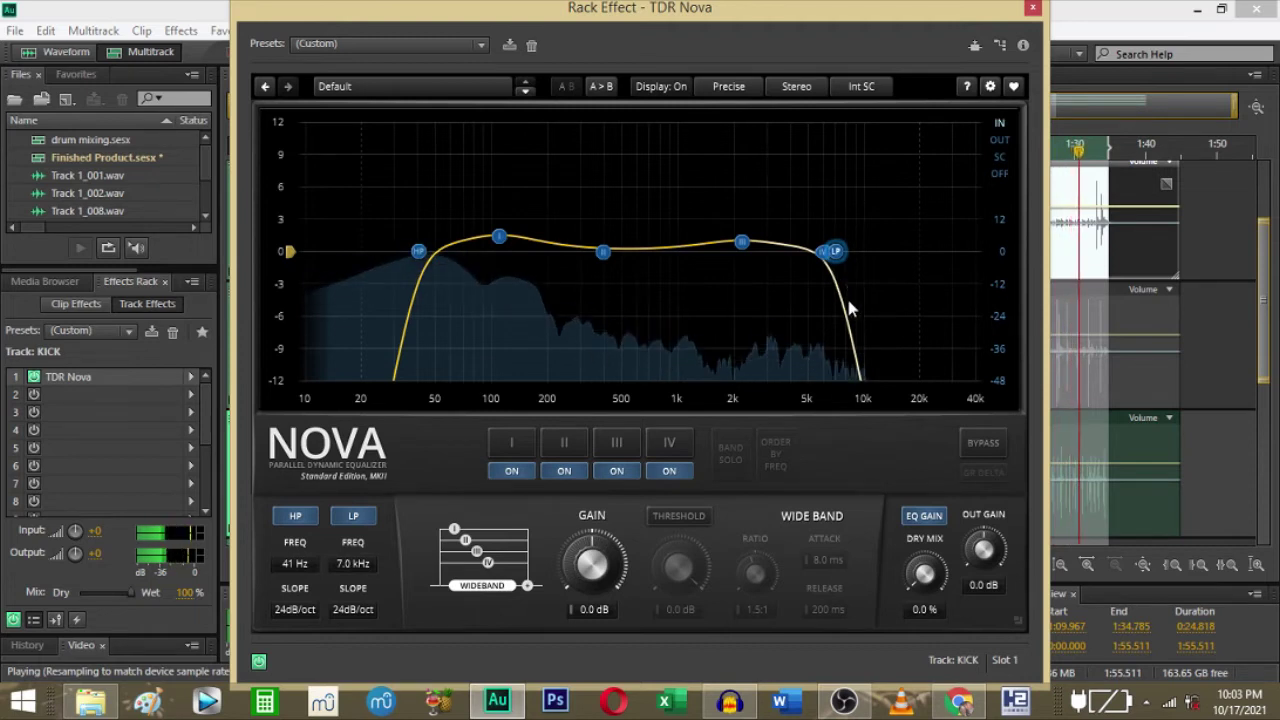
left_click(1033, 9)
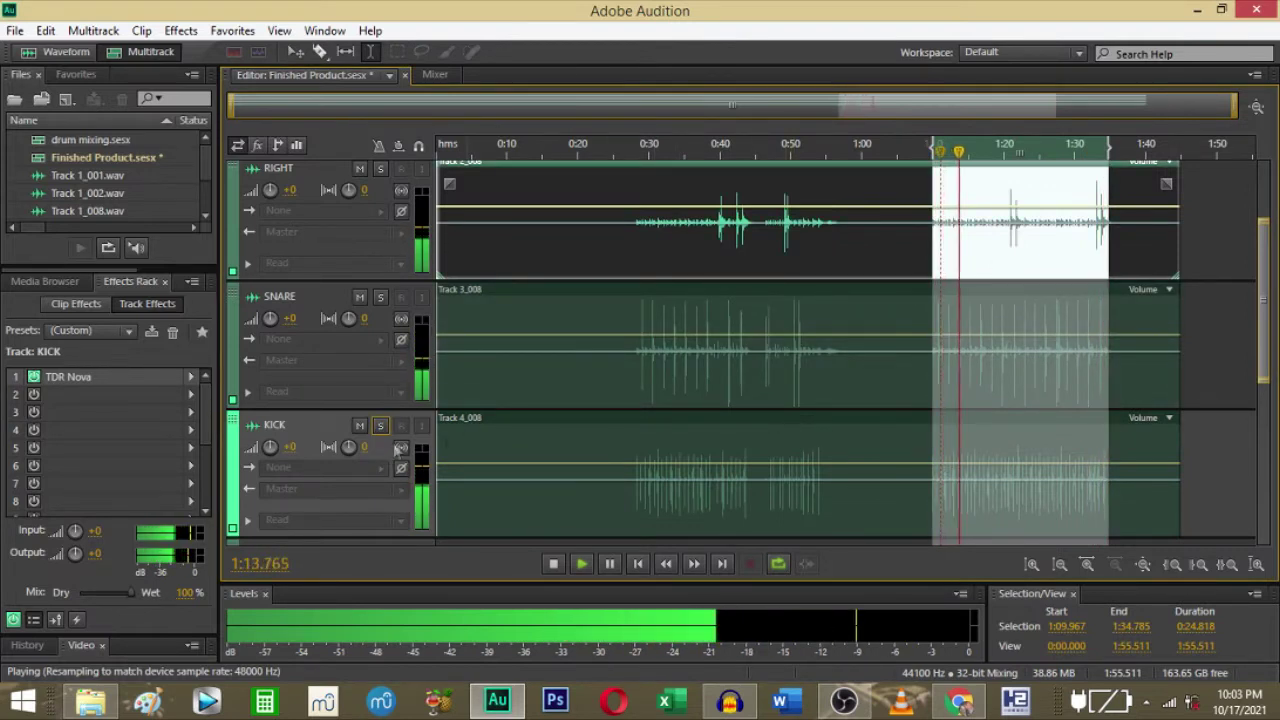
Reopen TDR Nova on the KICK track and adjust its output gain.
right_click(137, 387)
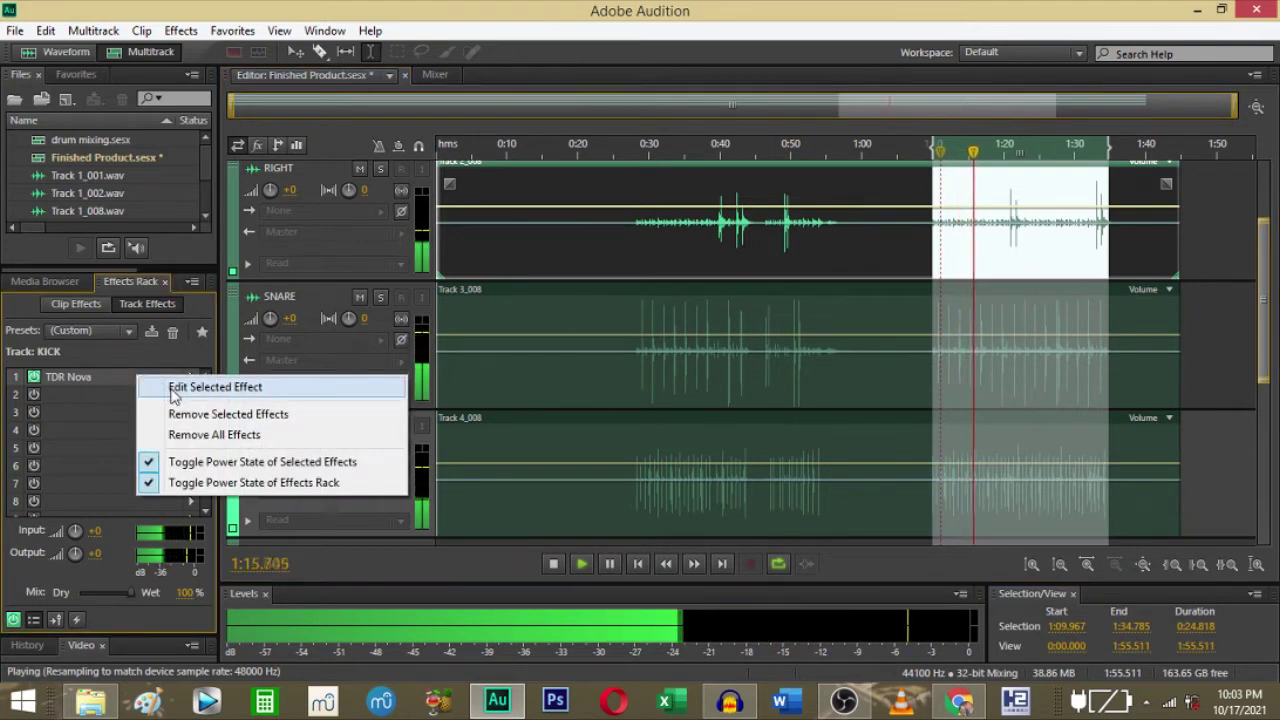
left_click(177, 388)
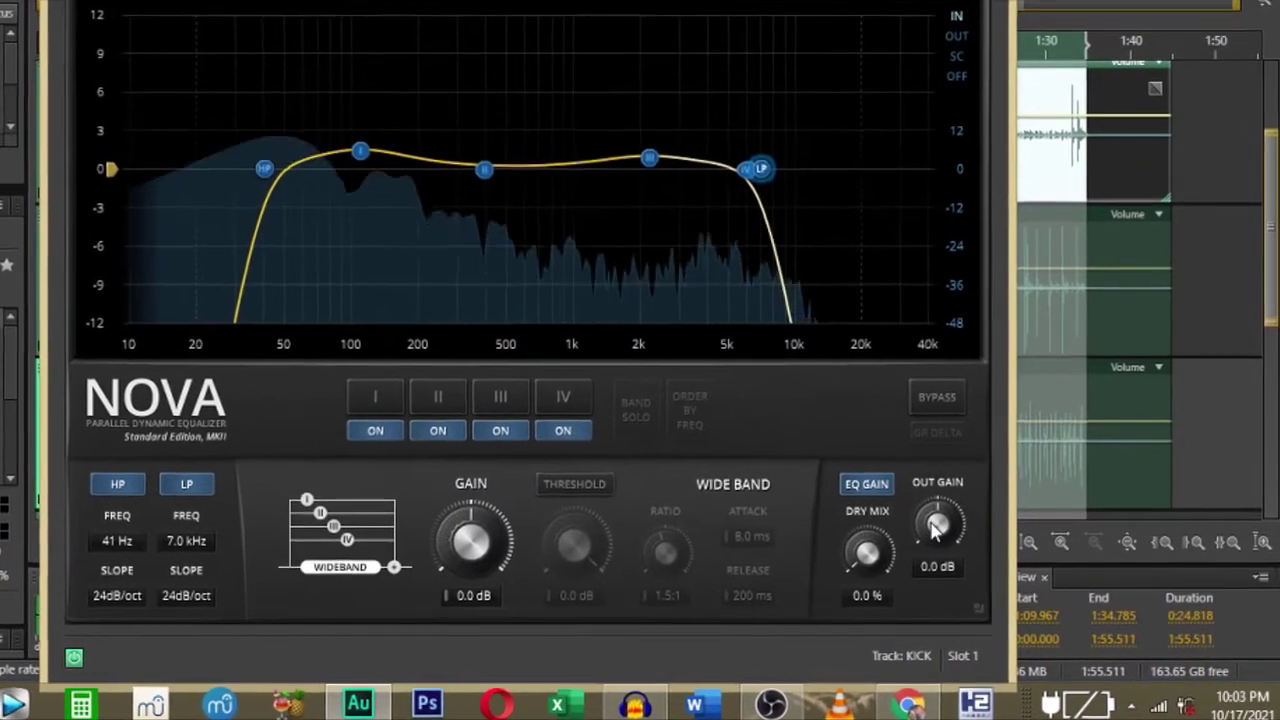
left_click_drag(915, 516, 870, 484)
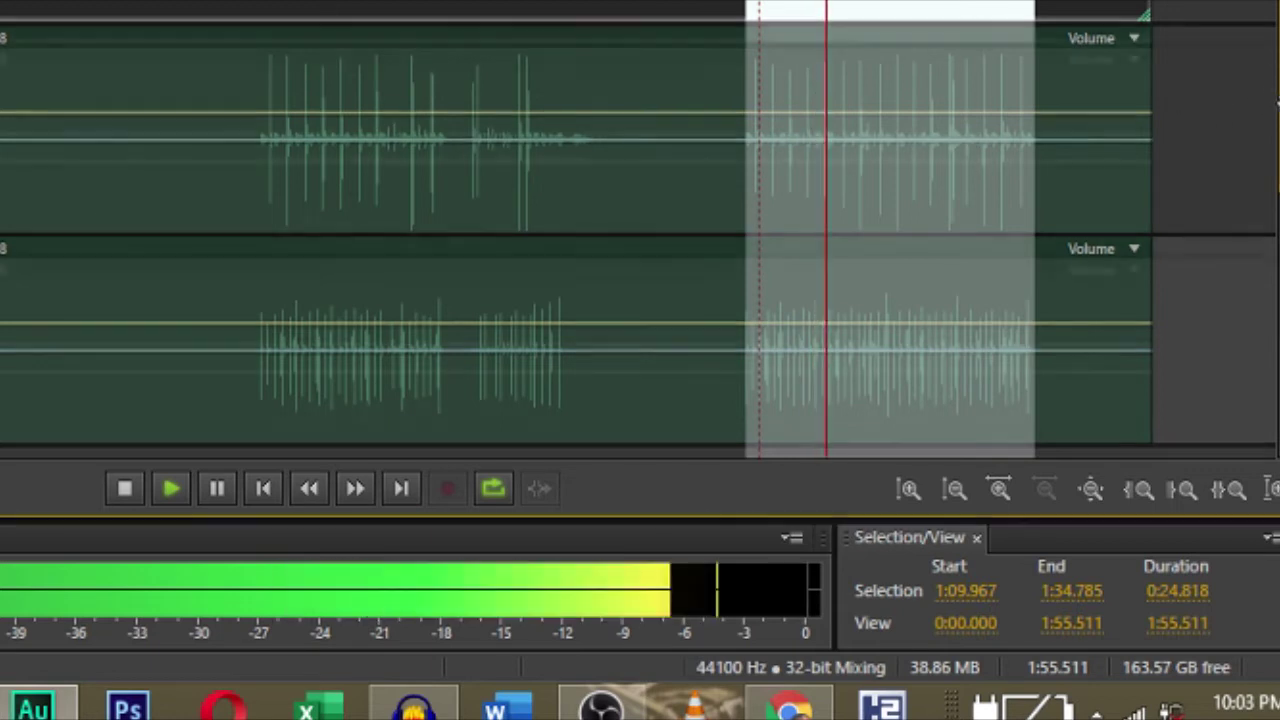
Stop the full-mix playback, solo the LEFT track and play it.
scroll(1268, 100, "up", 2)
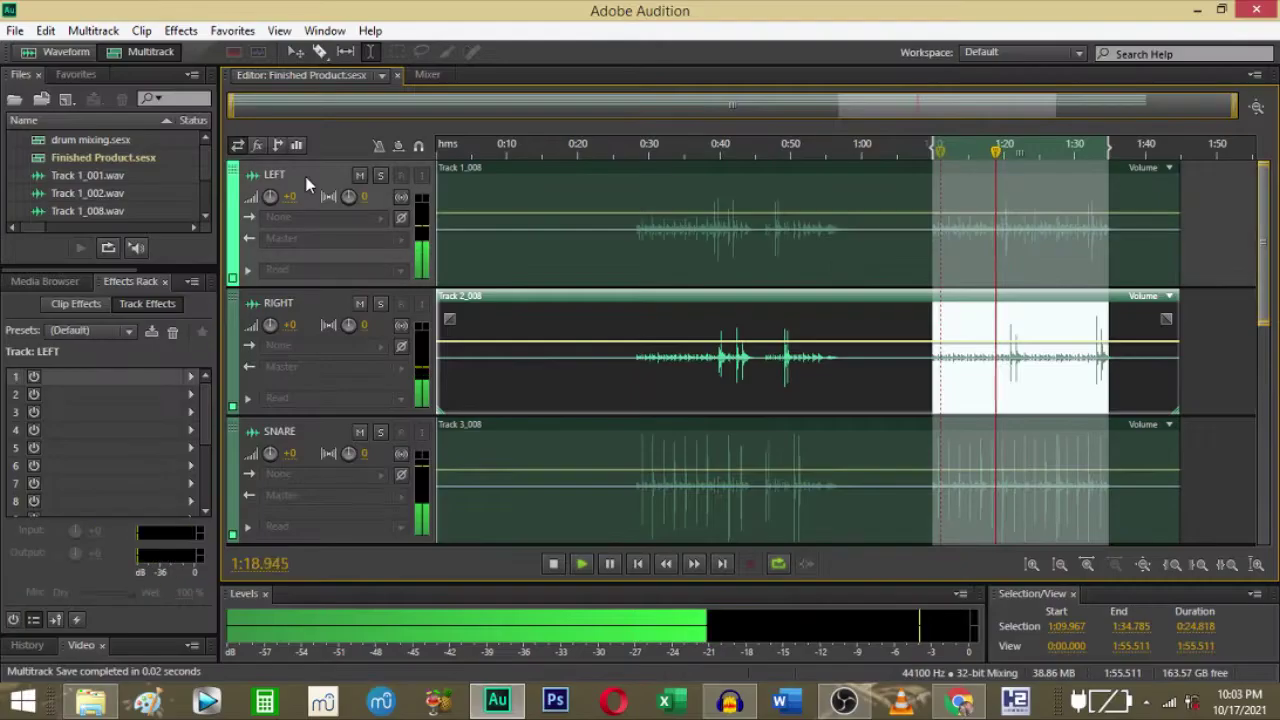
key("space")
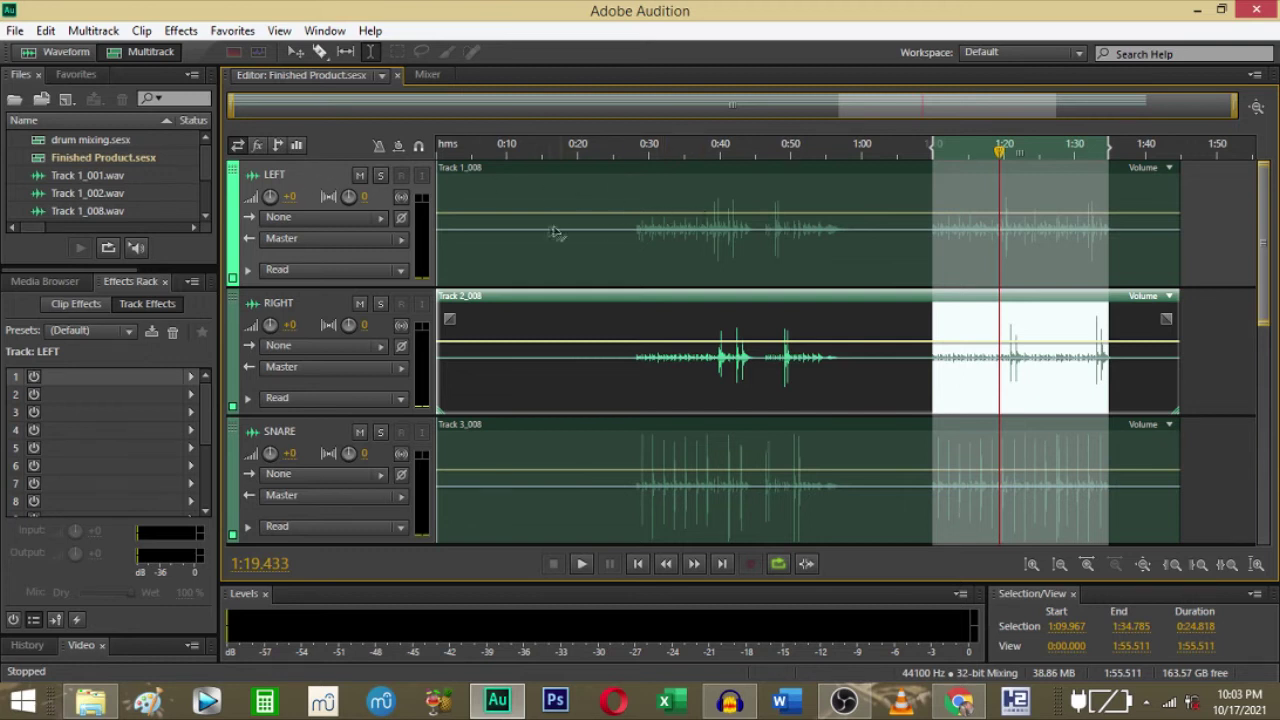
left_click(380, 176)
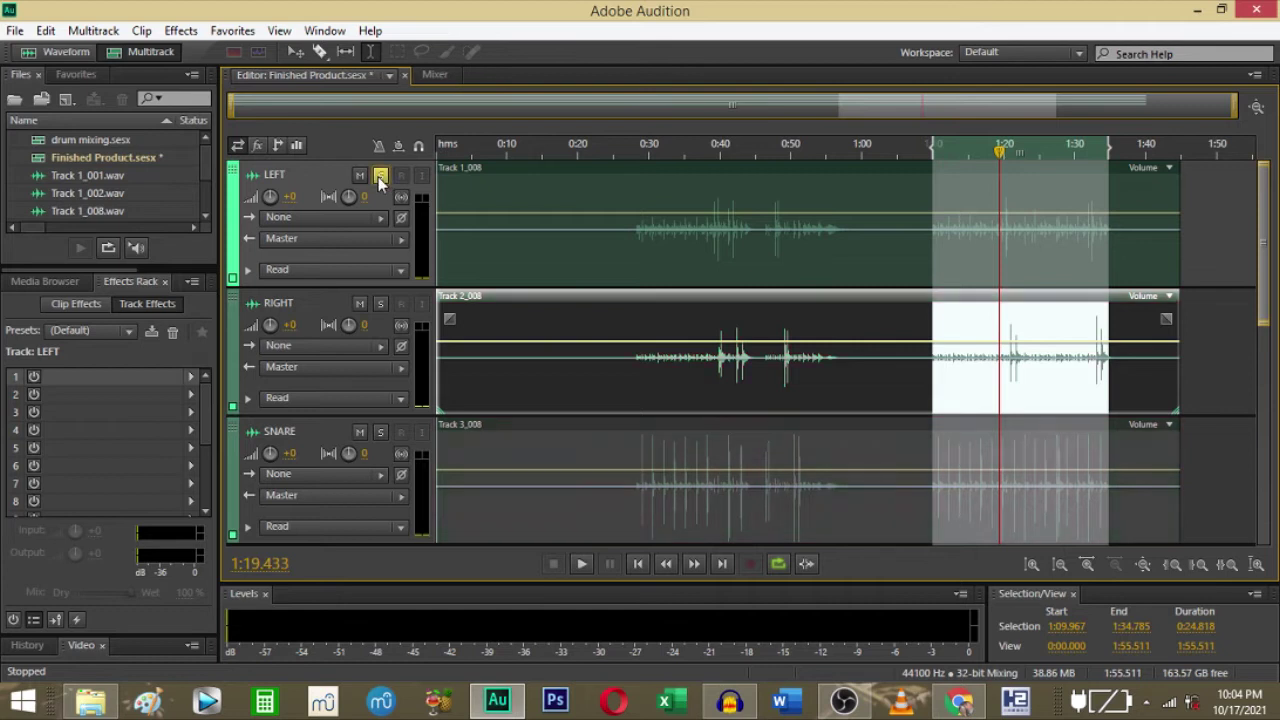
key("space")
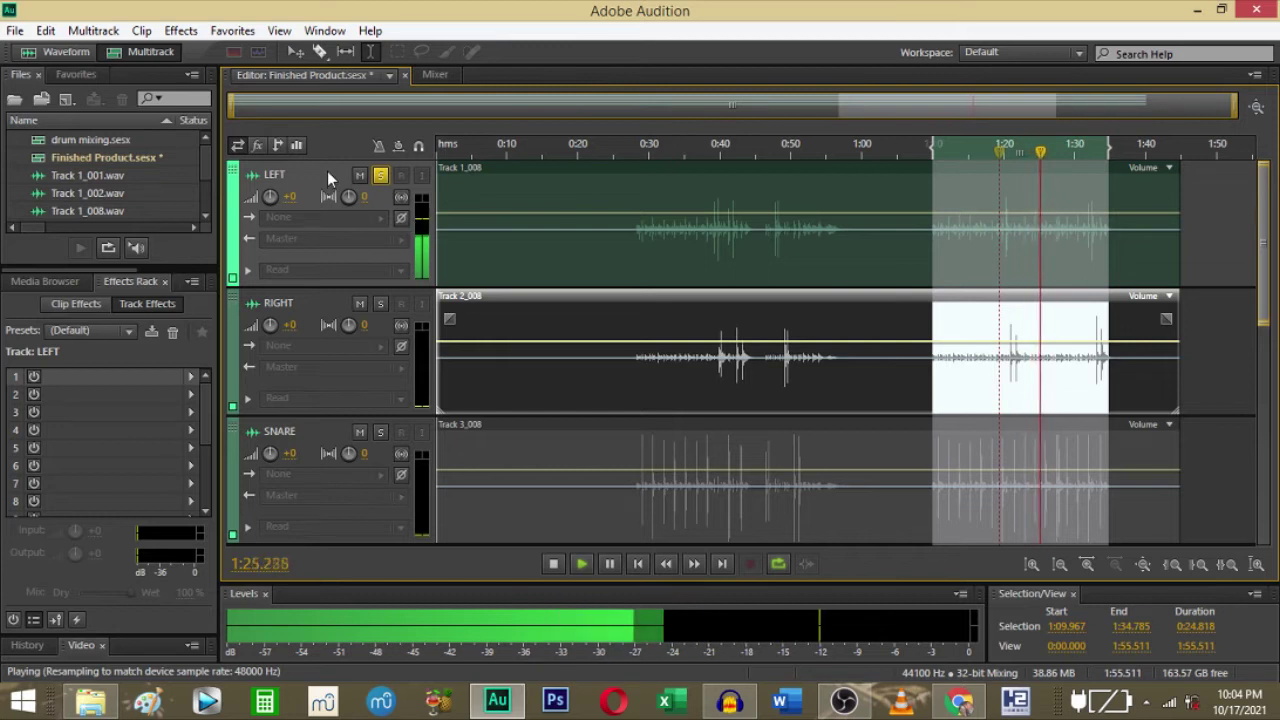
Add a Parametric Equalizer to the first effect slot of the LEFT track and stop playback.
left_click(190, 377)
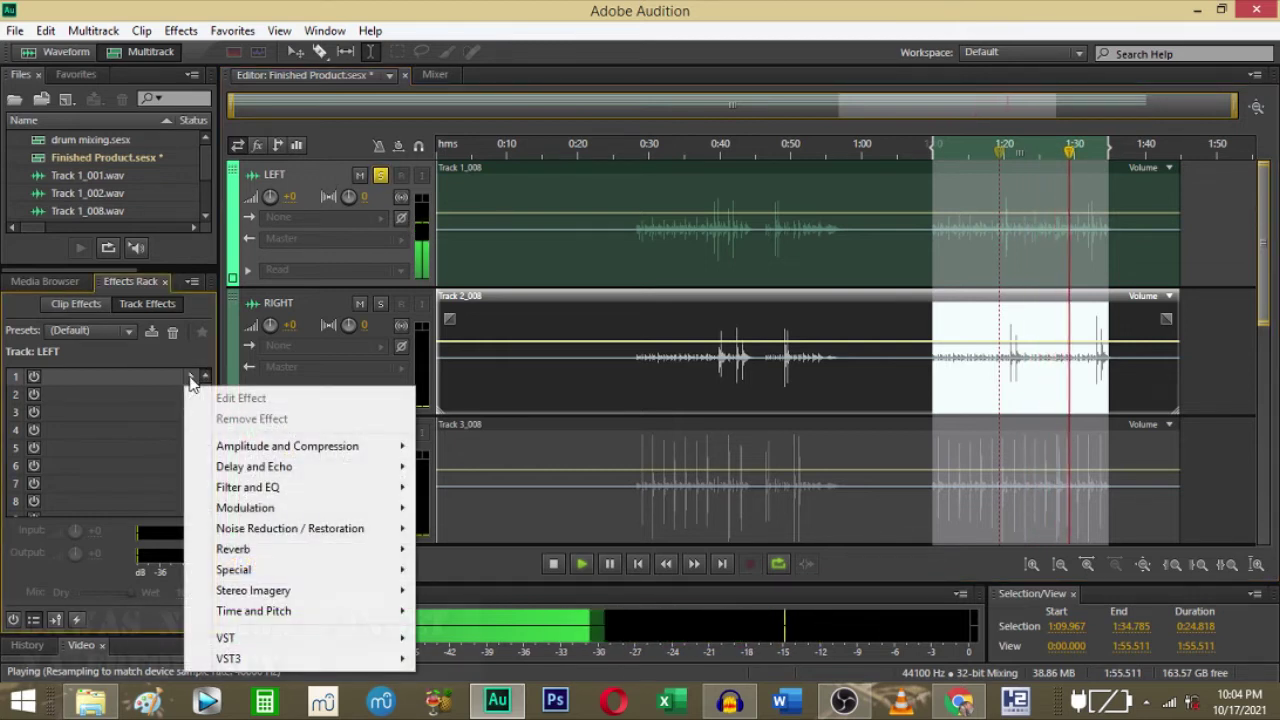
mouse_move(314, 490)
left_click(535, 590)
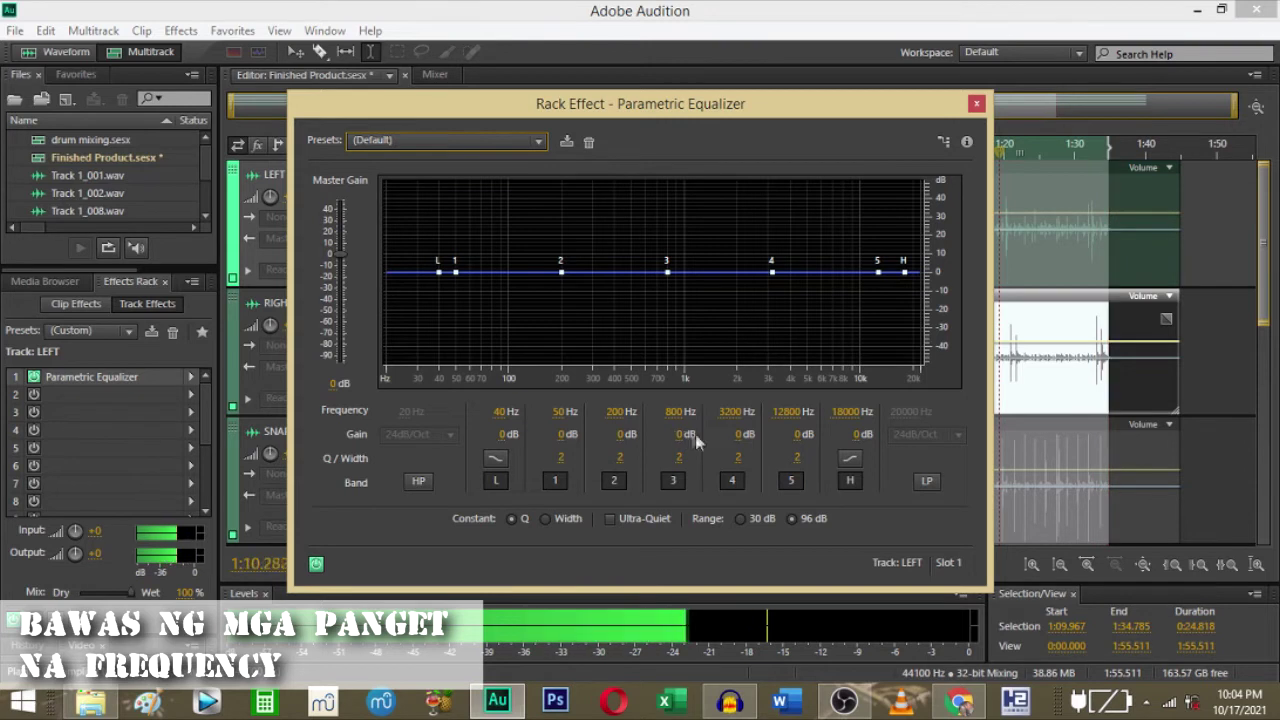
key("space")
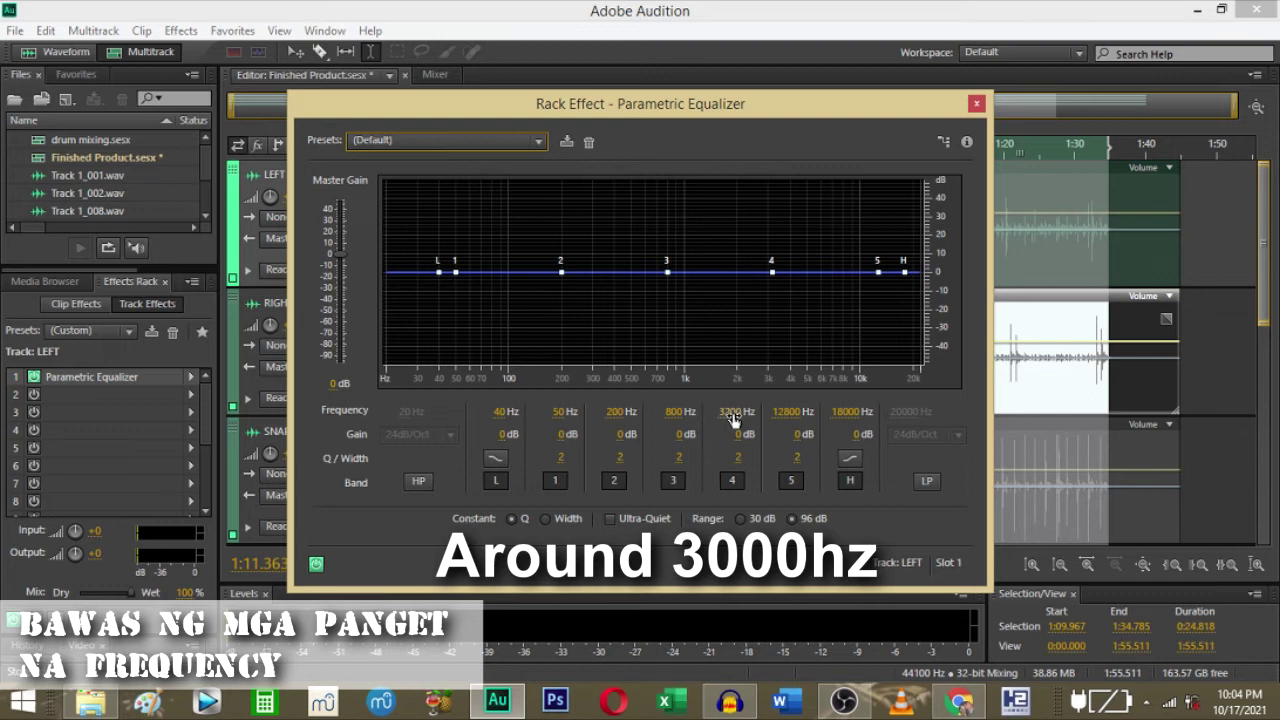
Sweep equalizer band 4 with a narrow boost, then cut it by 10.2 dB at 3398 Hz with a Q of 25.6.
left_click(734, 416)
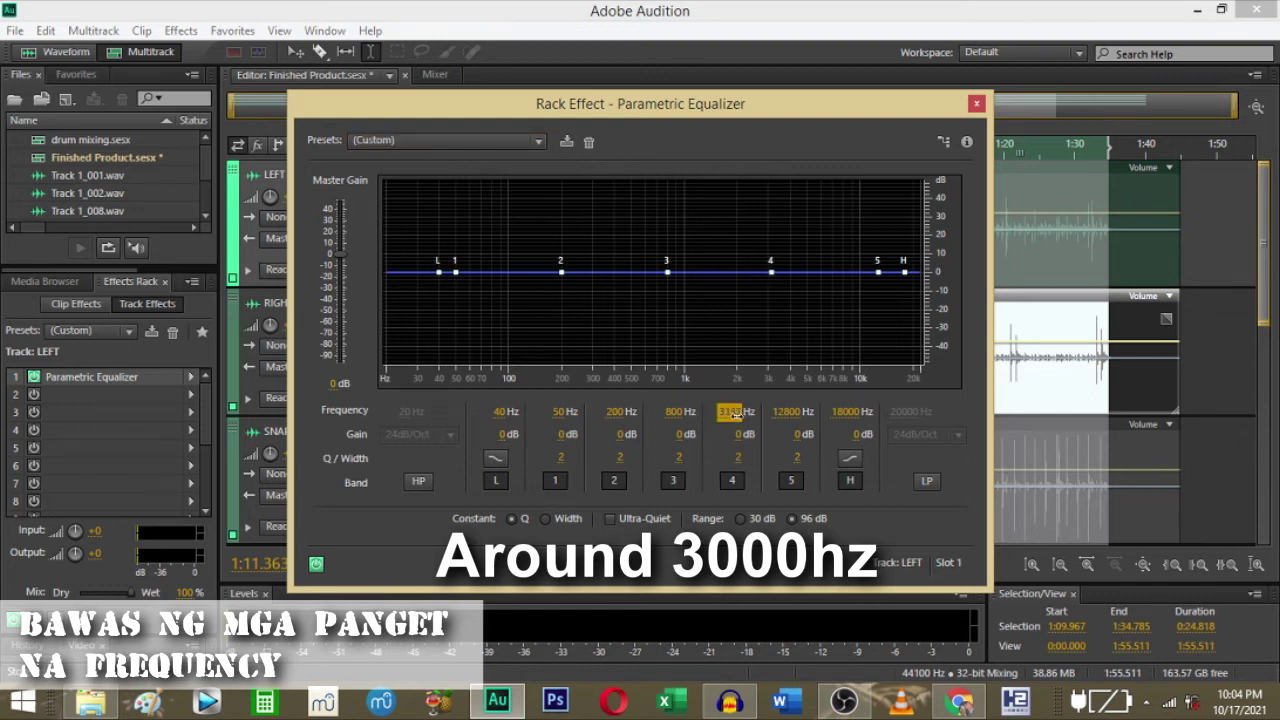
left_click_drag(735, 457, 1040, 468)
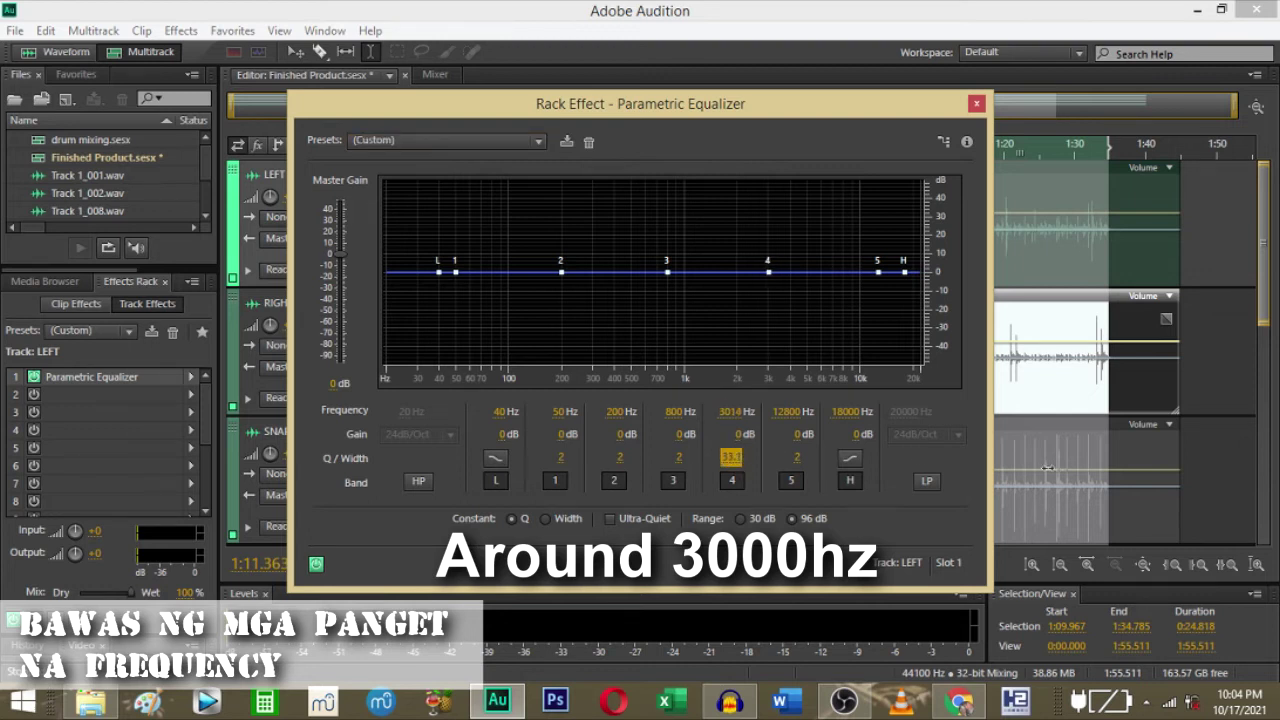
left_click_drag(731, 434, 986, 447)
left_click_drag(729, 412, 736, 412)
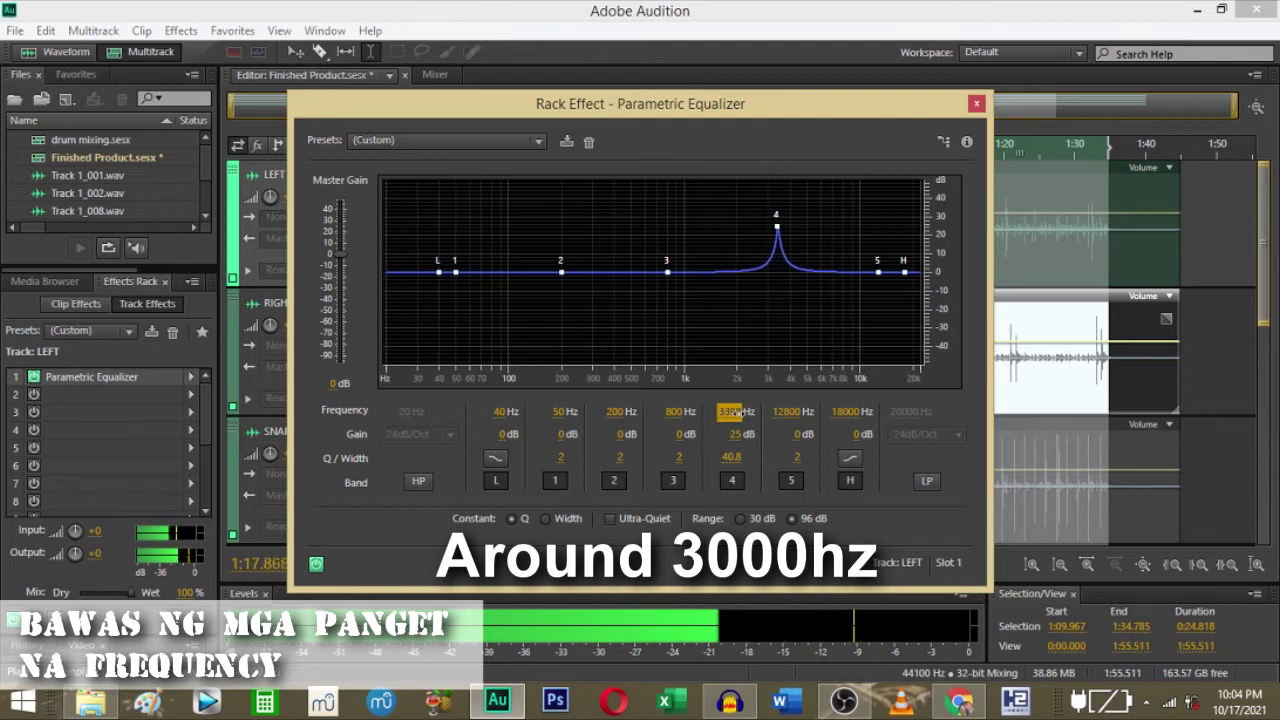
left_click_drag(735, 434, 601, 471)
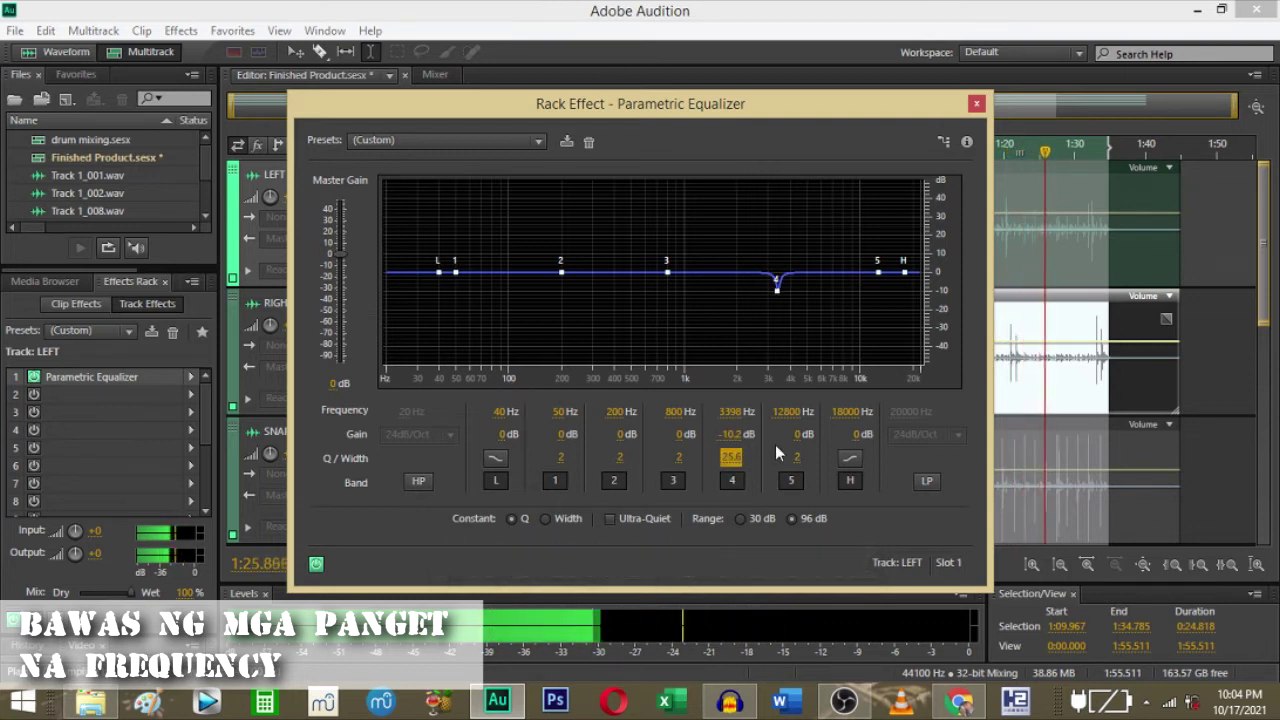
Sweep equalizer band 5 with a narrow boost, then cut it by 9.1 dB at 6227 Hz with a Q of 26.3.
left_click_drag(792, 411, 770, 429)
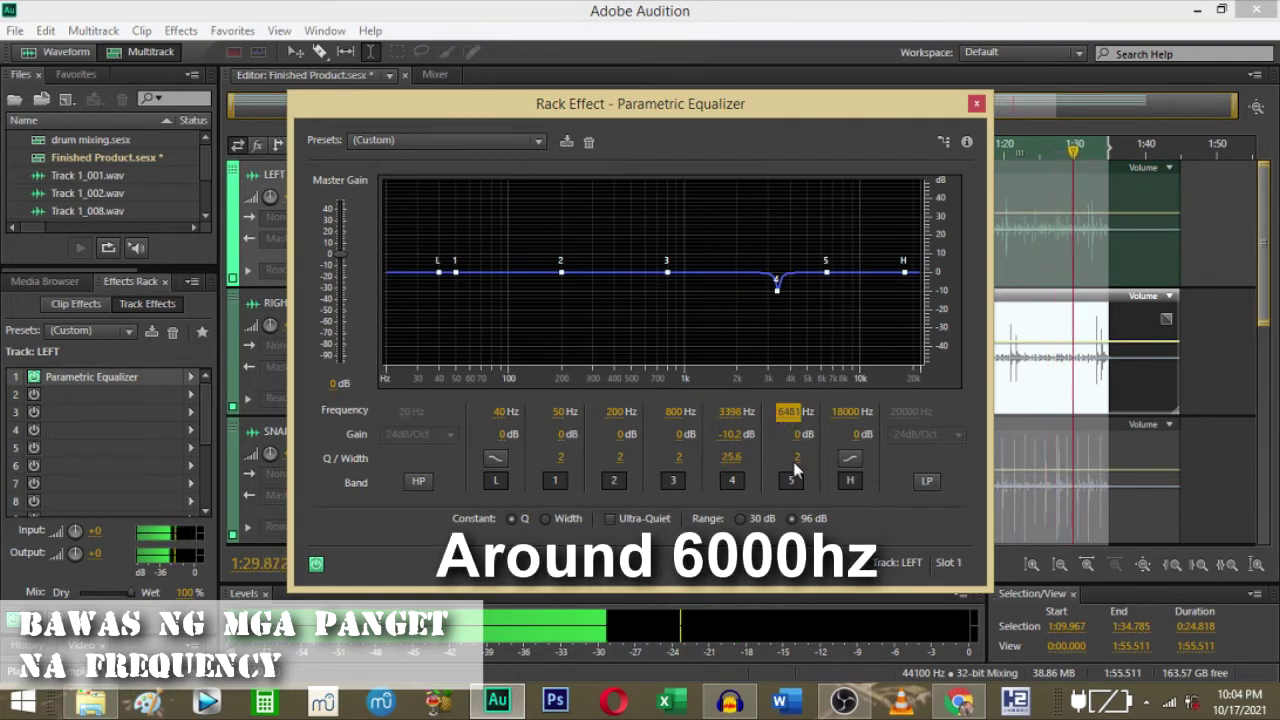
left_click(797, 459)
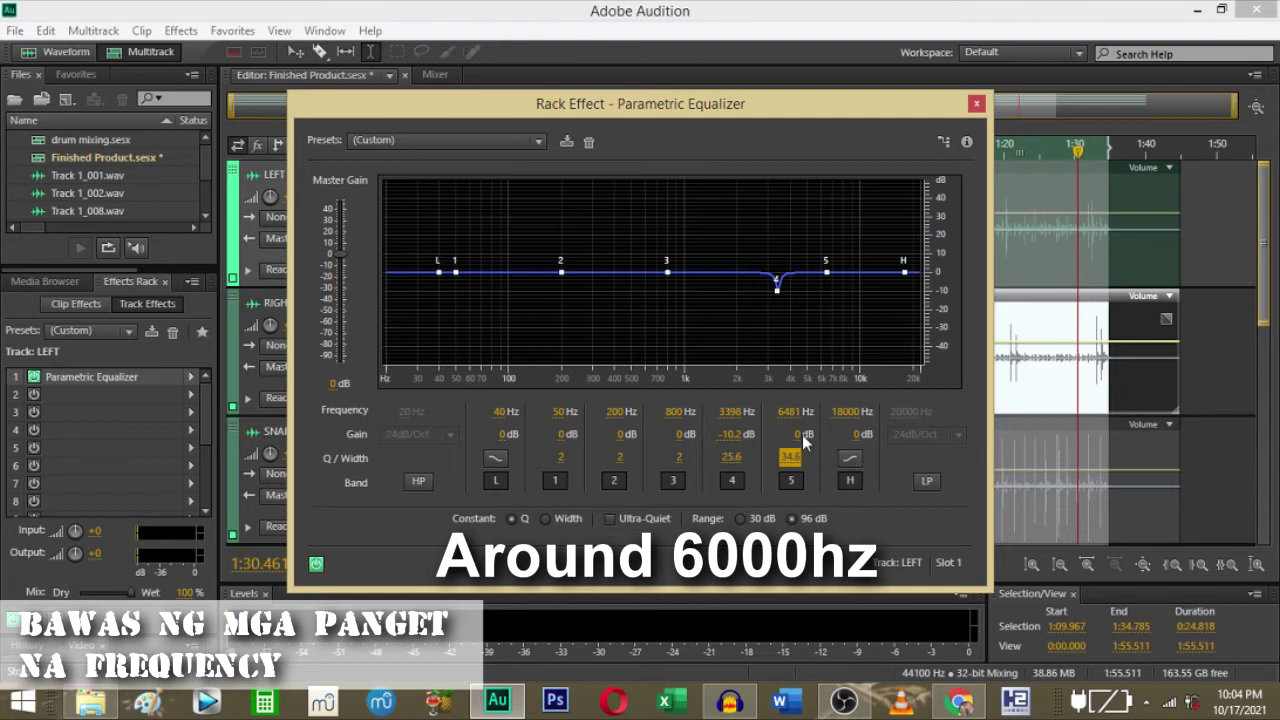
key("space")
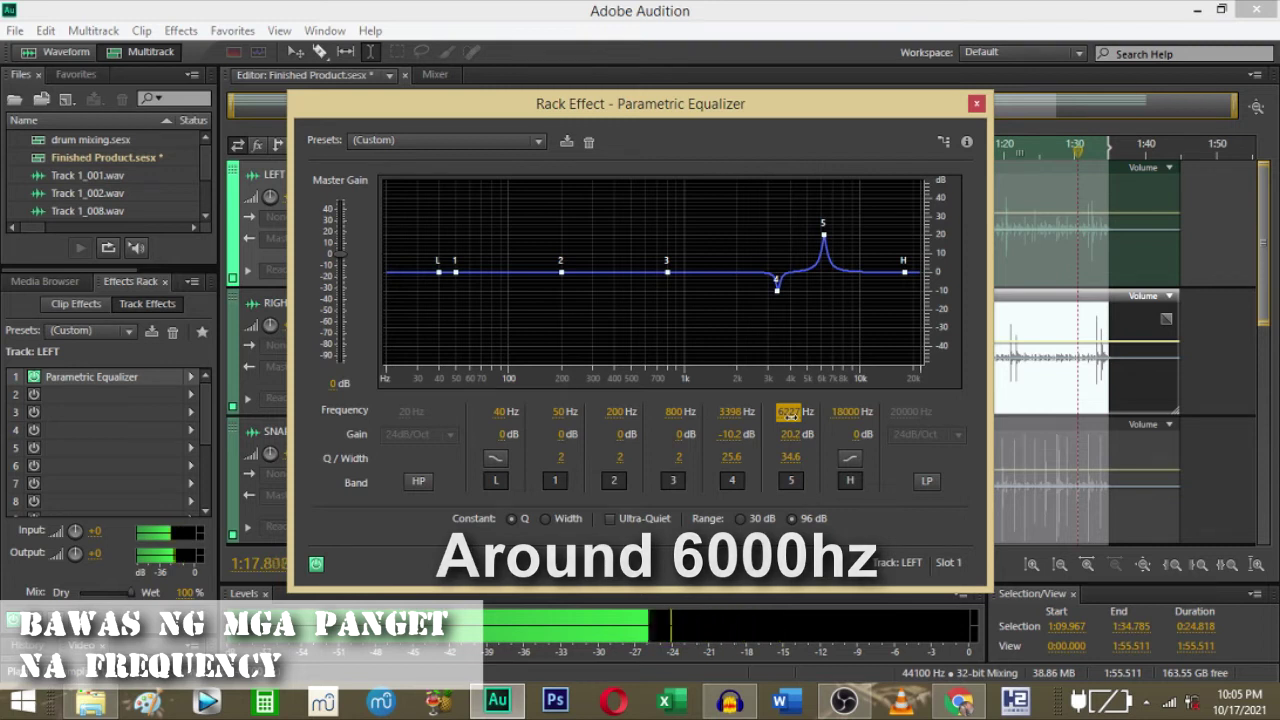
left_click_drag(792, 434, 530, 447)
left_click_drag(785, 456, 708, 465)
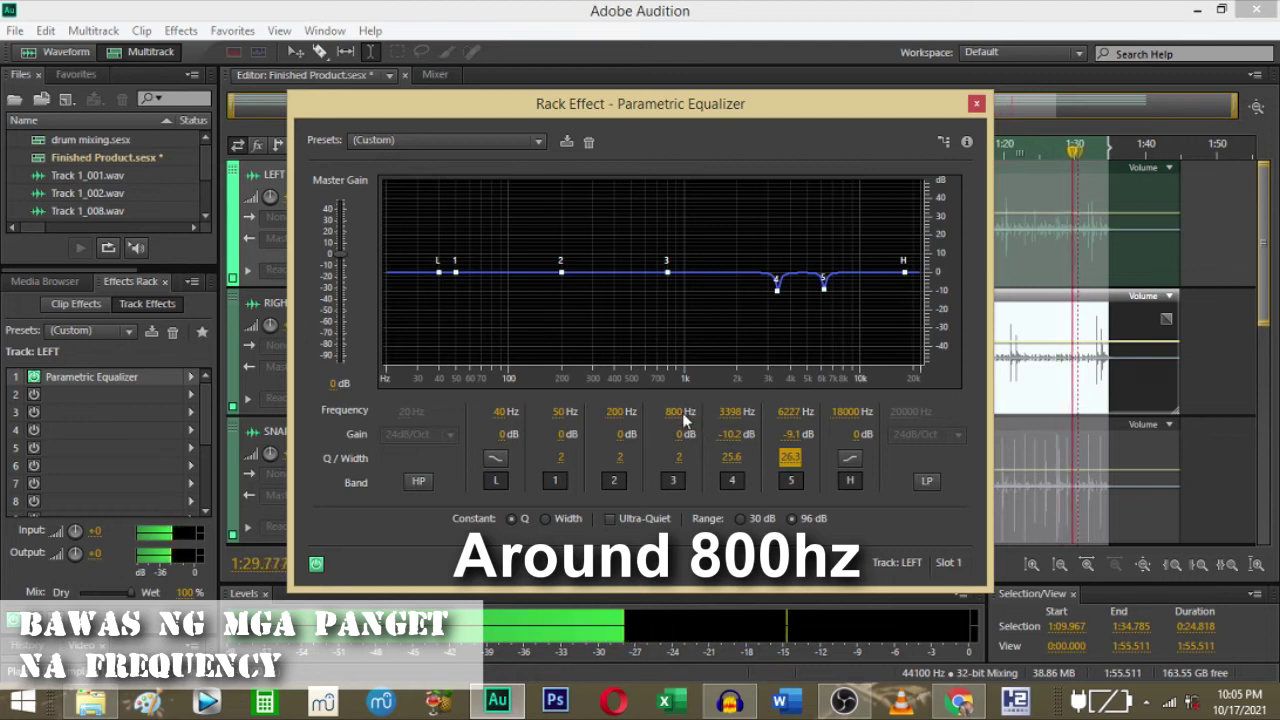
Sweep equalizer band 3 with a narrow boost, then cut it by 9.2 dB at 850 Hz with a Q of 26.7.
left_click_drag(680, 457, 1038, 454)
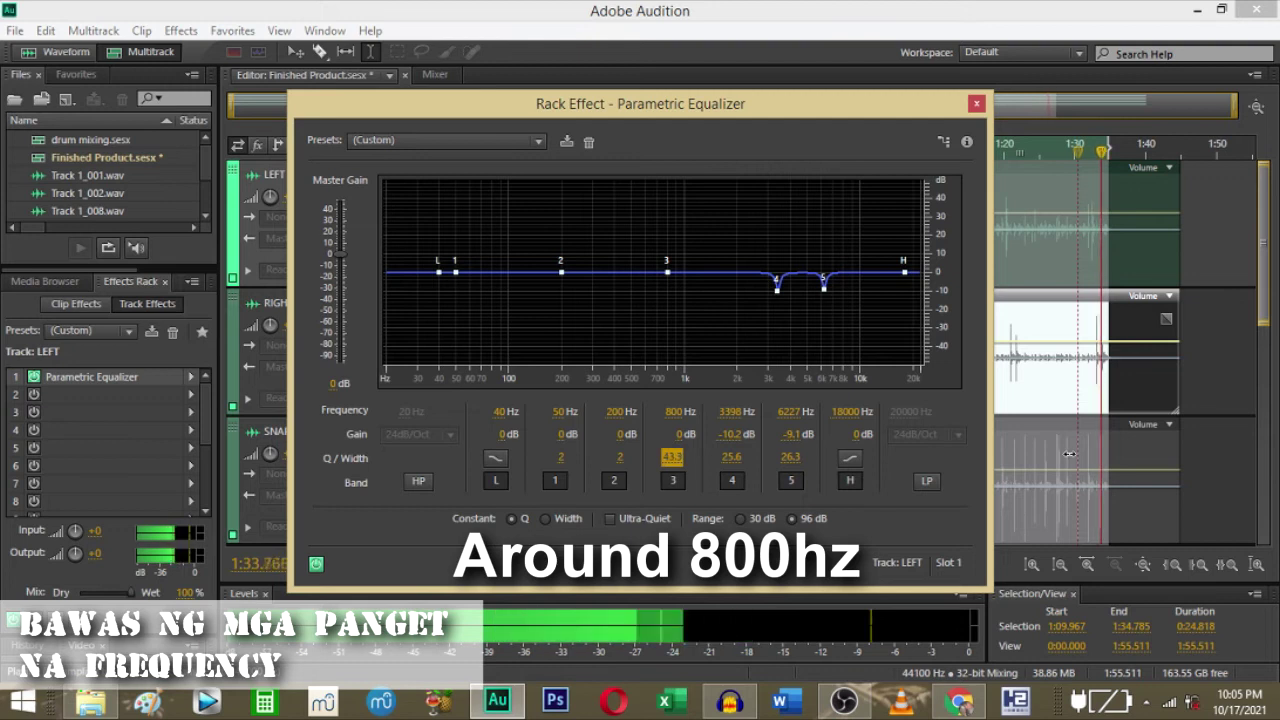
left_click(680, 435)
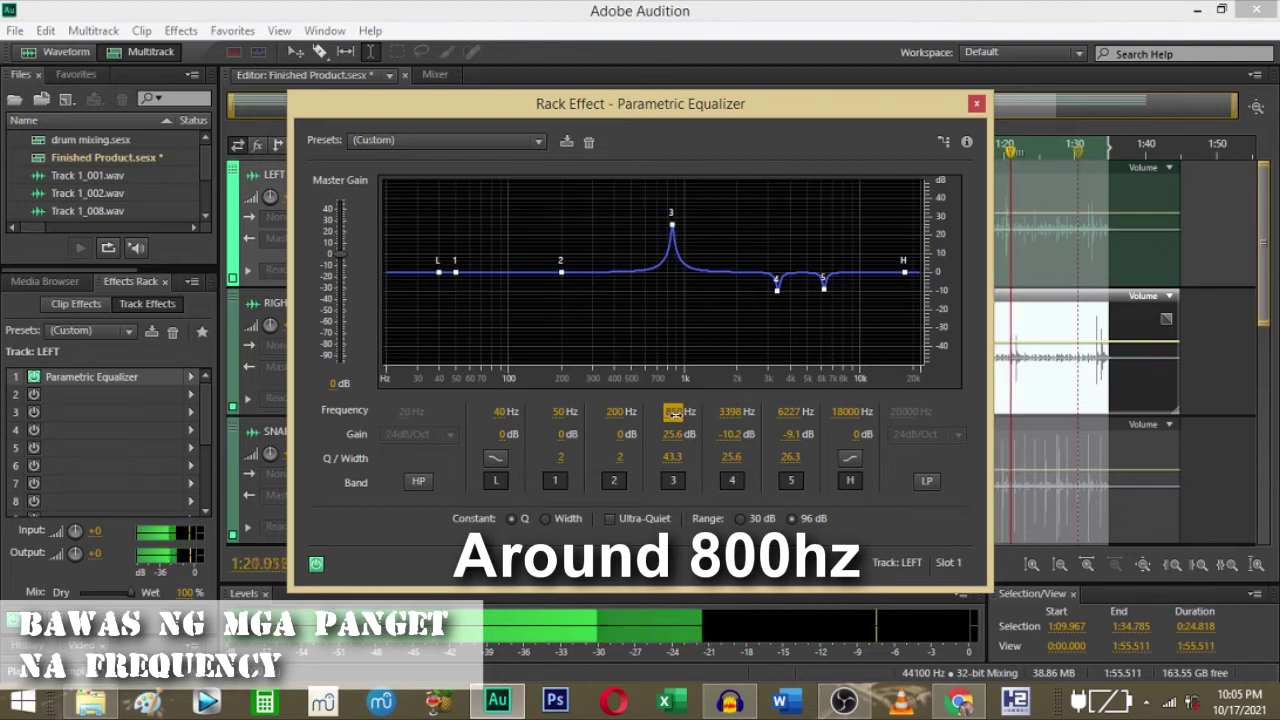
left_click_drag(673, 434, 330, 458)
left_click_drag(670, 458, 638, 458)
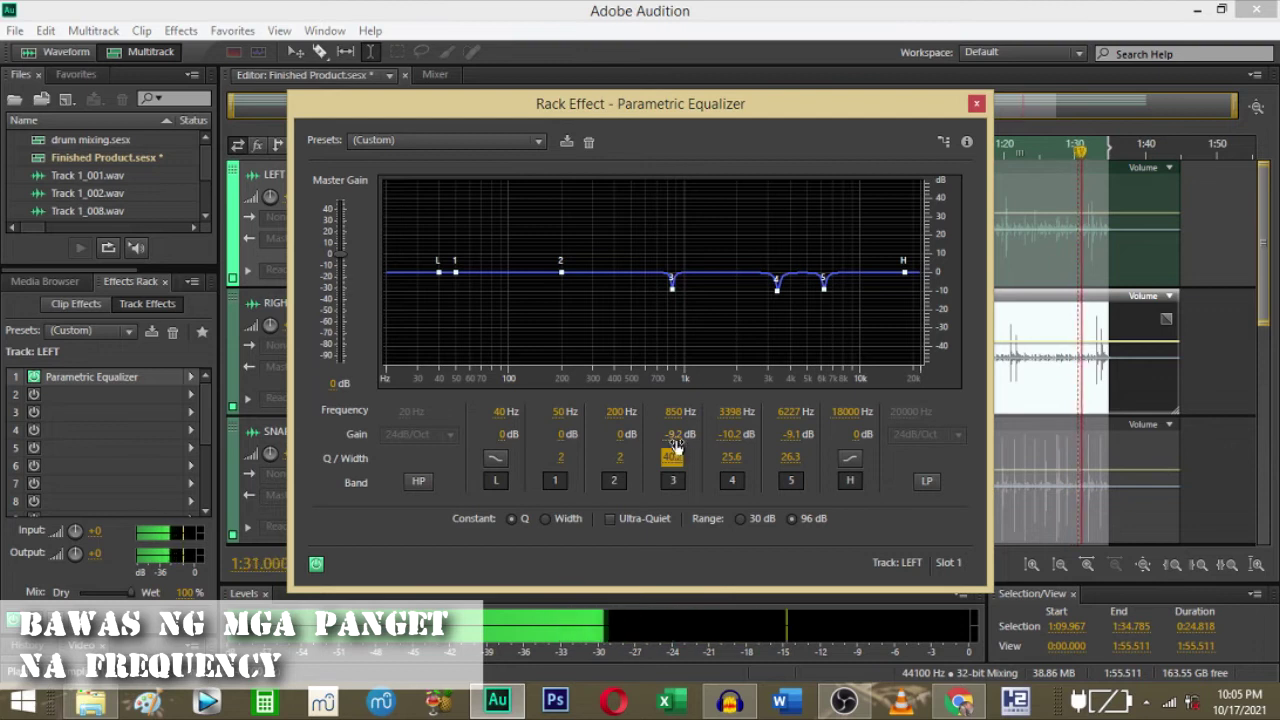
left_click_drag(676, 465, 612, 474)
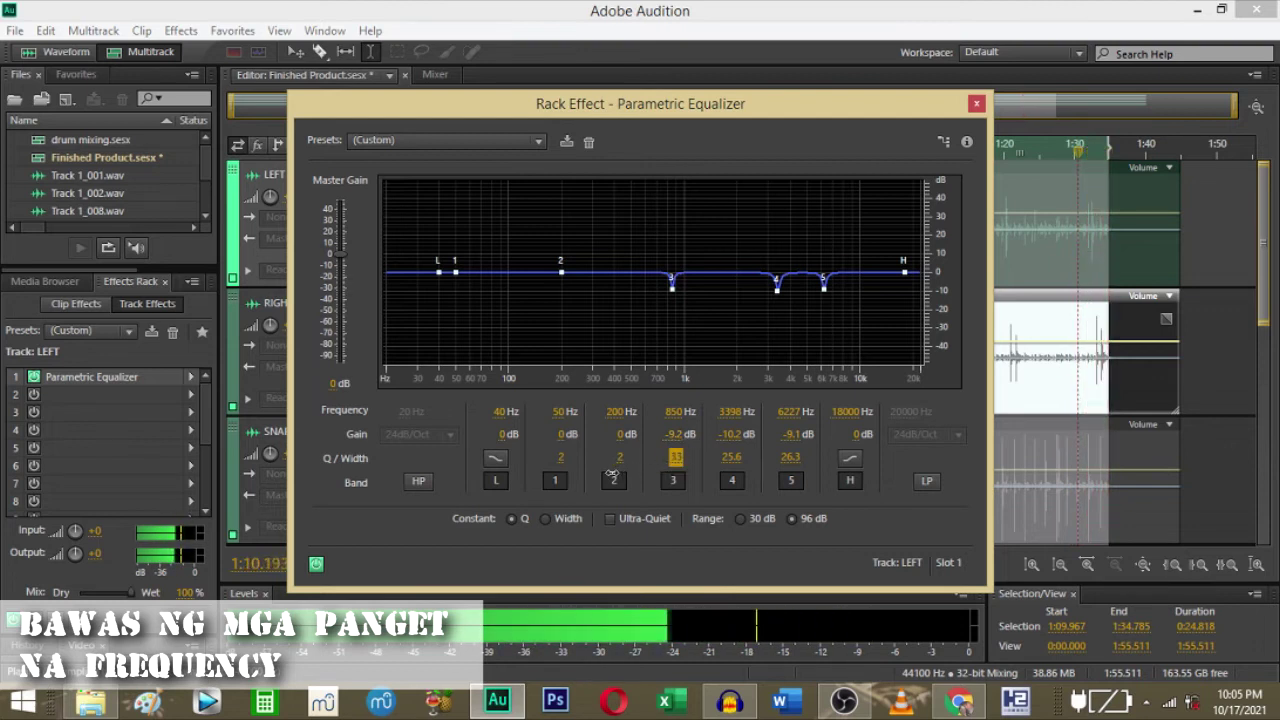
left_click_drag(572, 482, 566, 482)
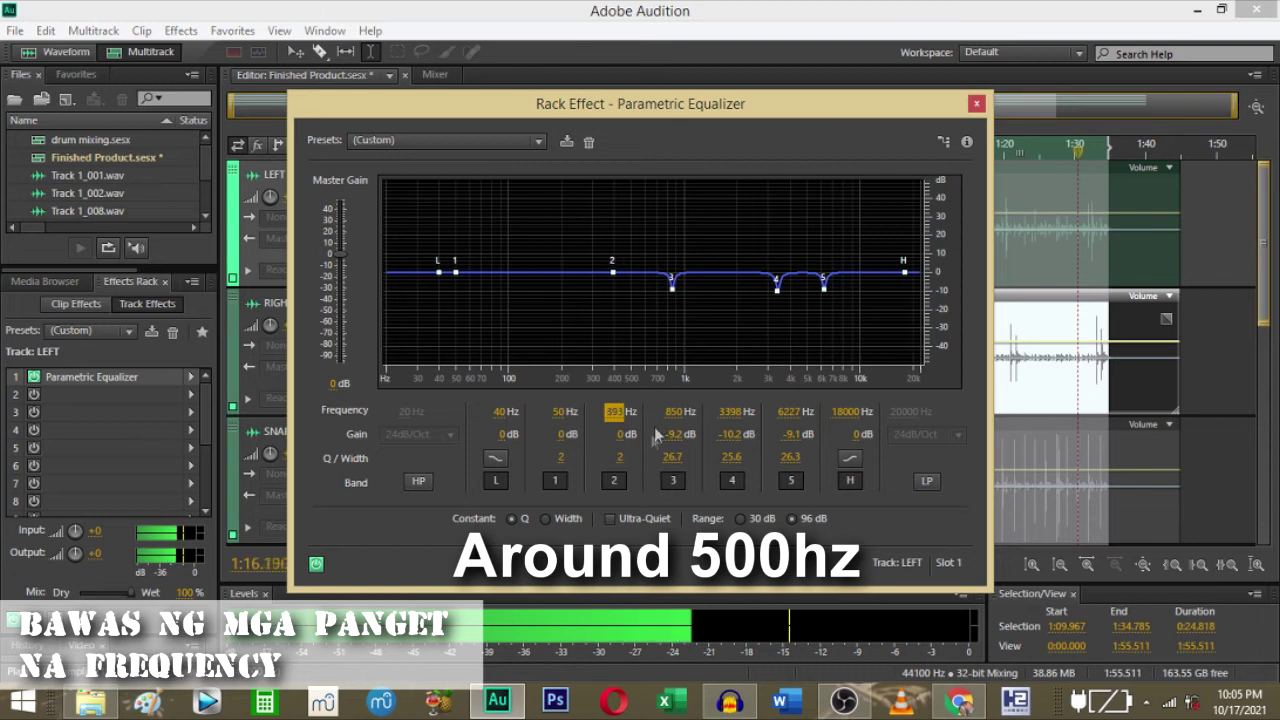
Sweep equalizer band 2, cut it by 10 dB at 426 Hz with a Q of 26.1, and close the equalizer.
left_click(618, 457)
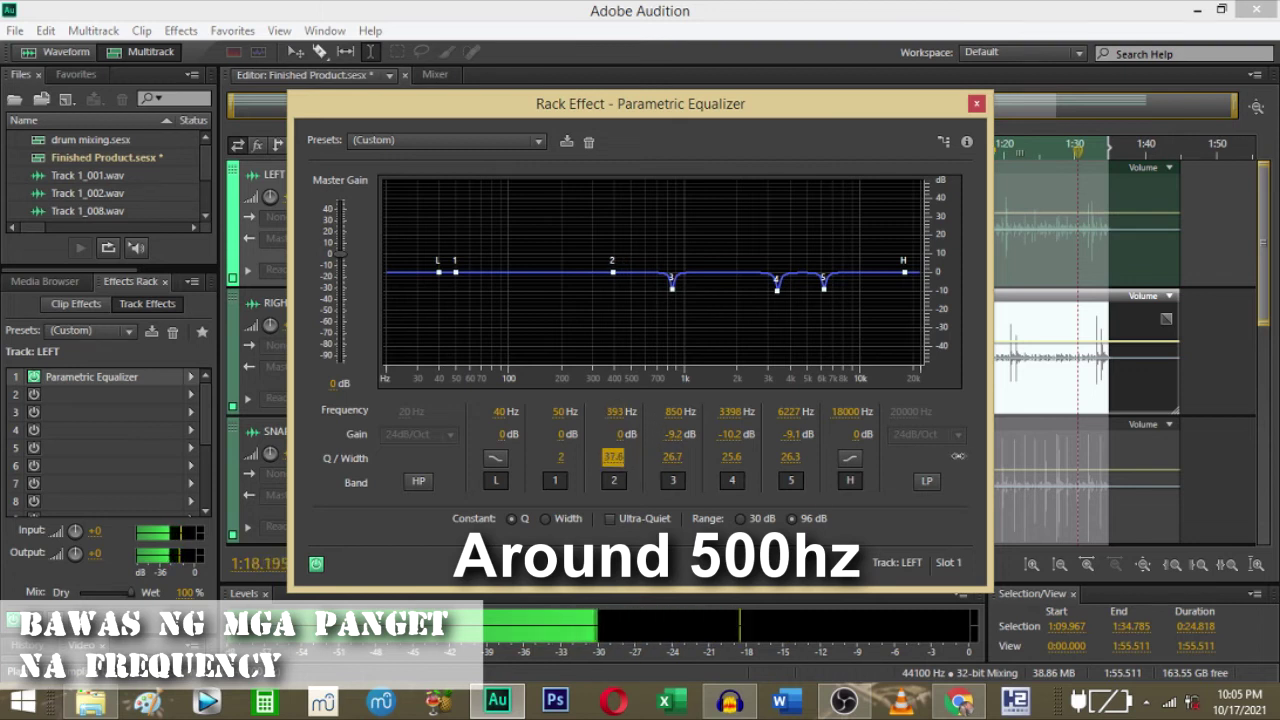
left_click_drag(627, 443, 635, 417)
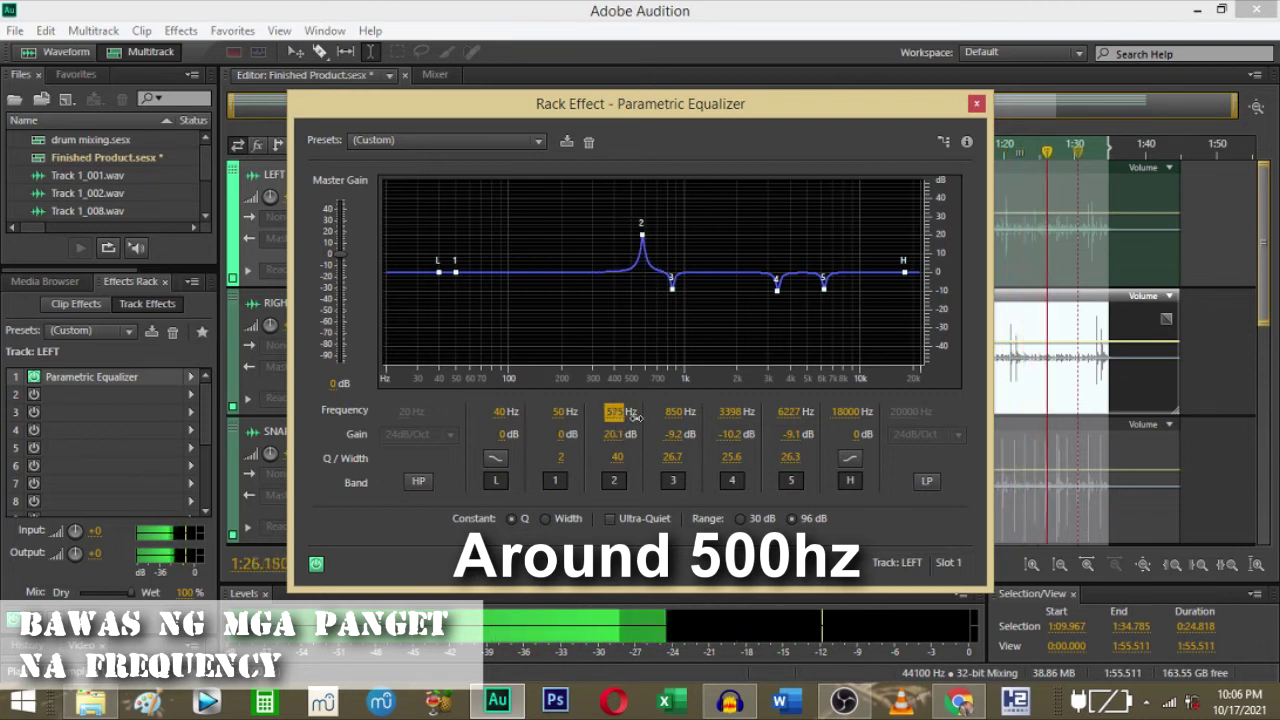
left_click_drag(635, 418, 628, 424)
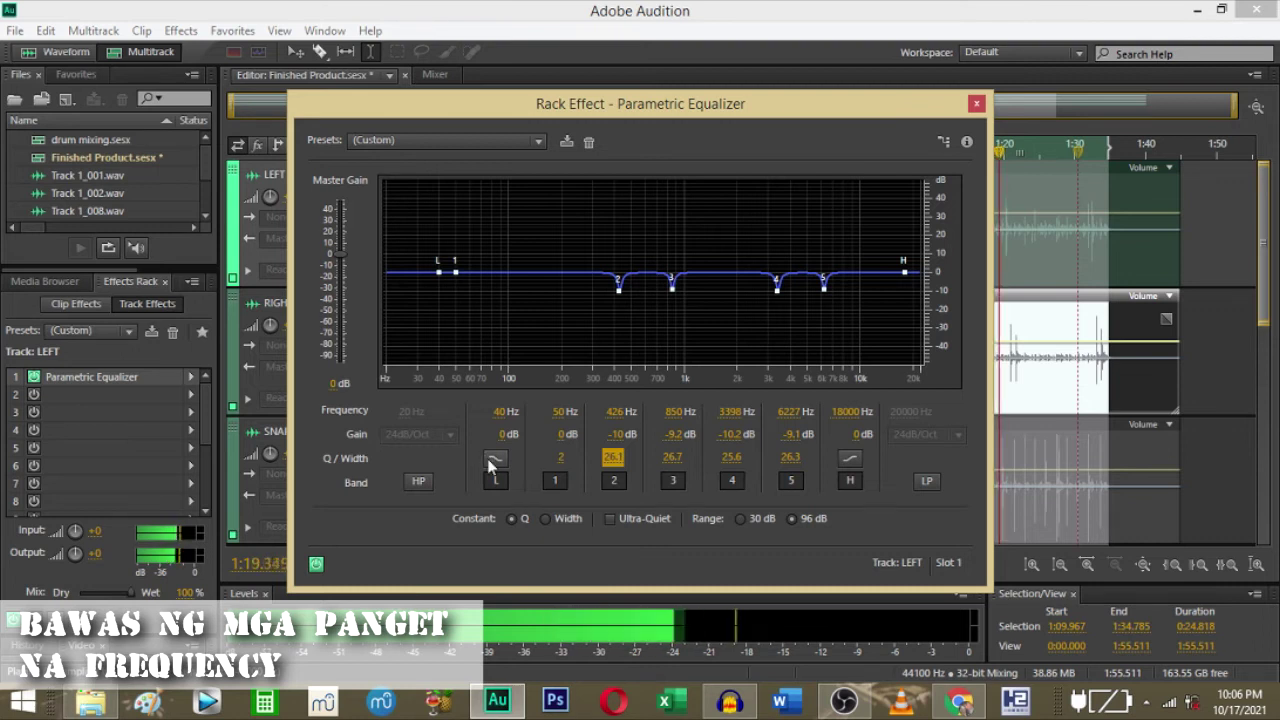
key("Escape")
Unsolo LEFT to hear it briefly in the full mix, then solo it again and restart playback.
left_click(380, 176)
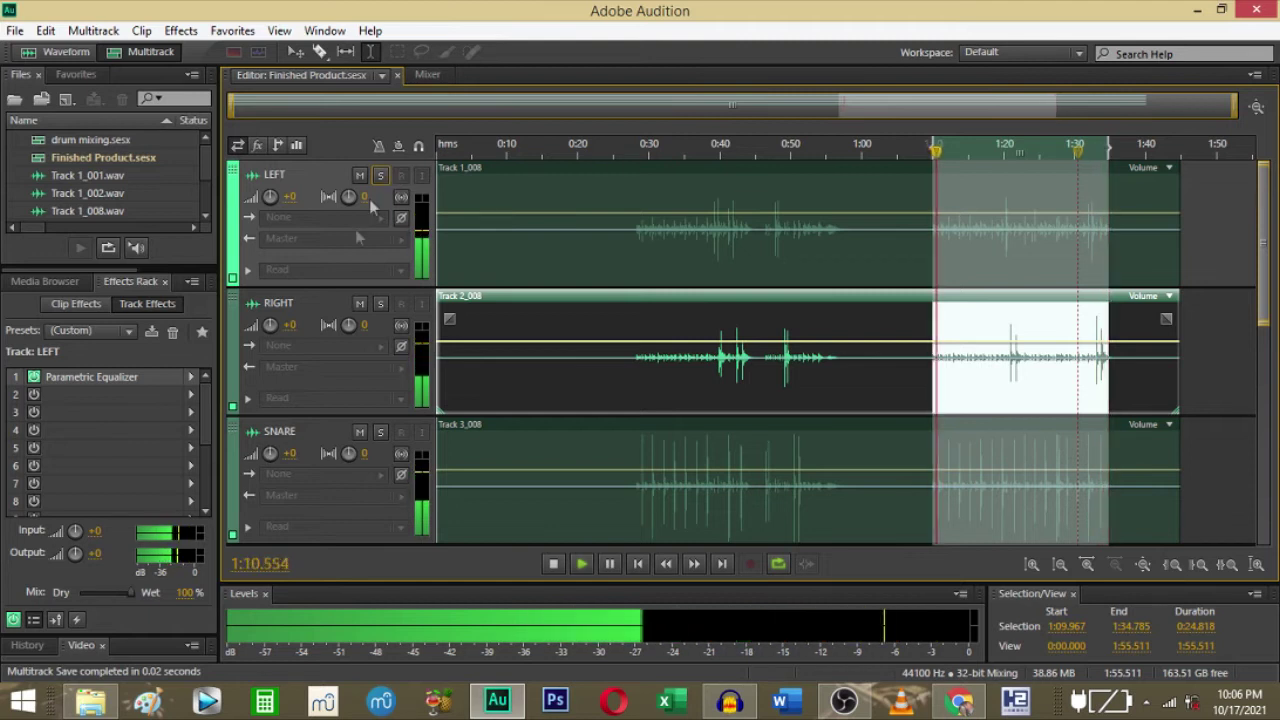
key("space")
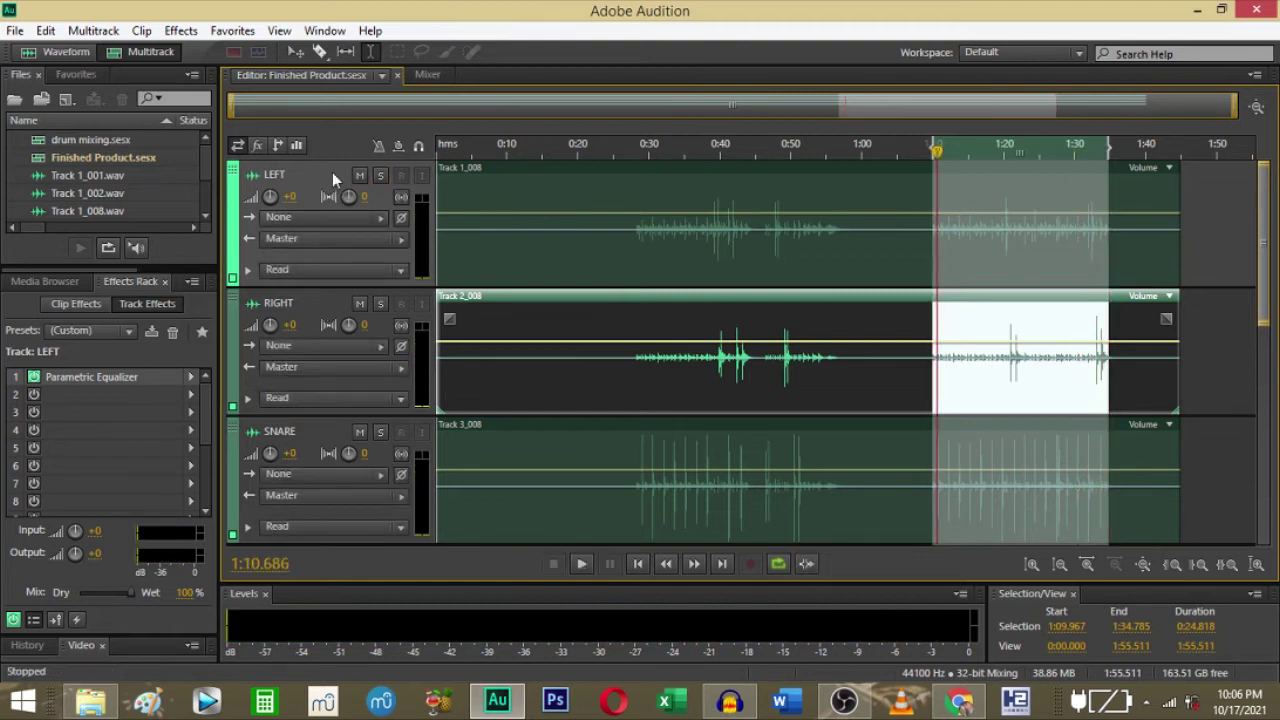
left_click(380, 176)
key("space")
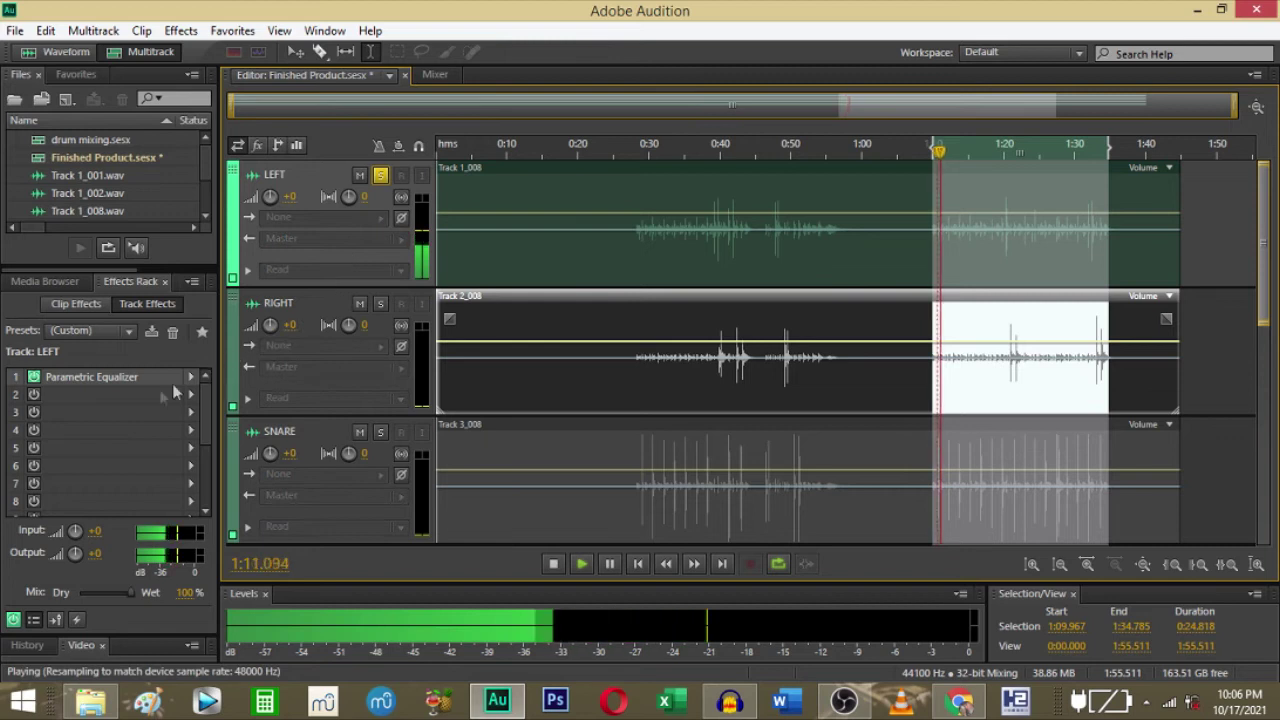
Add the Tokyo Dawn Labs TDR Nova VST to the second effect slot of the LEFT track.
left_click(191, 395)
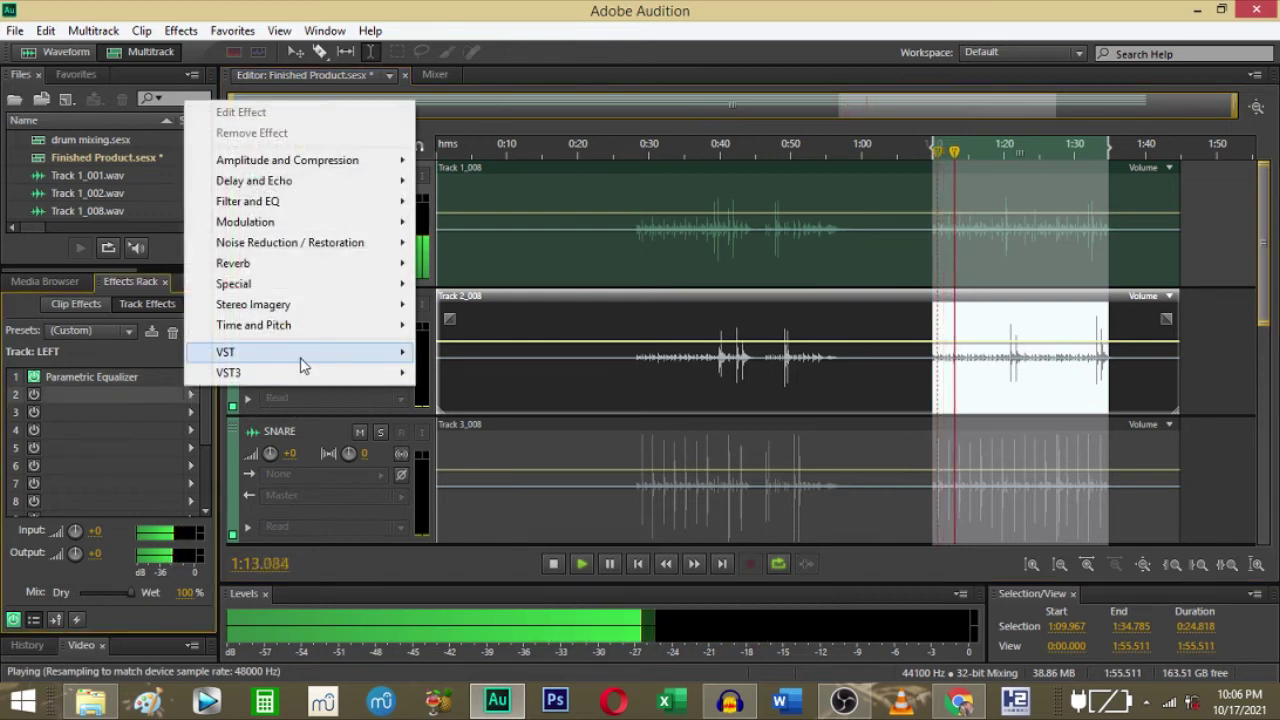
mouse_move(391, 354)
mouse_move(491, 371)
mouse_move(640, 373)
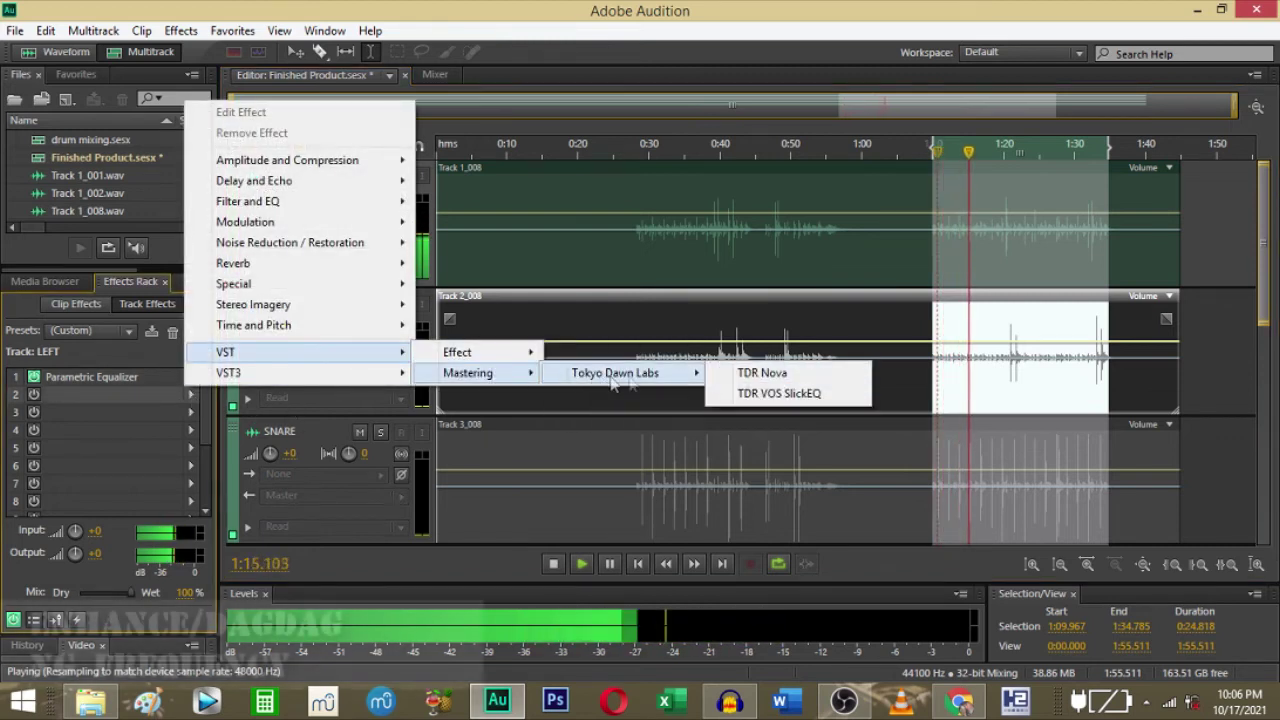
left_click(772, 372)
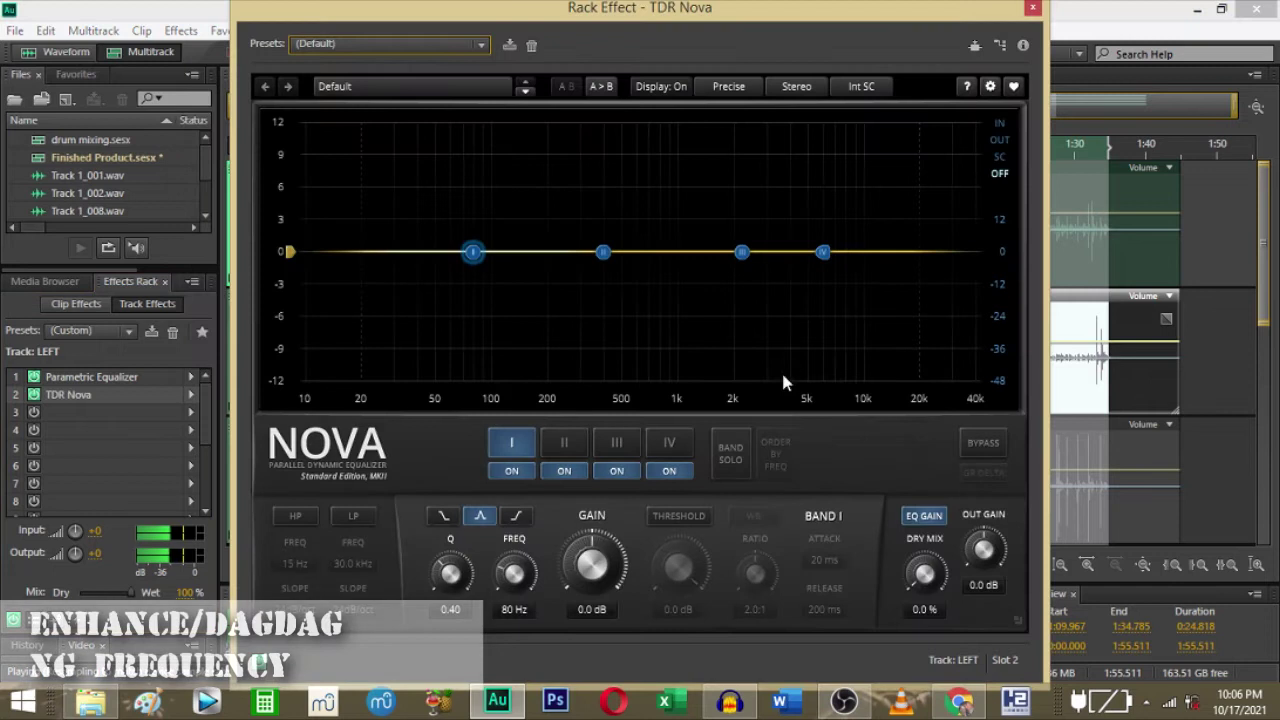
Show the input spectrum in Nova and enable the high-pass filter at 37 Hz.
left_click(999, 124)
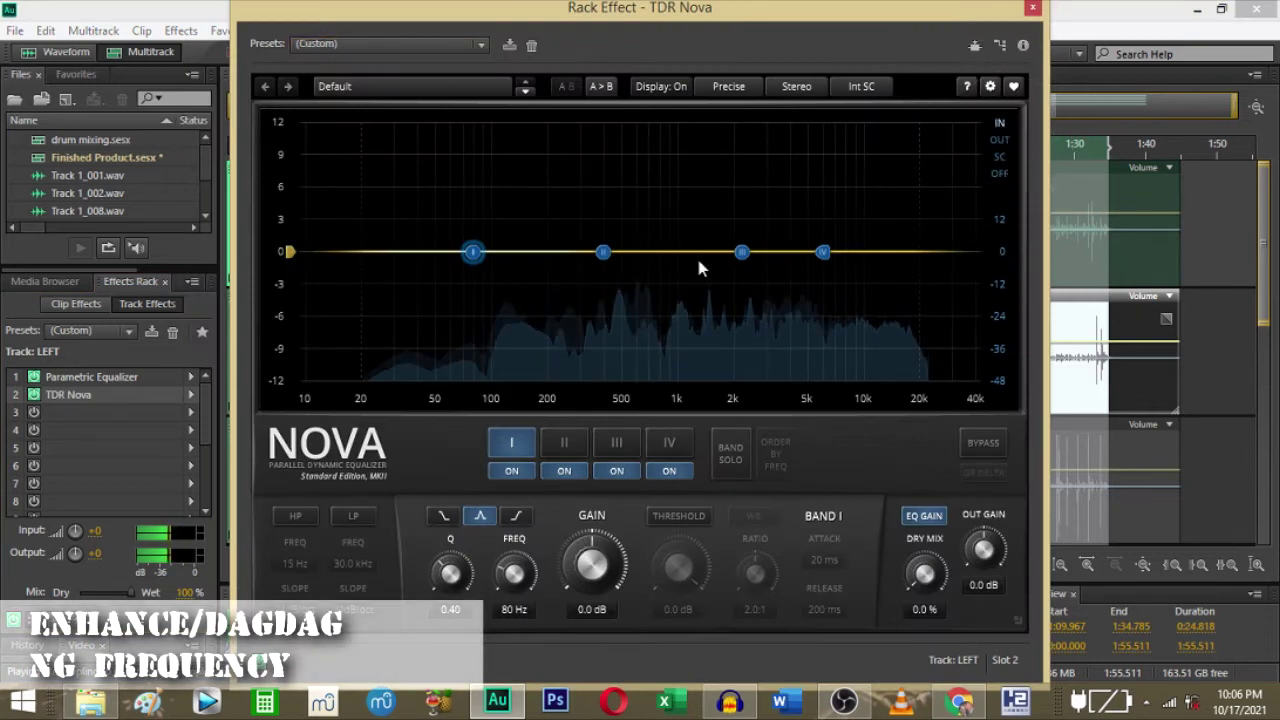
left_click(296, 515)
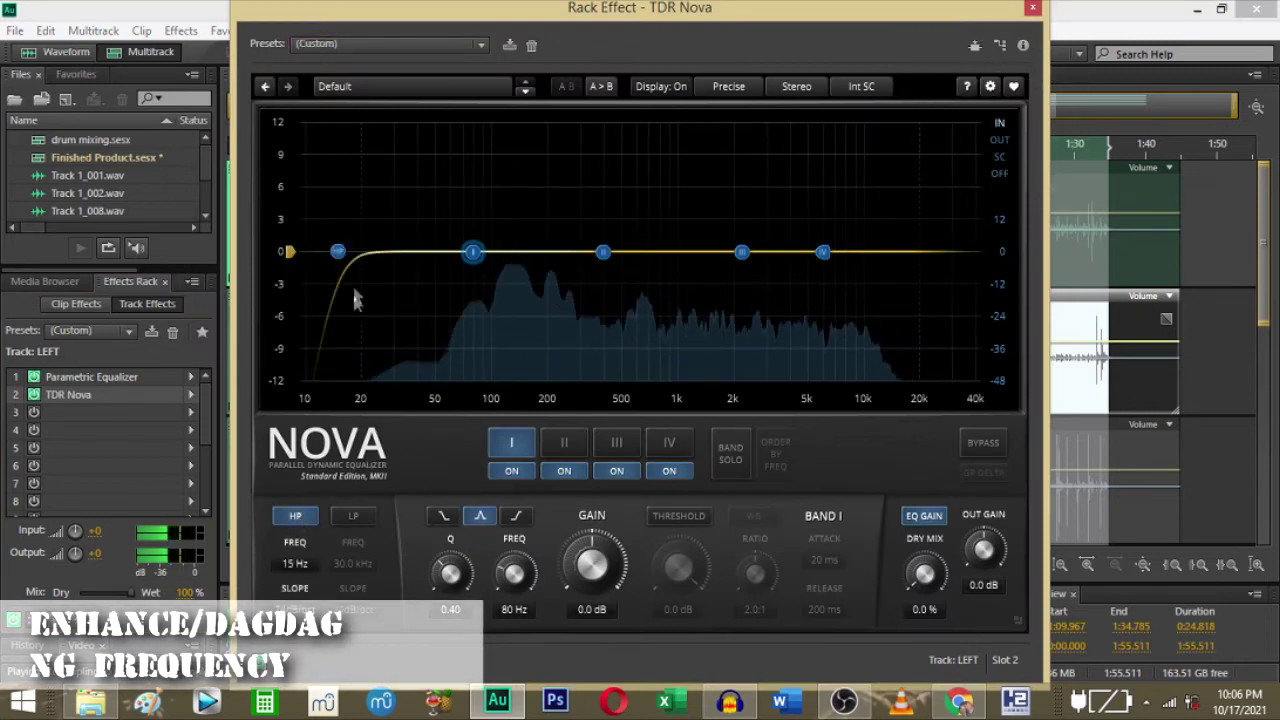
left_click_drag(342, 258, 417, 268)
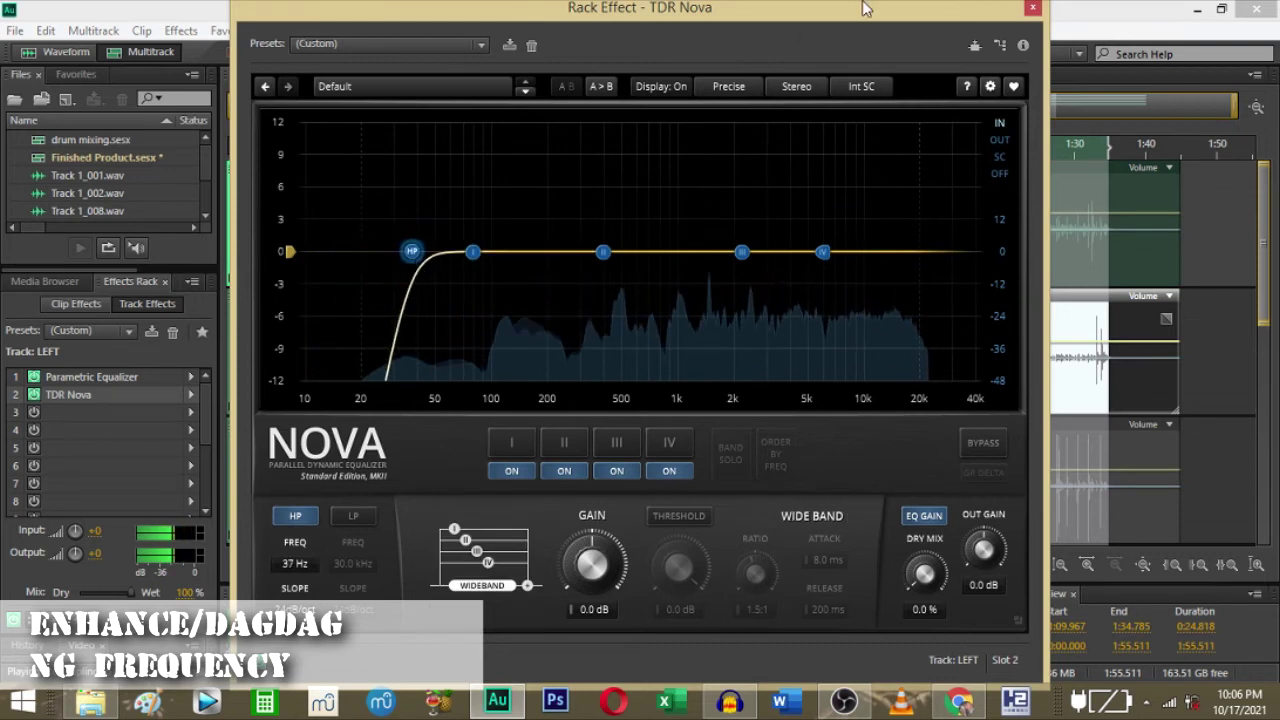
Move the Nova window aside and select the LEFT clip from about 1:27.920 to 1:35.049 for looped playback.
left_click_drag(866, 18, 758, 25)
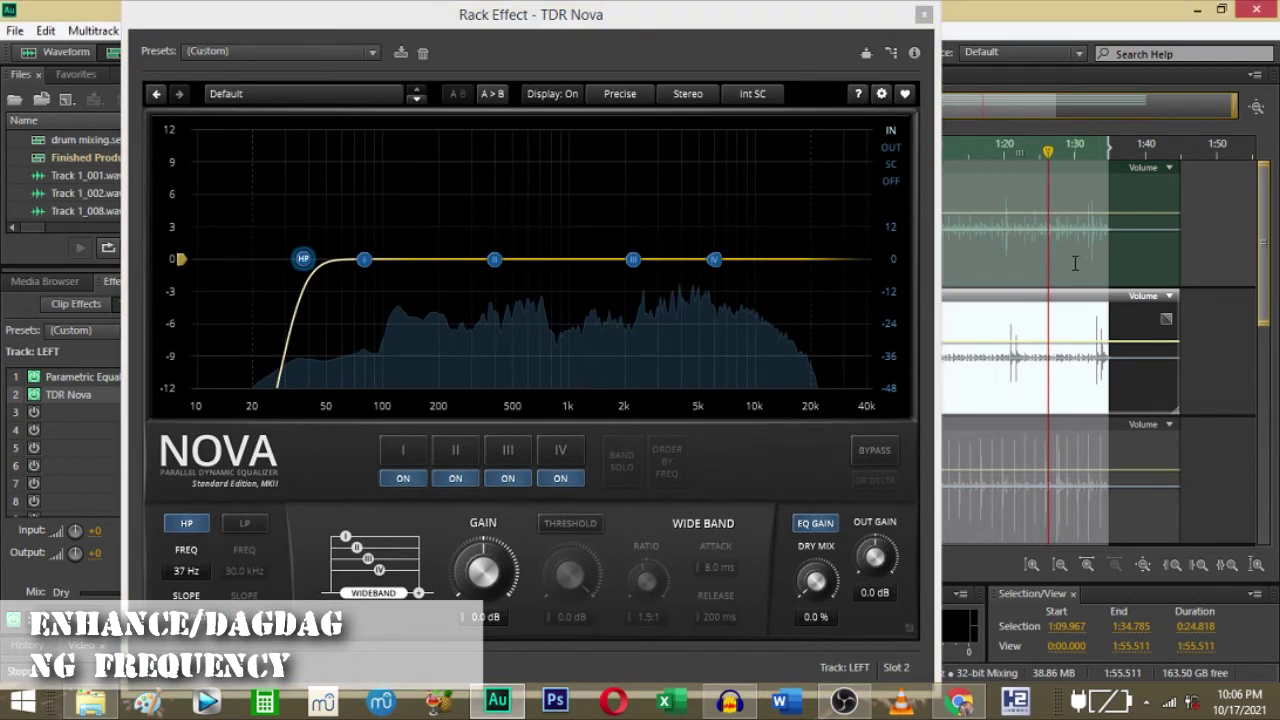
left_click_drag(1075, 255, 1106, 257)
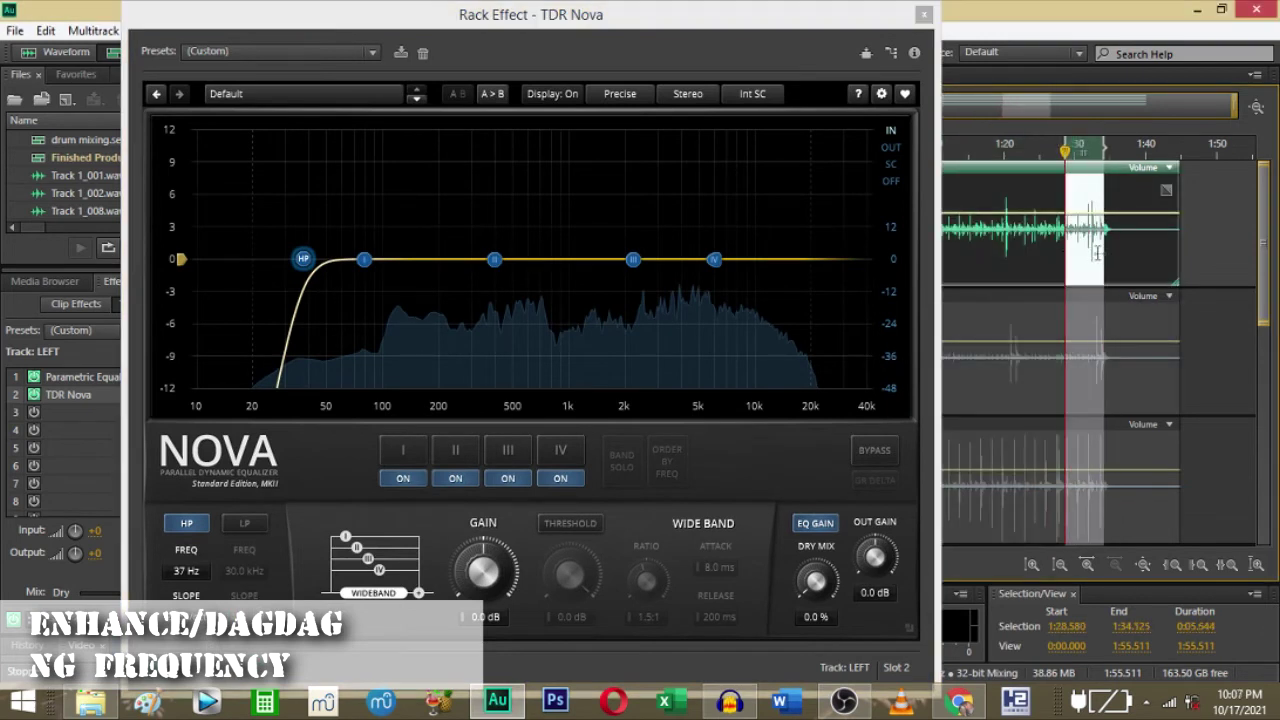
left_click(1050, 268)
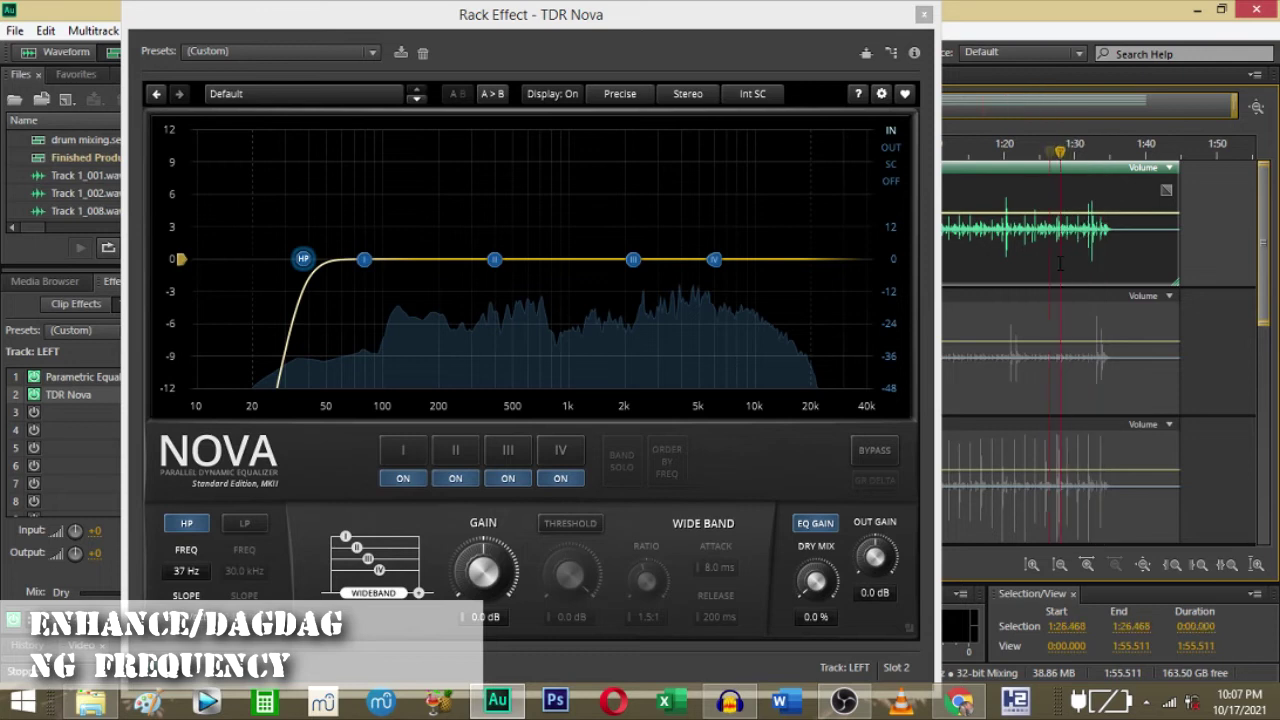
left_click_drag(1060, 263, 1108, 263)
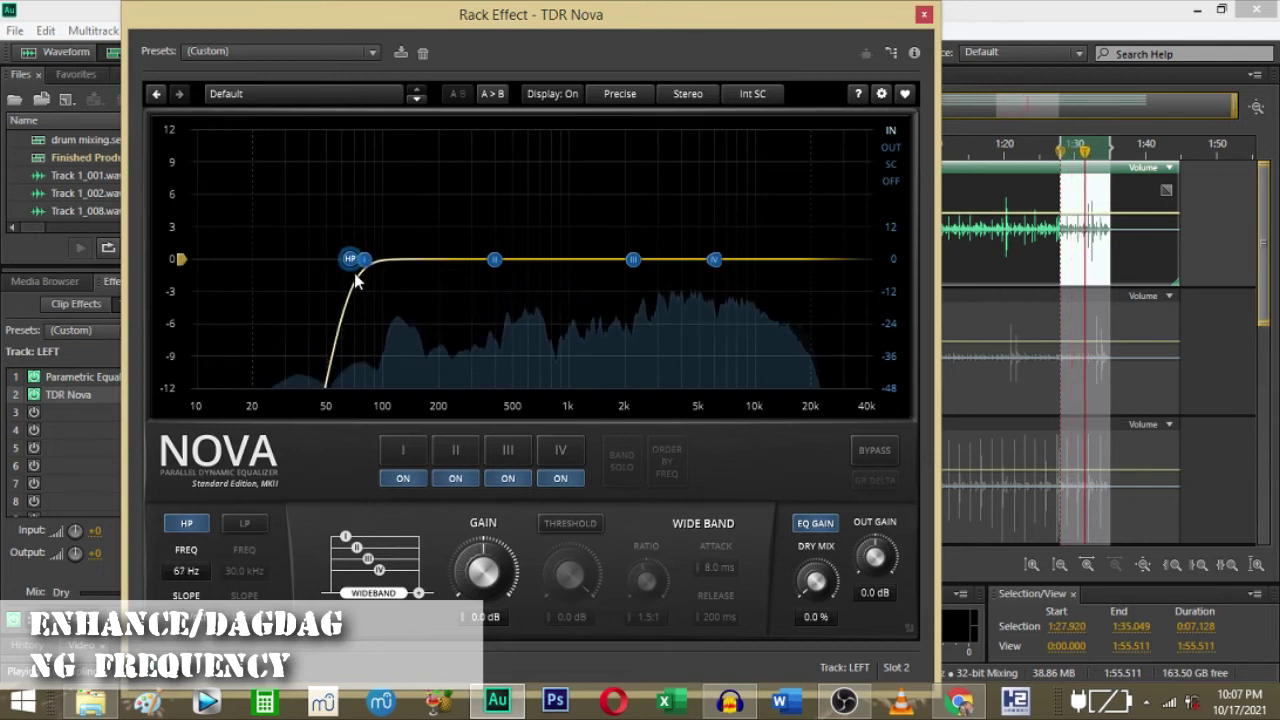
Set Nova's high-pass filter frequency to 70 Hz and place band I at 121 Hz.
mouse_move(355, 276)
left_mouse_down()
mouse_move(397, 269)
mouse_move(360, 264)
mouse_move(403, 265)
mouse_move(352, 263)
left_mouse_up()
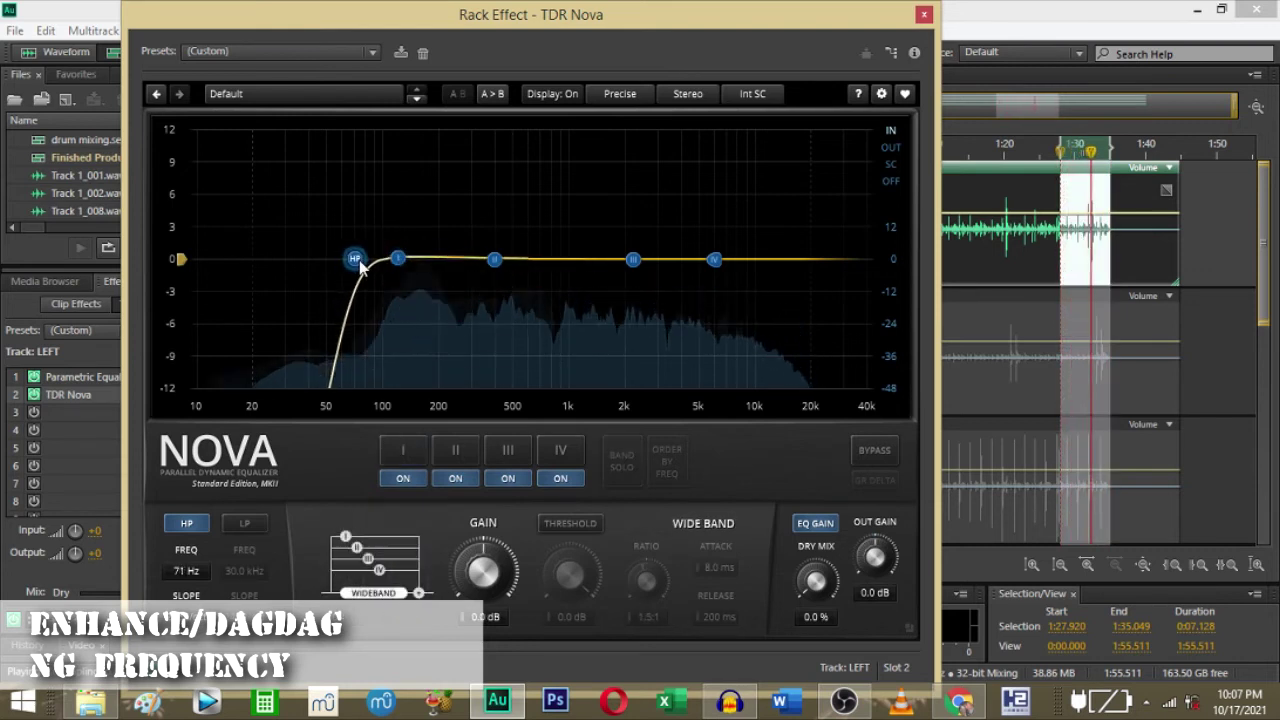
left_click_drag(359, 260, 356, 287)
Solo band I, adjust its Q, and boost its gain to 2.4 dB at 121 Hz.
left_click(403, 450)
left_click(628, 460)
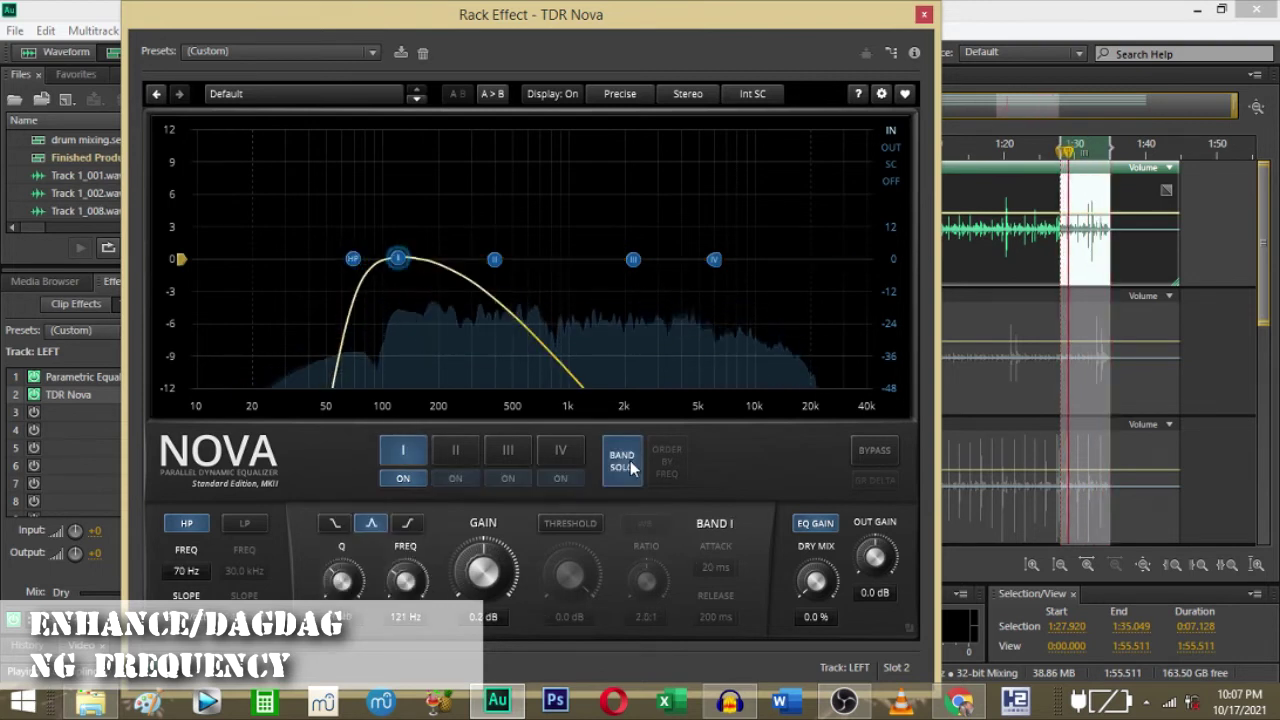
left_click_drag(348, 588, 348, 574)
left_click_drag(522, 590, 522, 572)
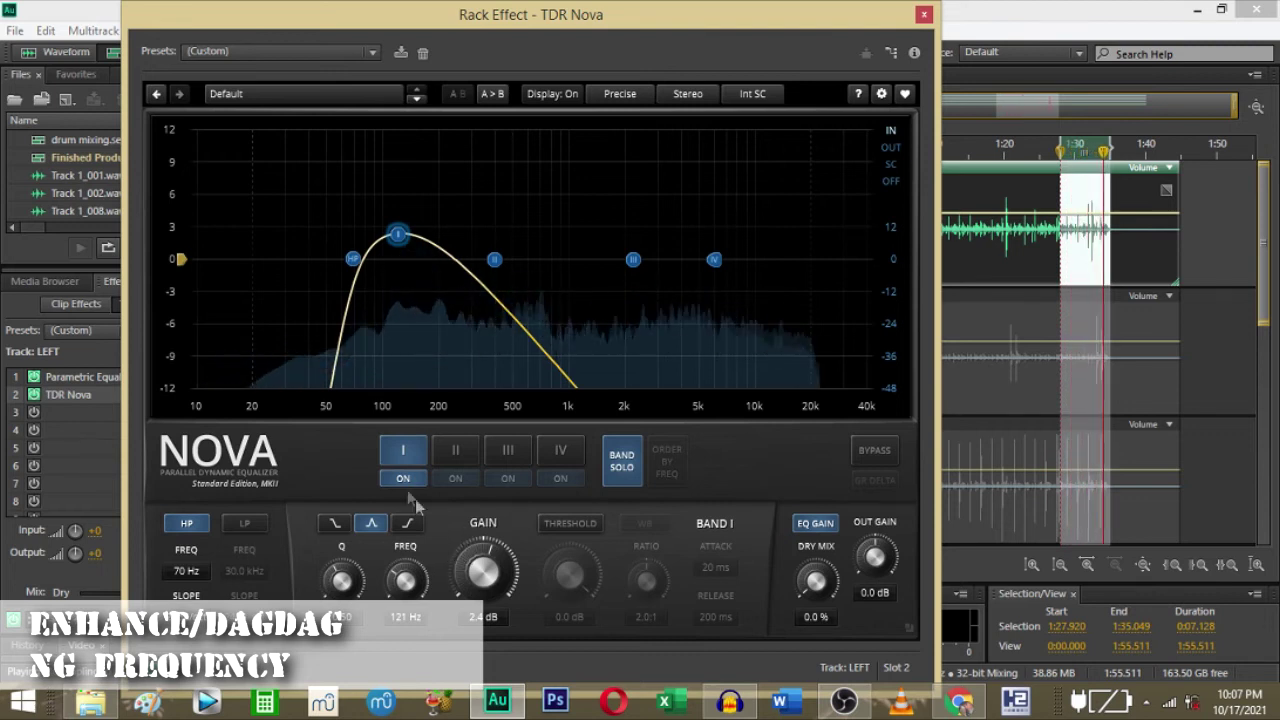
Listen to the full signal, and audition bands II and III in solo on the LEFT track.
left_click(621, 461)
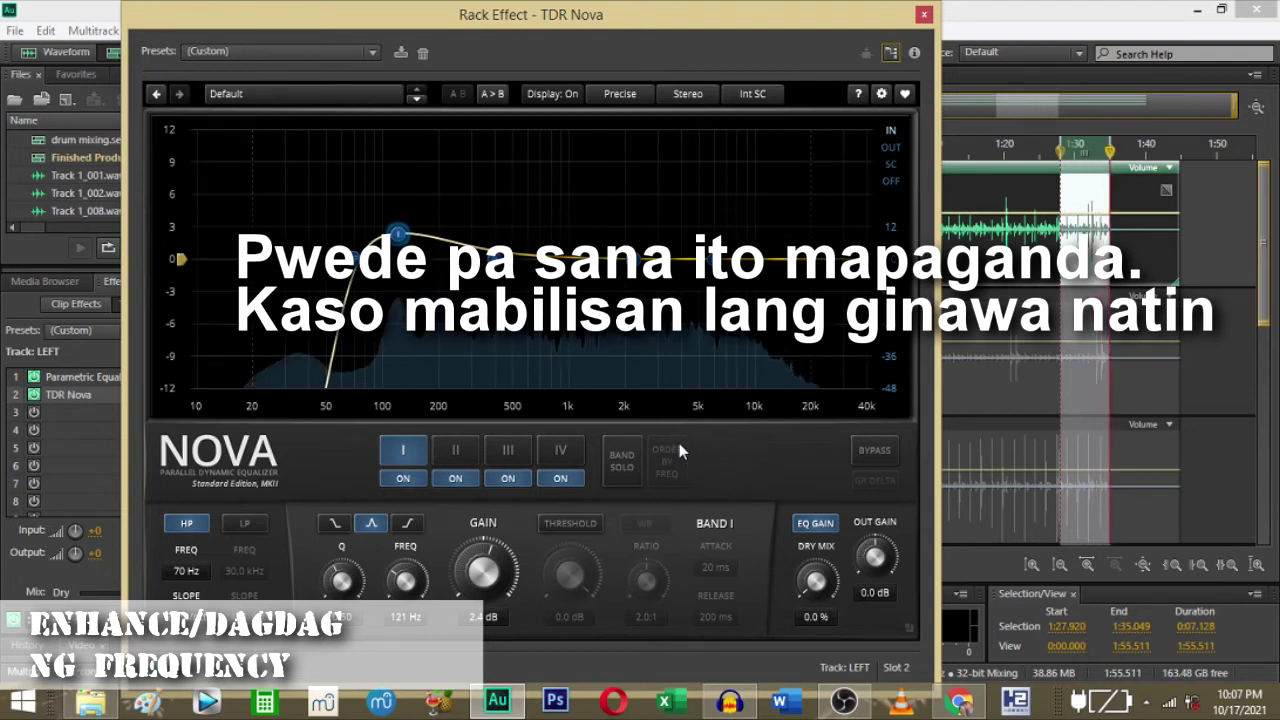
left_click(449, 452)
left_click(621, 462)
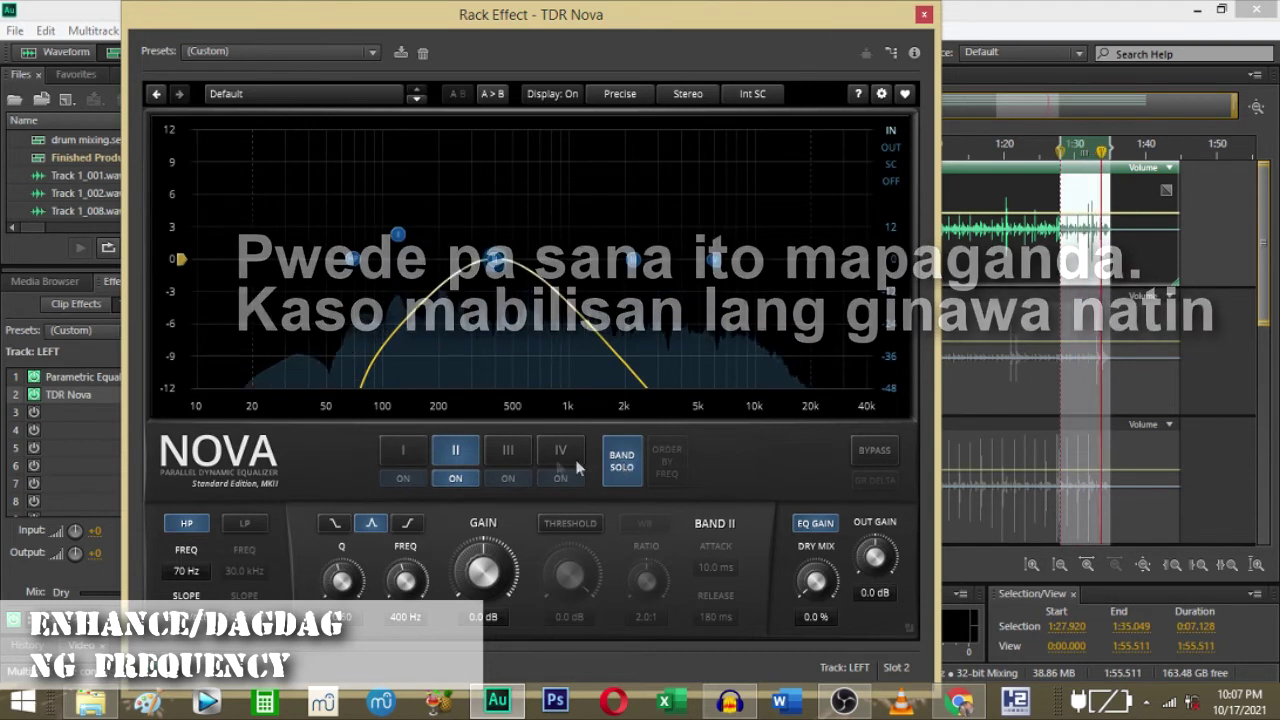
left_click(509, 454)
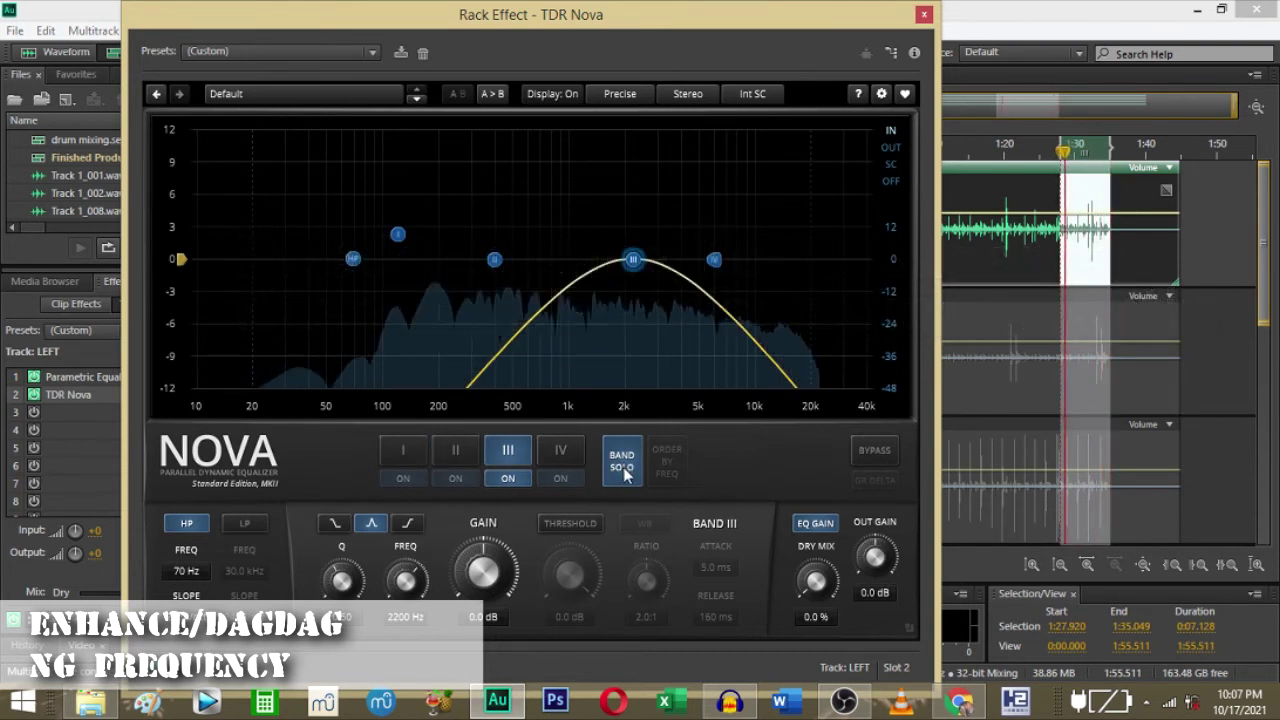
Set band IV's high shelf to 11.1 kHz with a 2.2 dB boost in solo, and turn band solo off.
left_click(558, 452)
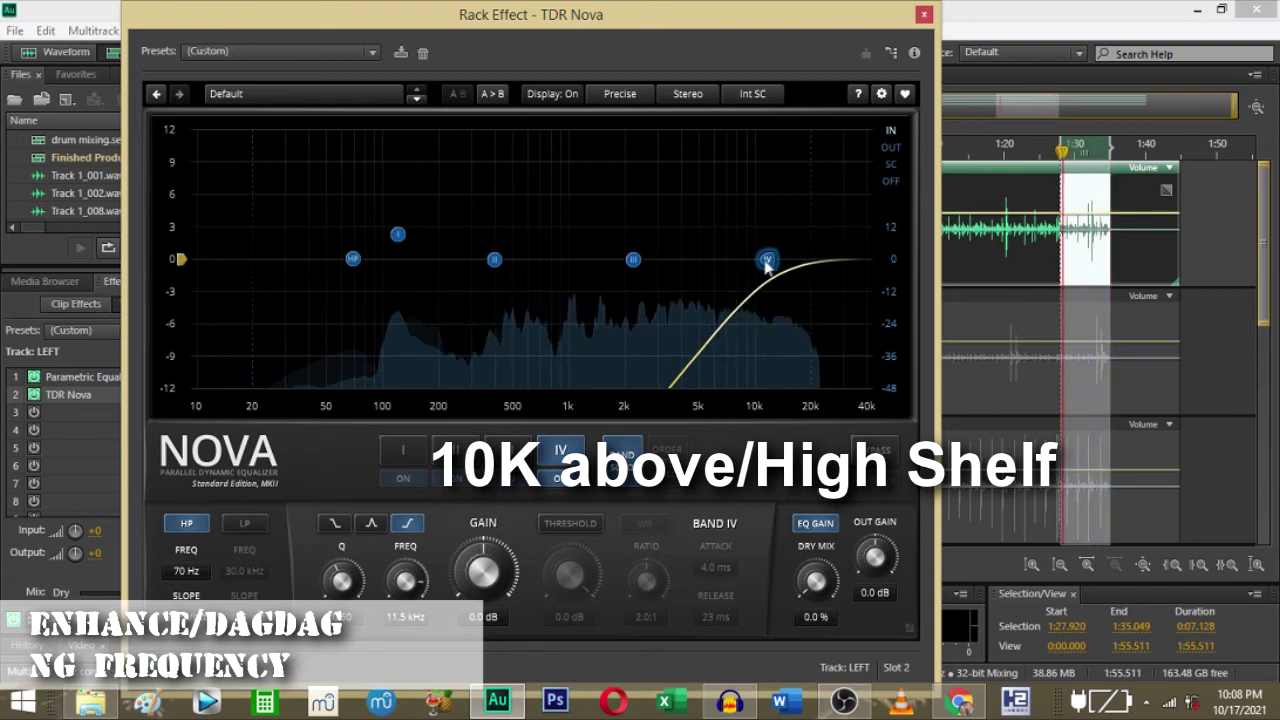
left_click_drag(765, 262, 763, 252)
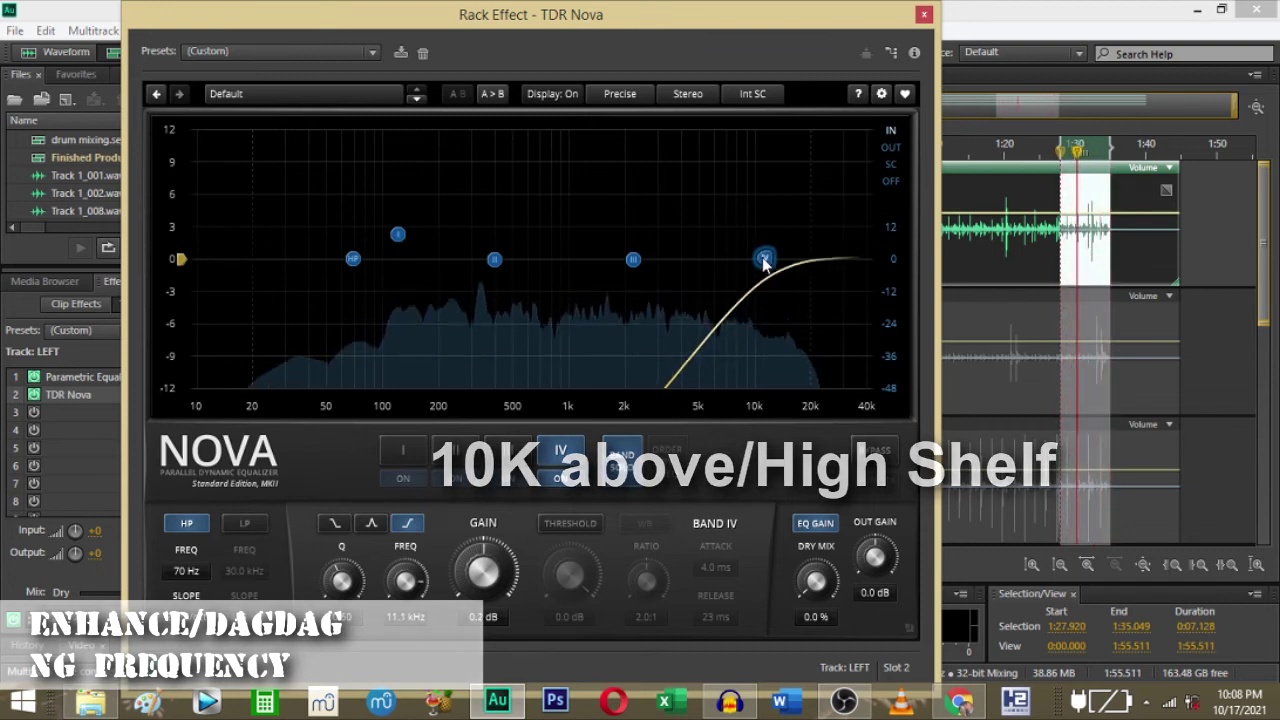
left_click_drag(472, 580, 472, 562)
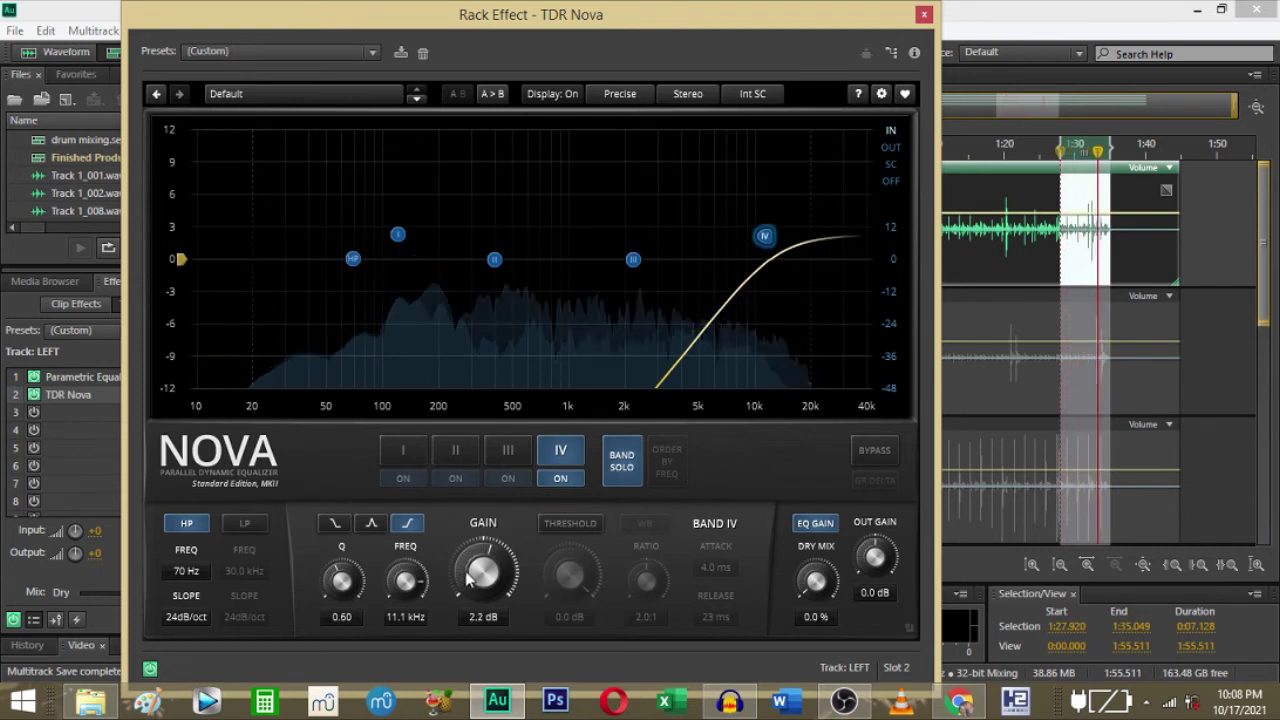
left_click(620, 460)
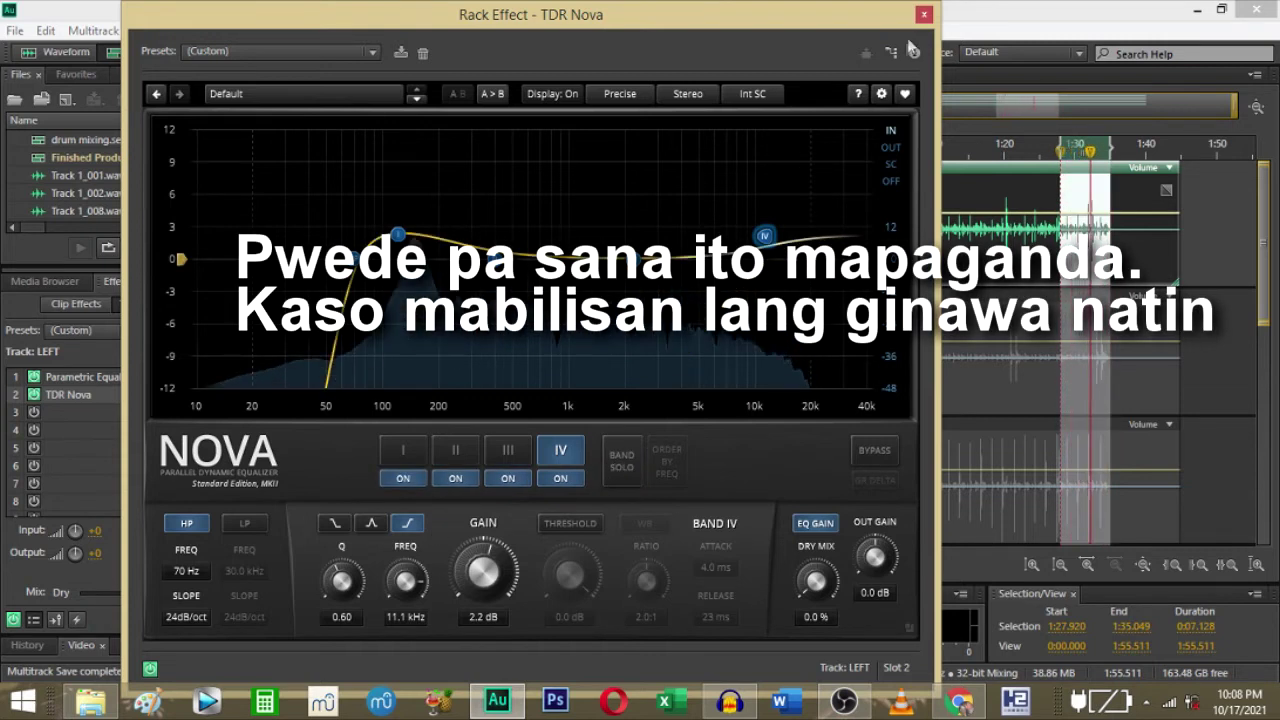
Close the Nova window, unsolo the LEFT track, and save the session.
left_click(924, 14)
left_click(380, 175)
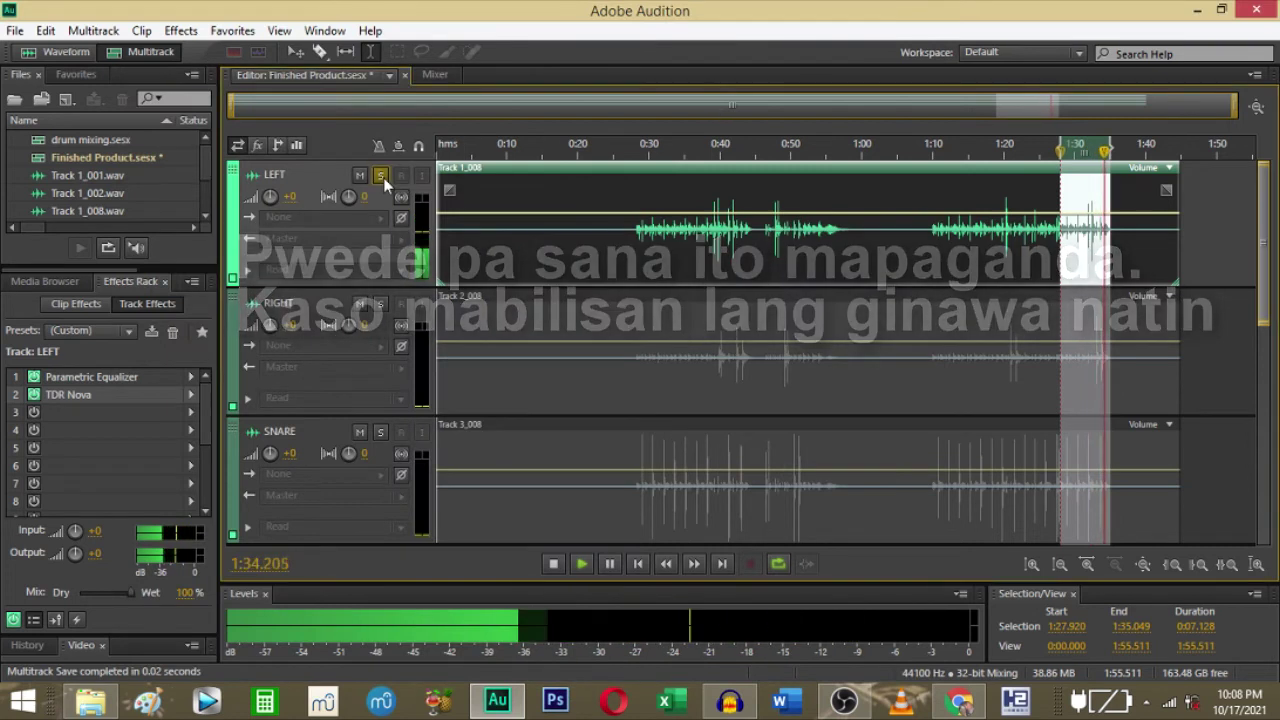
key("ctrl+s")
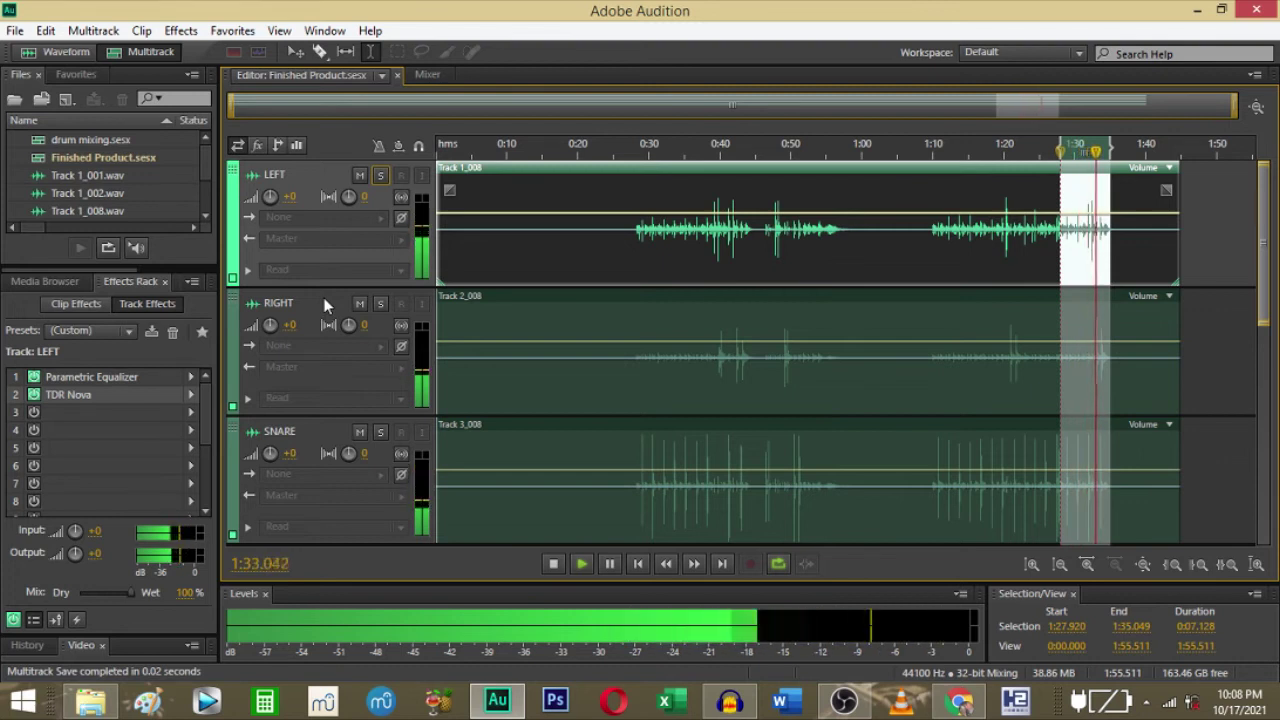
Select the RIGHT track and solo it for playback.
left_click(326, 297)
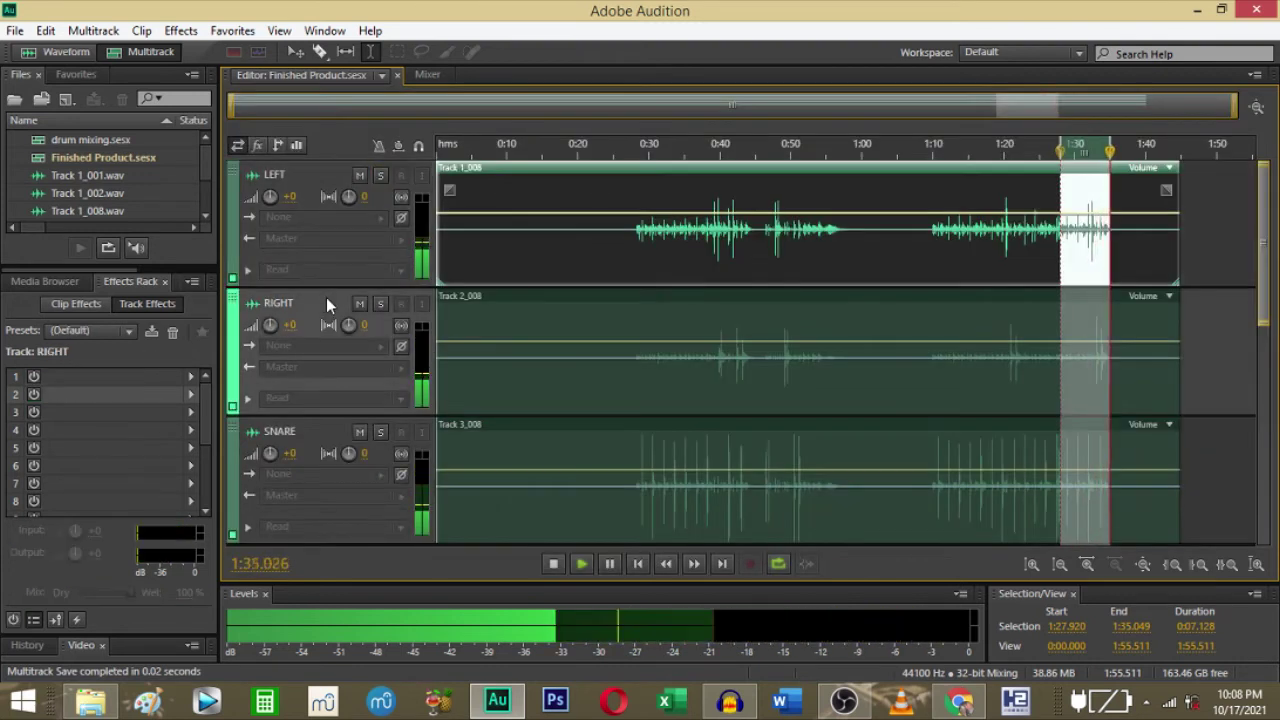
left_click(167, 378)
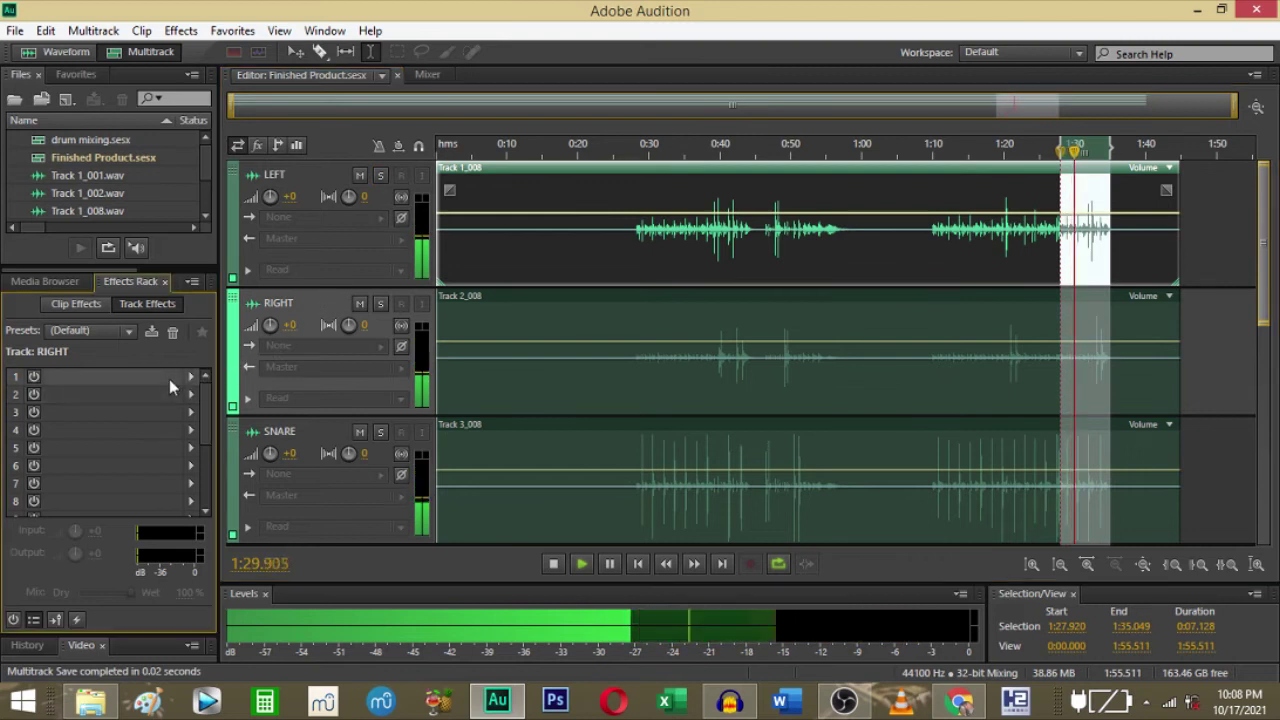
left_click(190, 376)
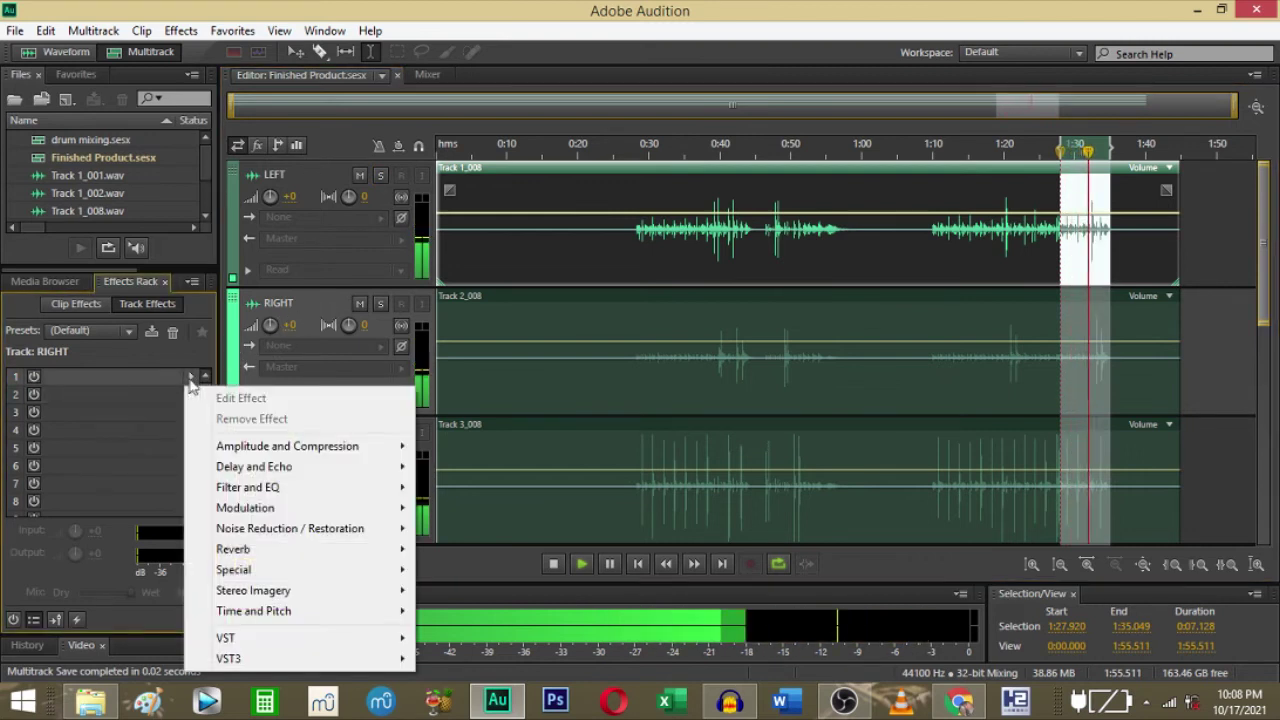
left_click(381, 303)
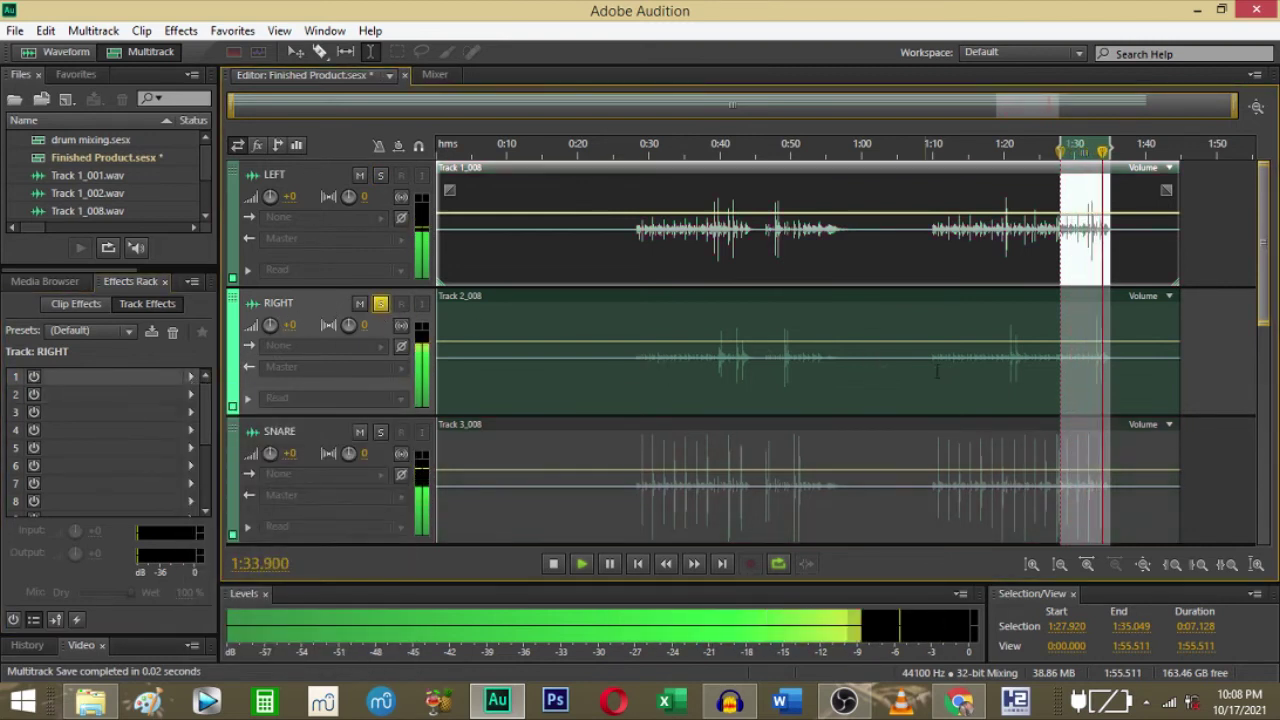
key("space")
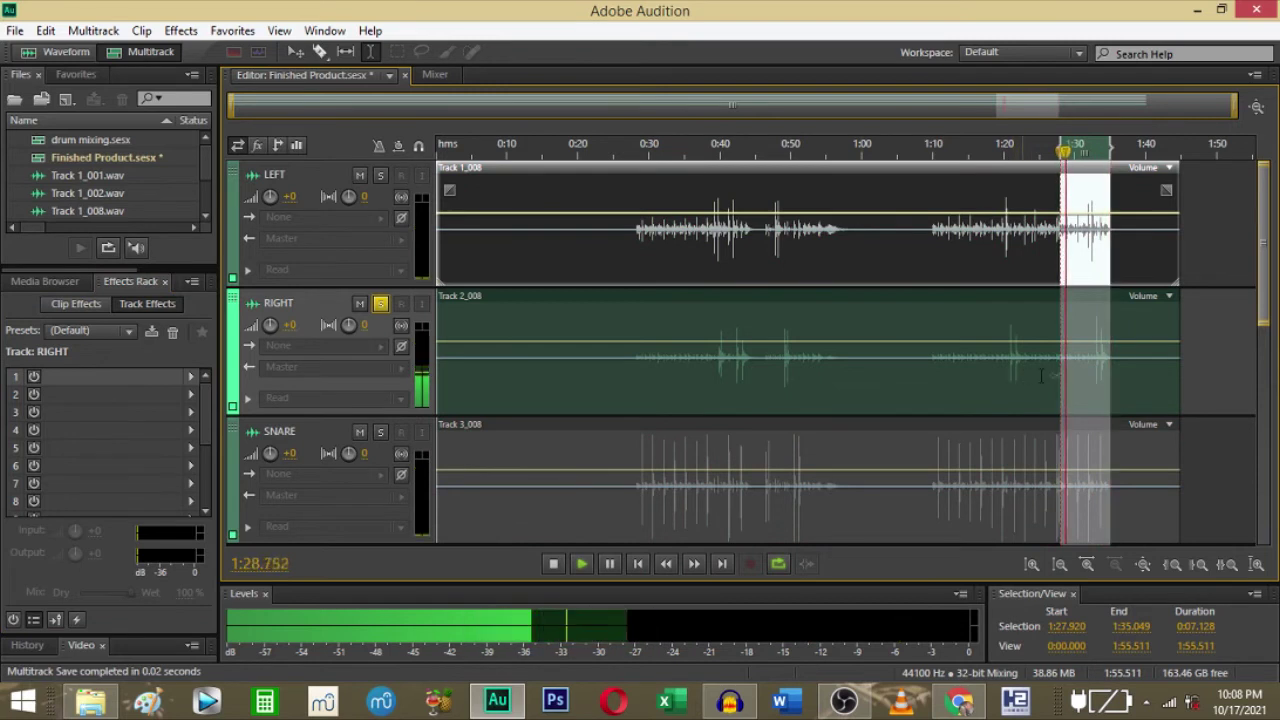
Select the RIGHT clip's final hits from about 1:31.998 to 1:35.328 for looped playback.
left_click(1085, 376)
scroll(1117, 385, "up", 3)
scroll(1117, 388, "up", 2)
left_click_drag(1022, 385, 1104, 383)
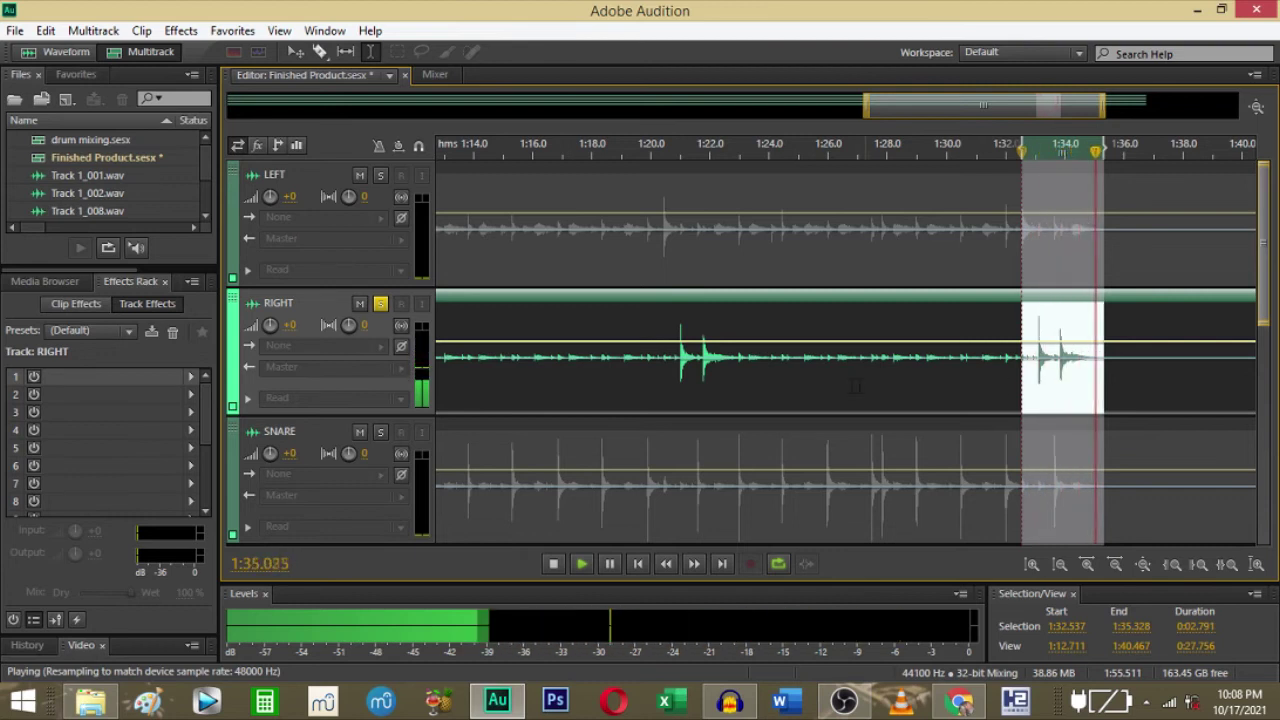
key("space")
left_click_drag(978, 385, 1095, 383)
key("space")
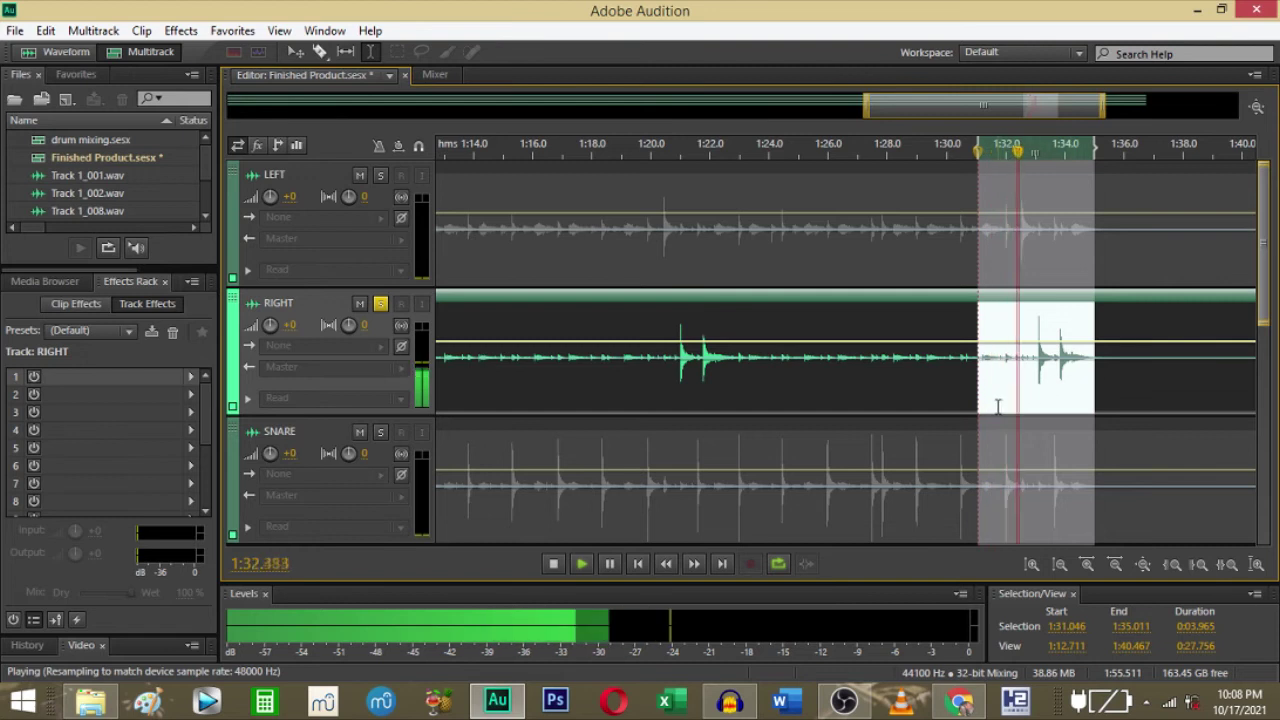
left_click_drag(1006, 380, 1104, 380)
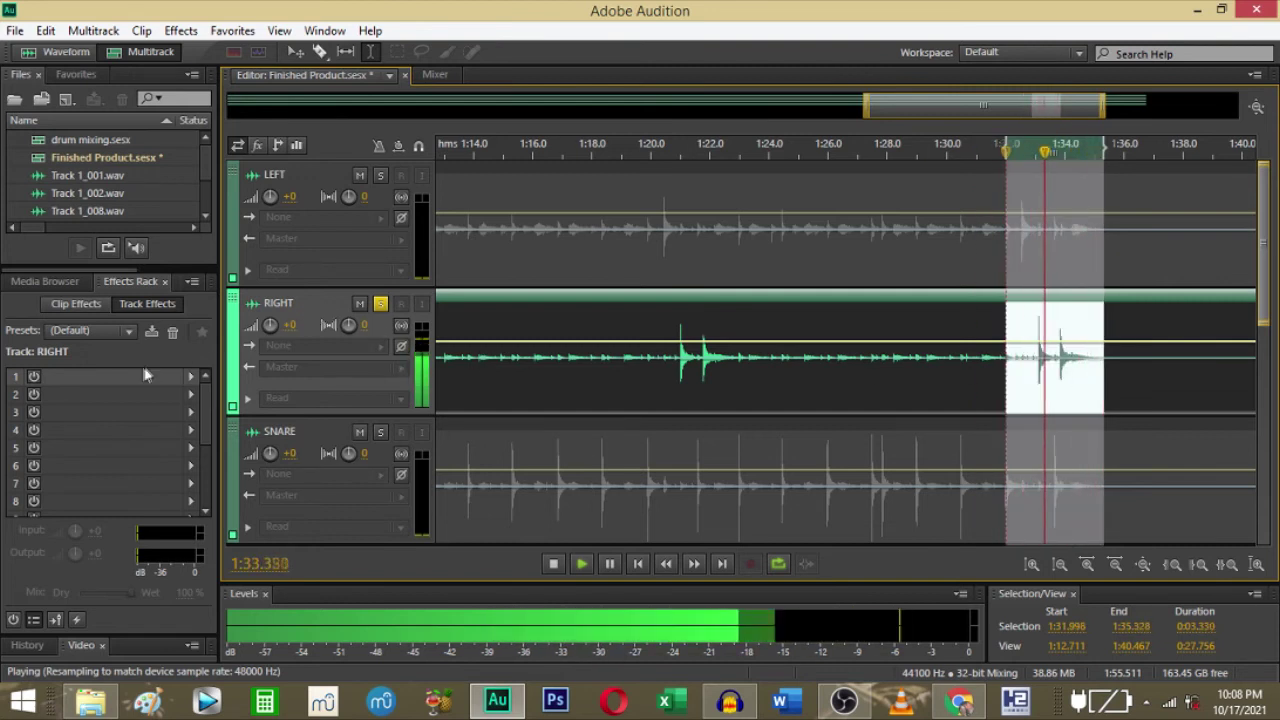
Insert the Tokyo Dawn Labs TDR Nova VST into the RIGHT track's first effect slot.
left_click(190, 376)
mouse_move(332, 450)
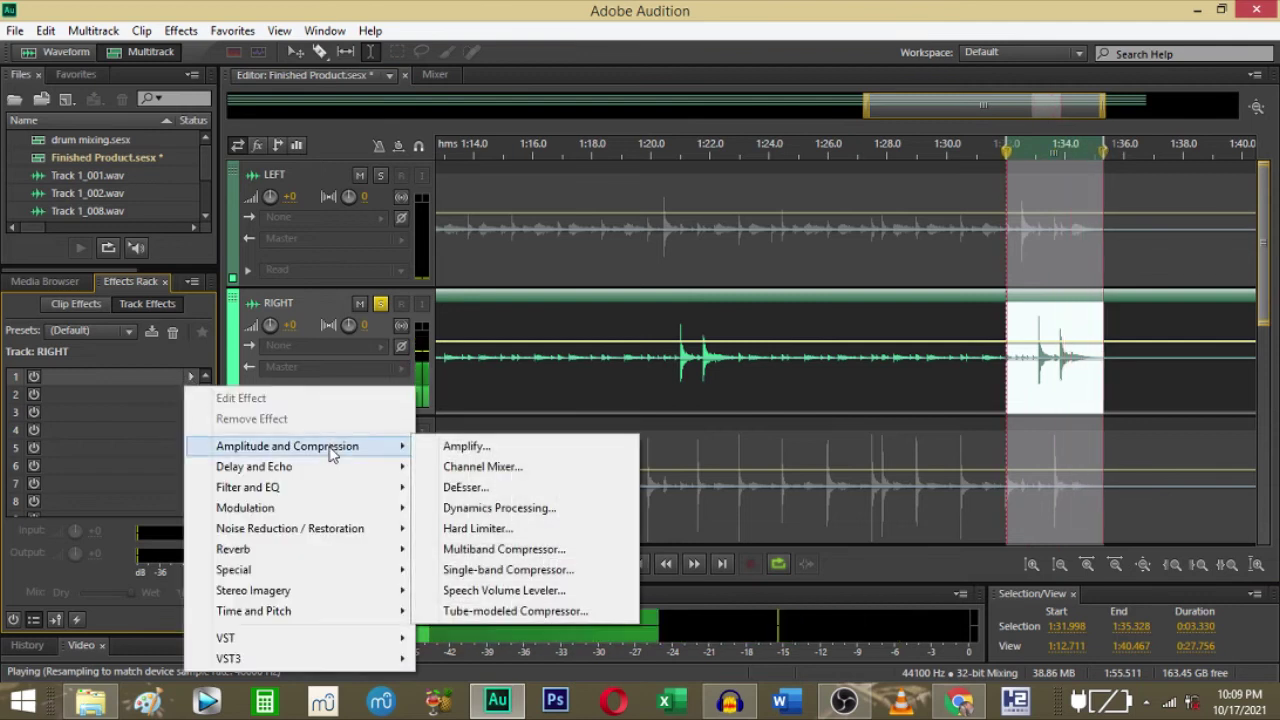
mouse_move(330, 500)
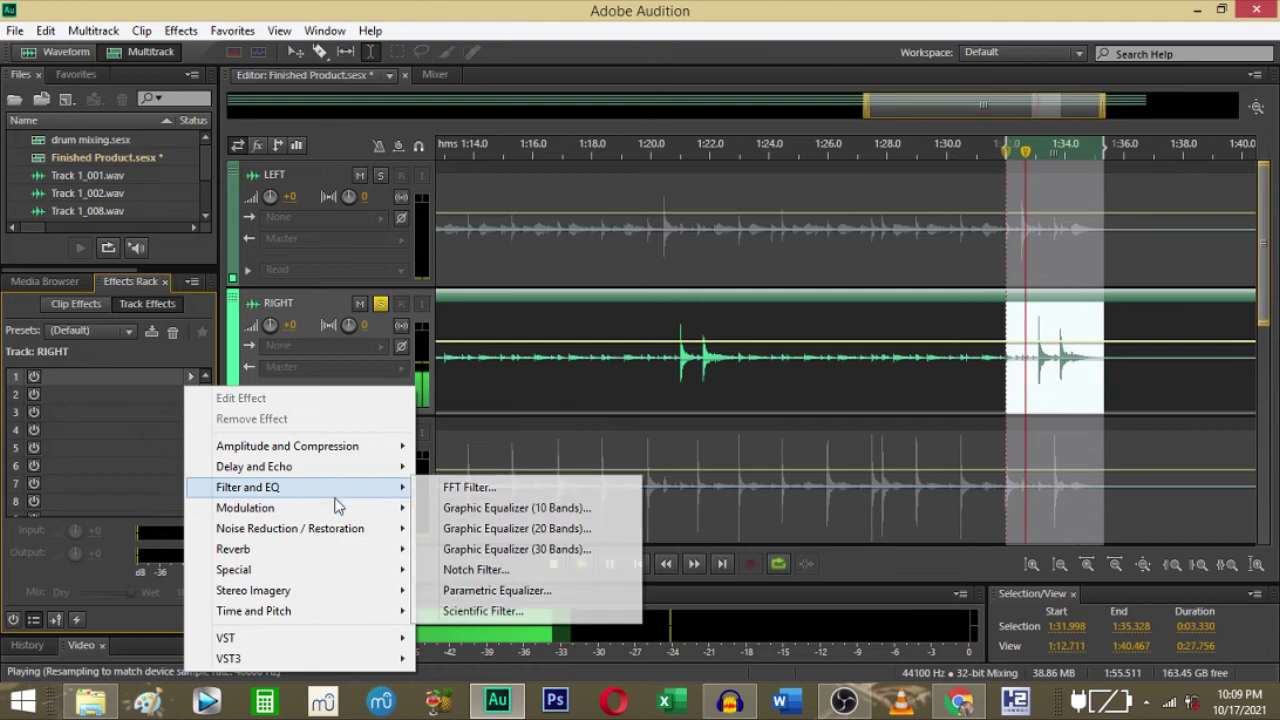
mouse_move(392, 642)
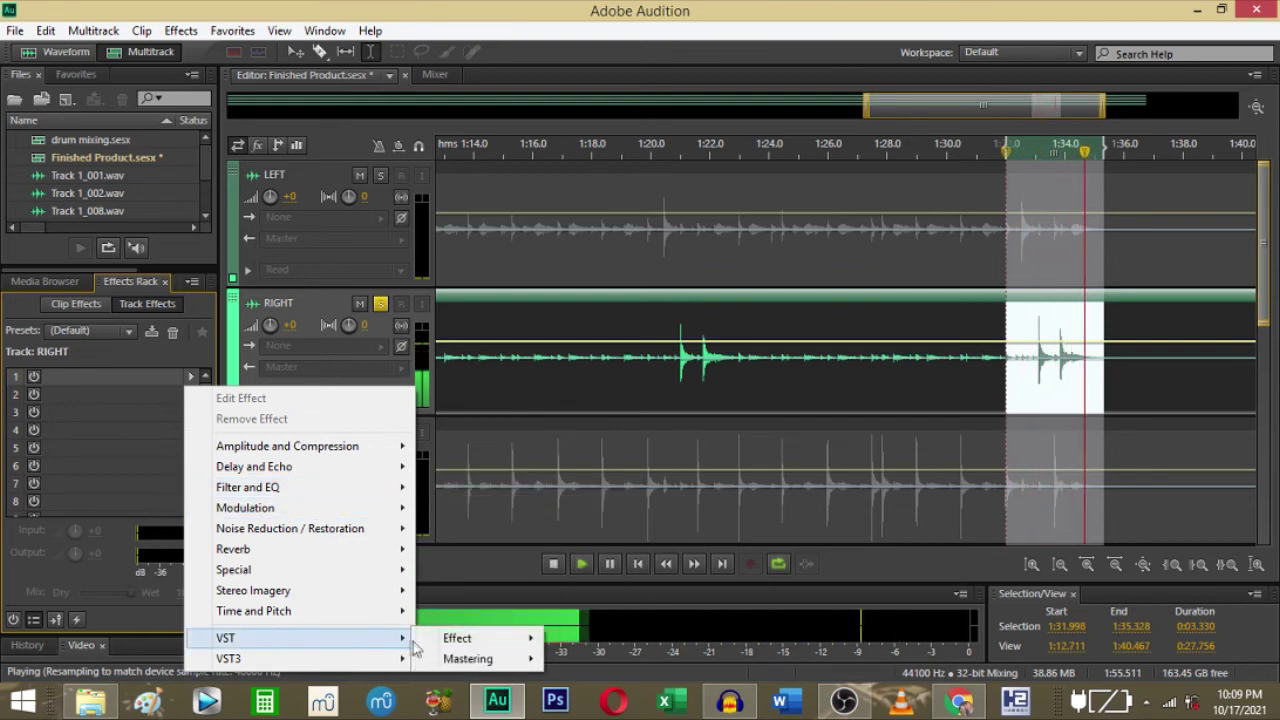
mouse_move(480, 658)
mouse_move(640, 660)
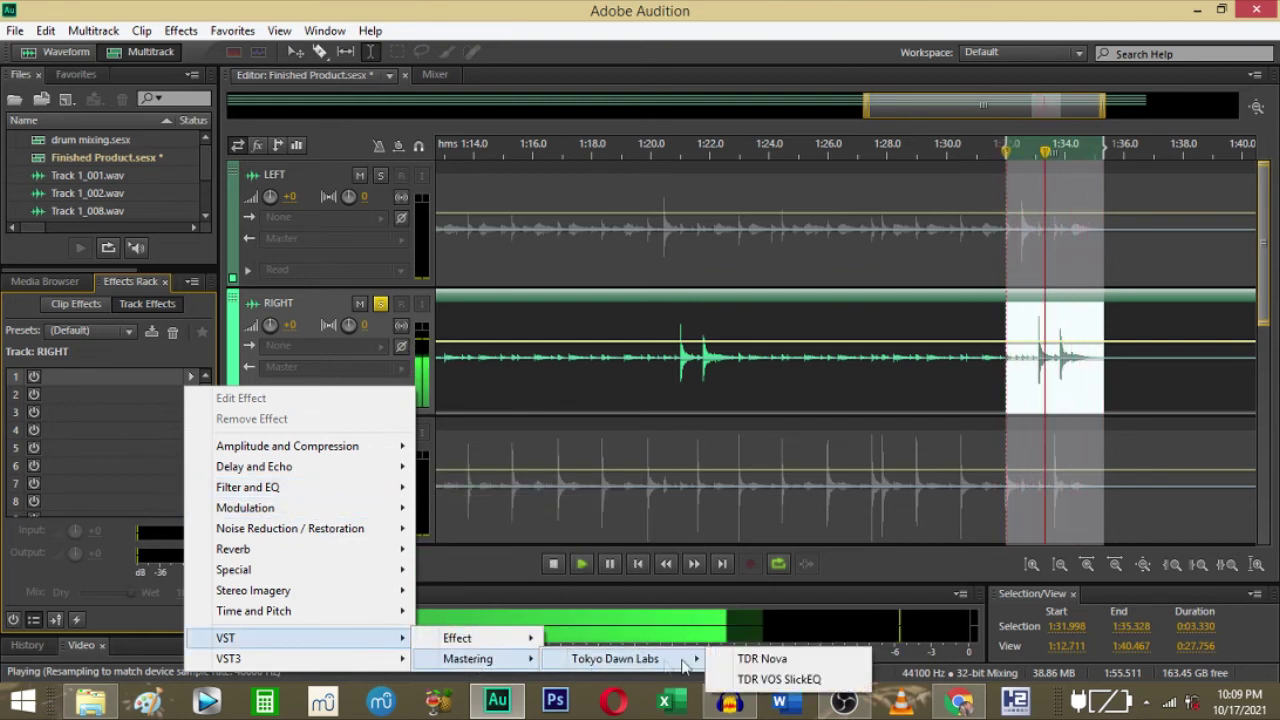
left_click(760, 658)
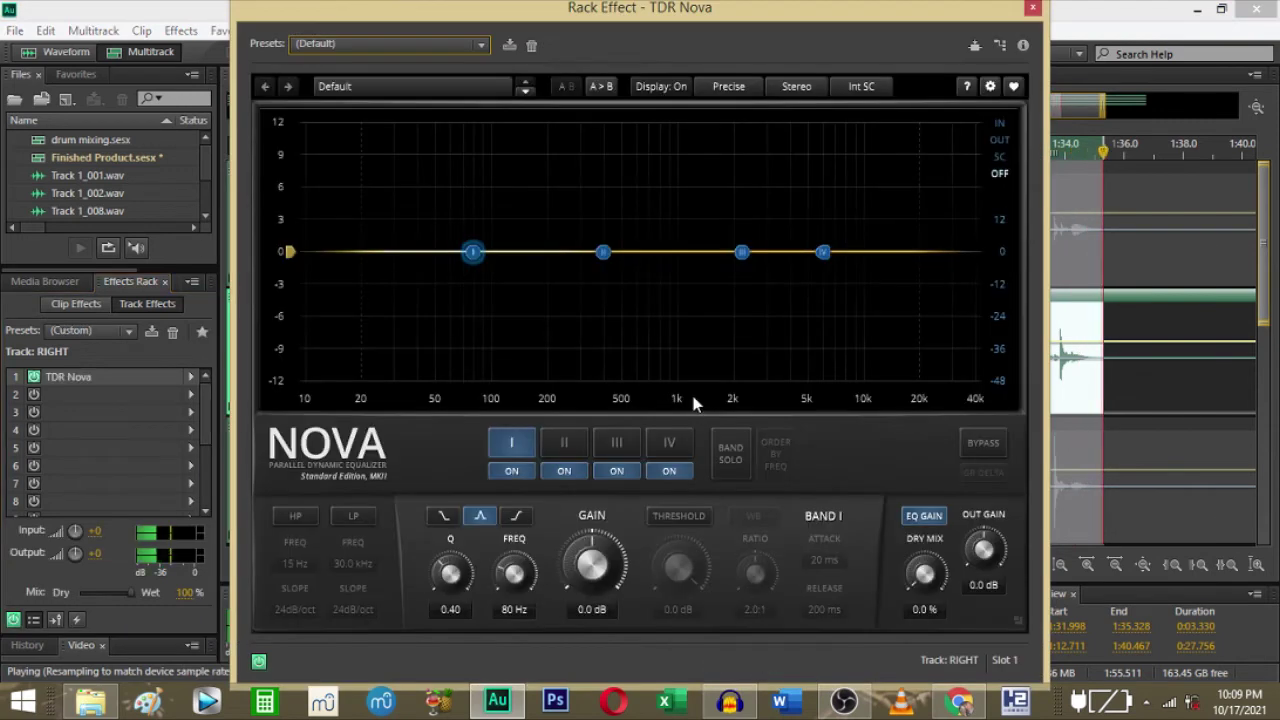
Show the input spectrum in Nova and enable the high-pass filter at 40 Hz.
left_click(1000, 123)
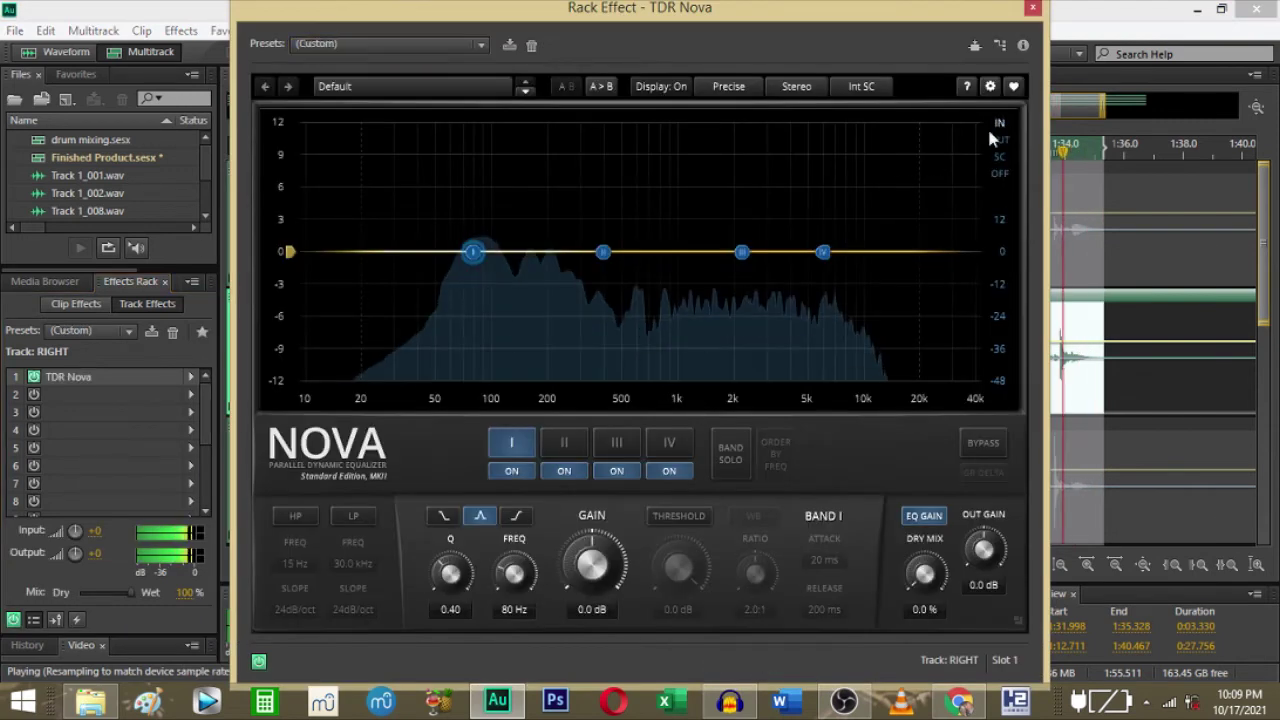
left_click(296, 514)
left_click_drag(337, 251, 421, 258)
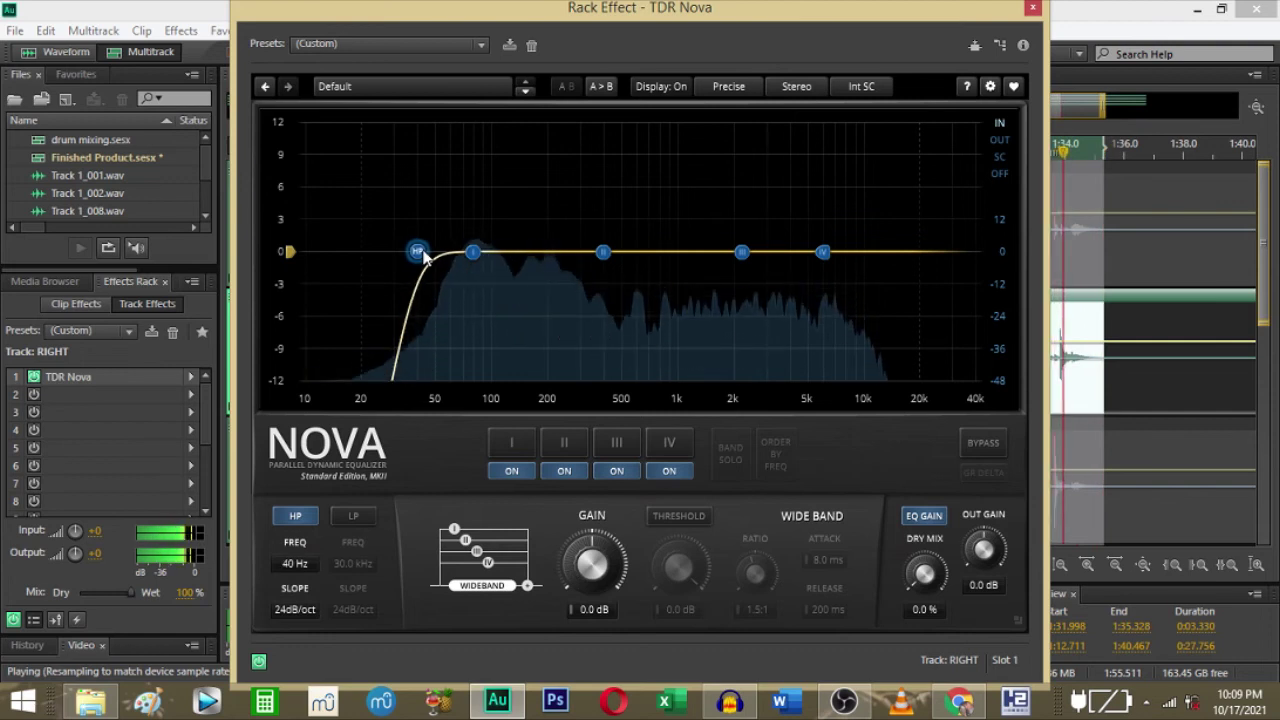
Check band I in solo, set its Q to 0.43, and boost it 2.2 dB at 80 Hz.
left_click(512, 444)
left_click(730, 452)
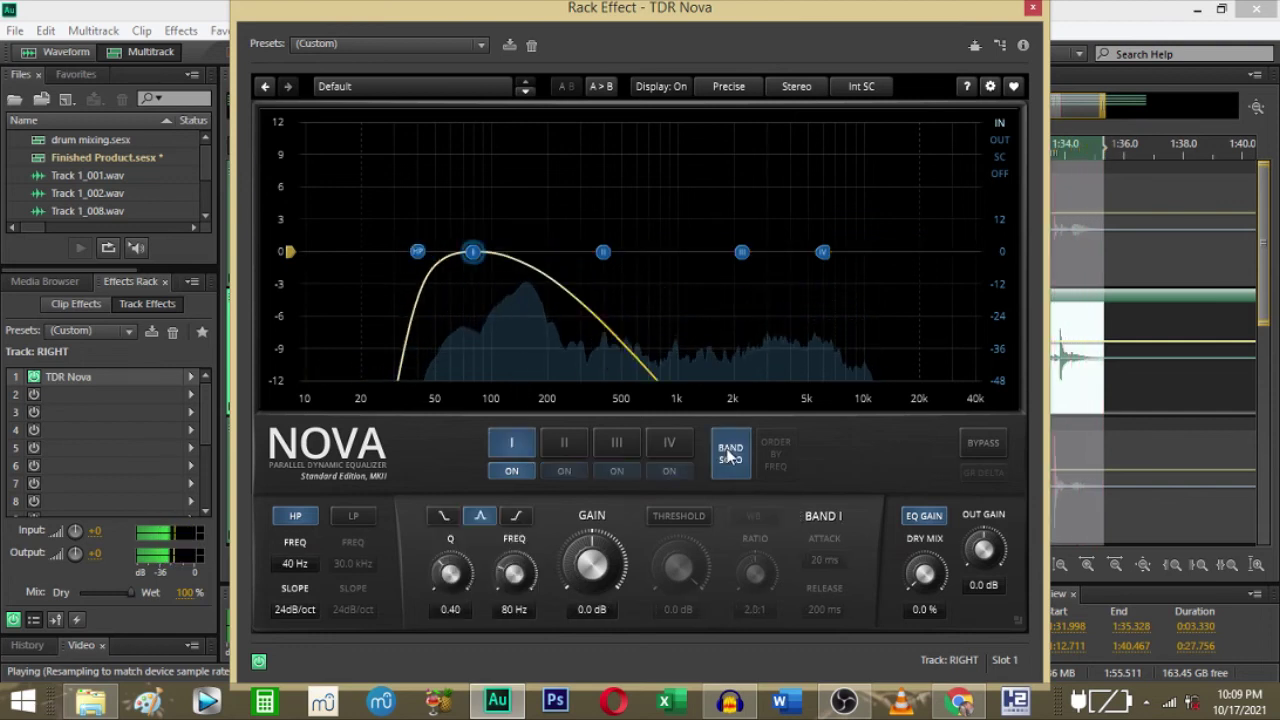
left_click(730, 452)
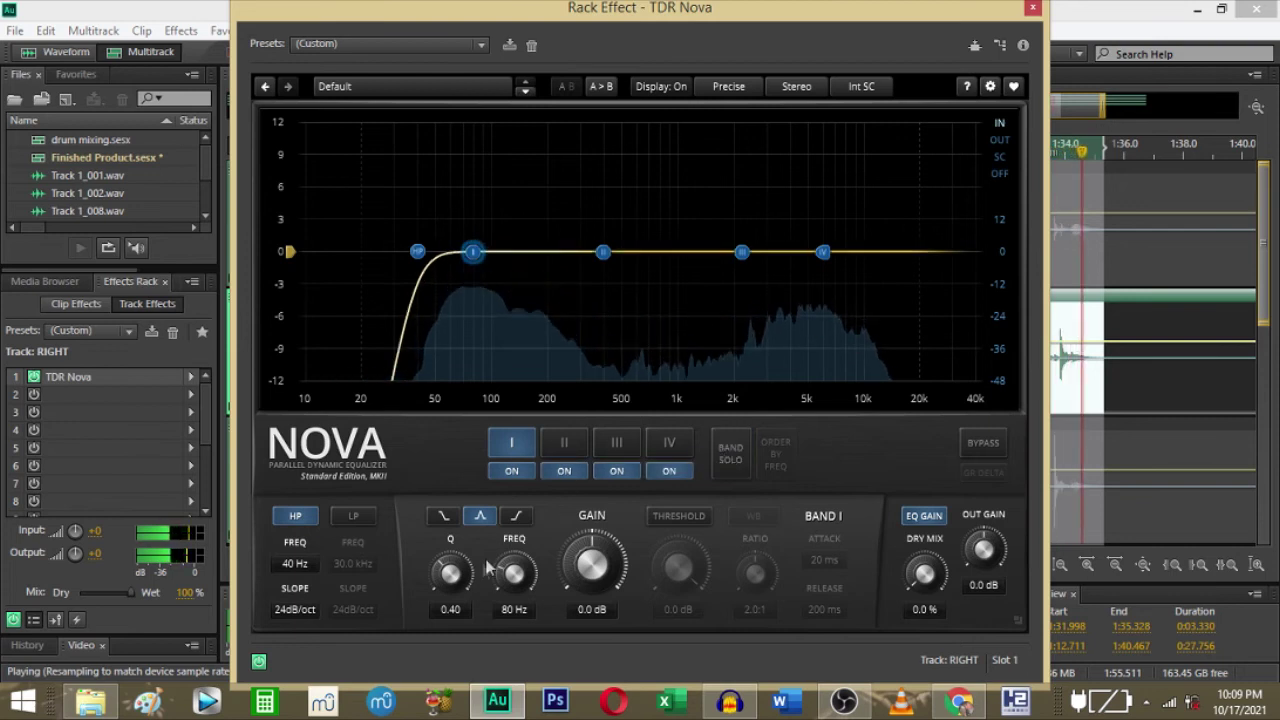
scroll(472, 251, "up", 1)
left_click_drag(472, 251, 472, 228)
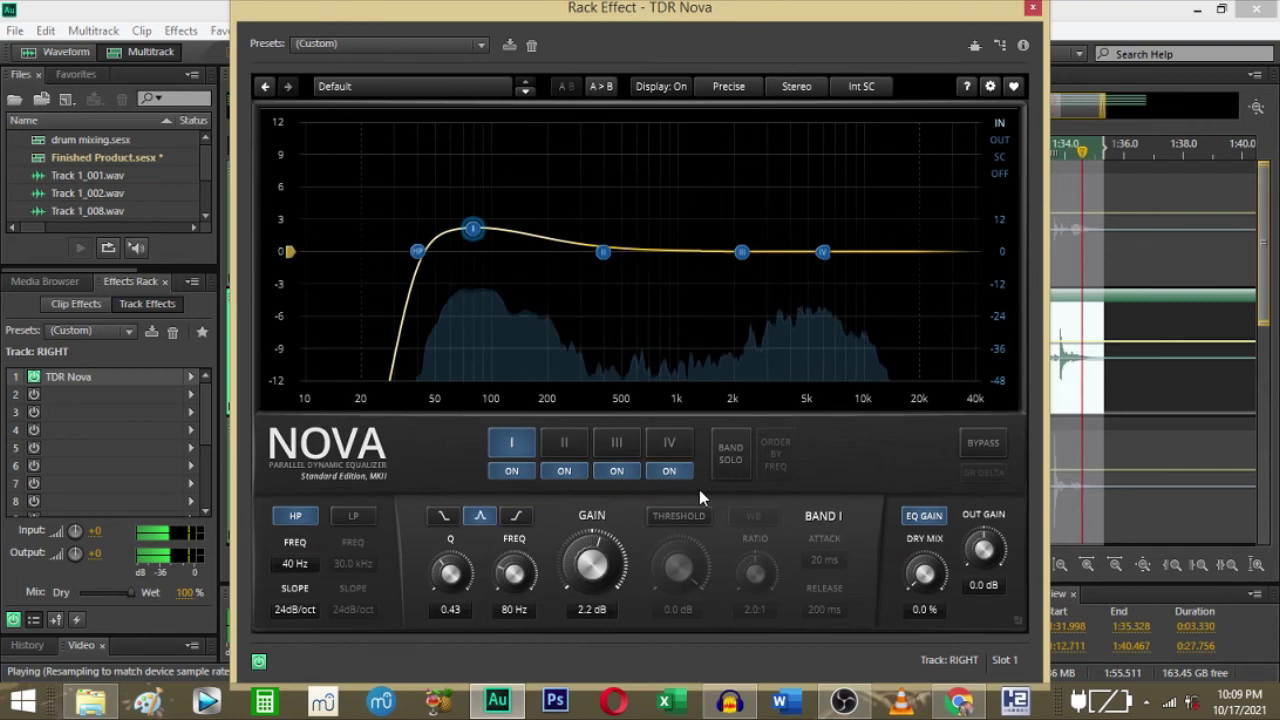
Close Nova, save the session with the RIGHT track's EQ, and unsolo RIGHT.
key("ctrl+s")
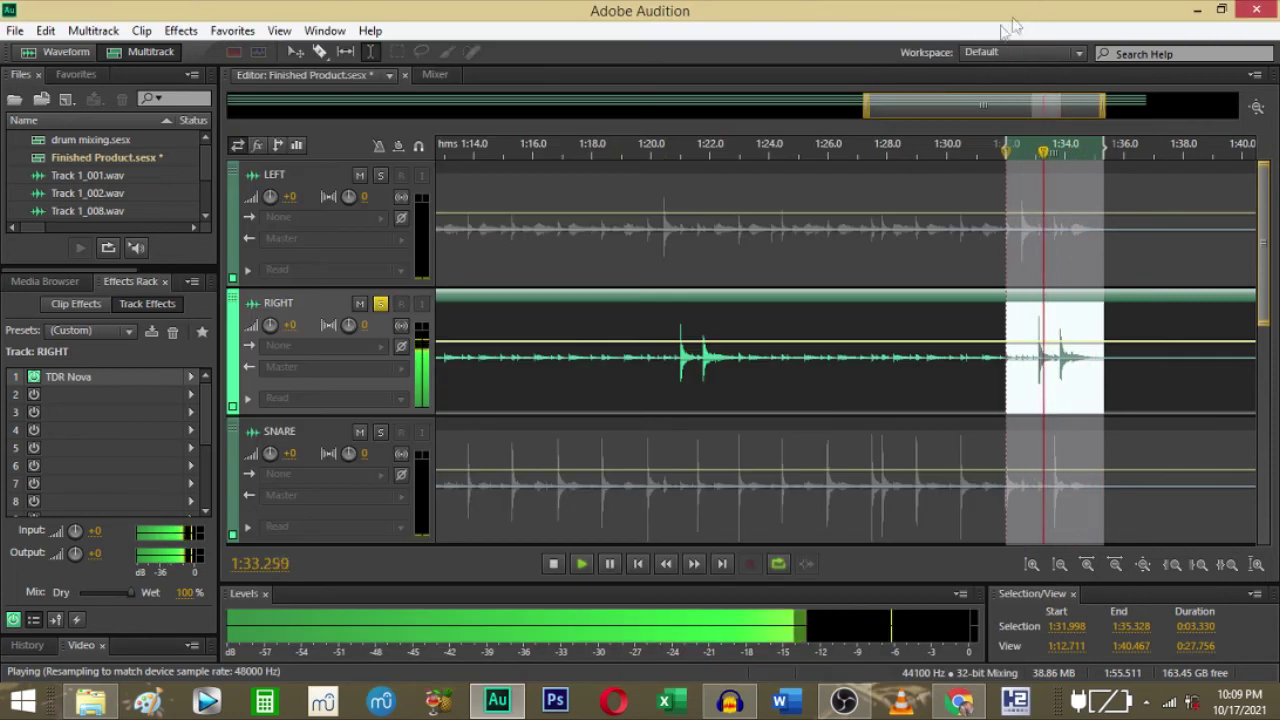
left_click(379, 303)
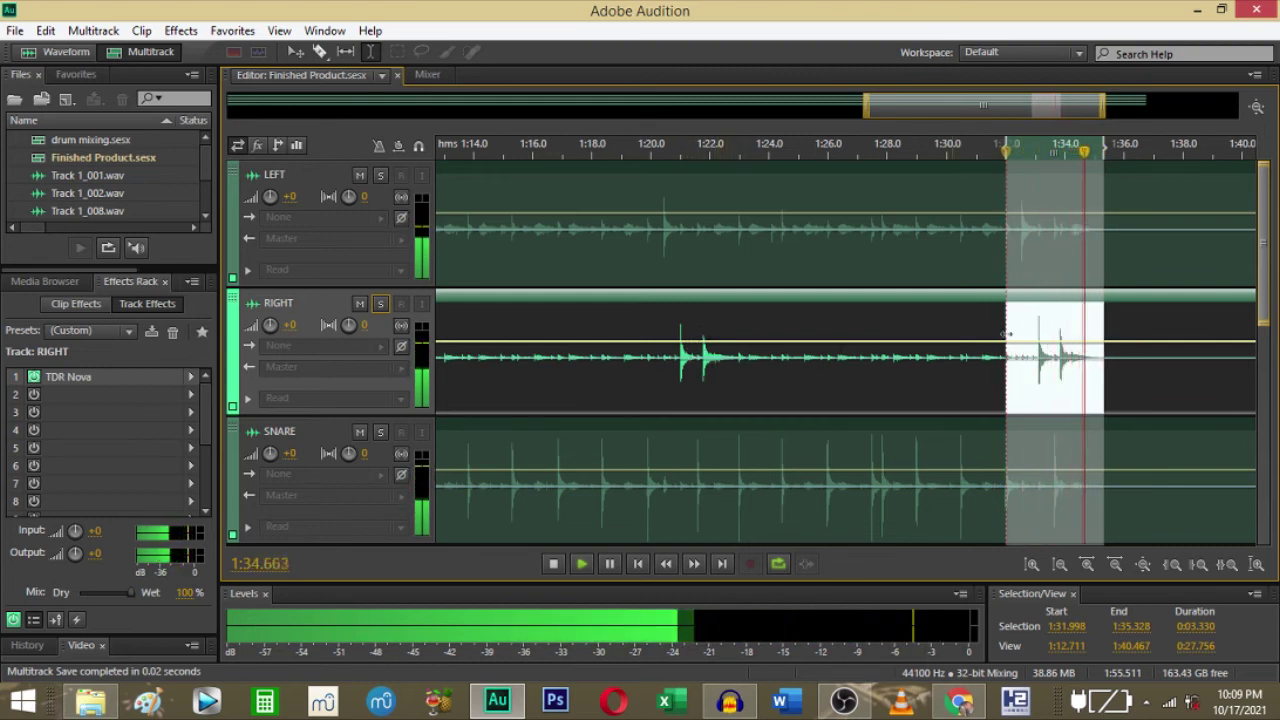
Select the Master track at the end of the track list and stop playback.
left_click_drag(1260, 265, 1268, 347)
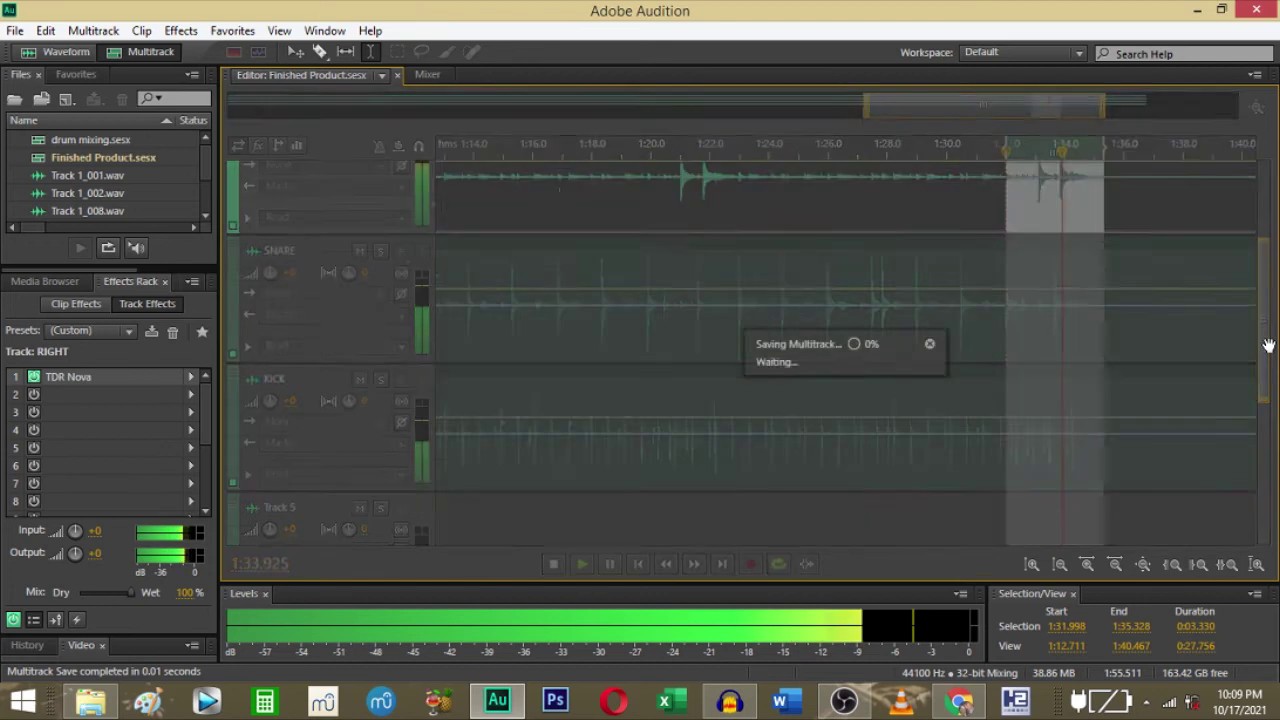
left_click_drag(1266, 343, 1267, 520)
left_click(348, 443)
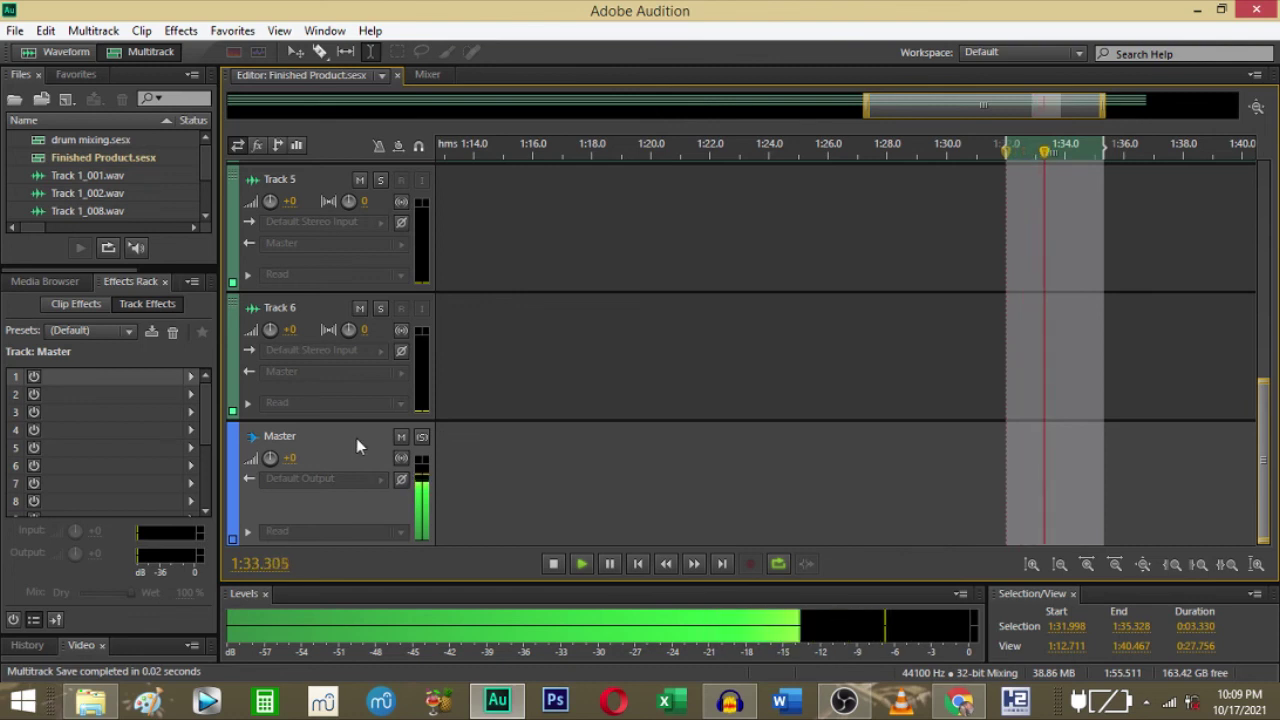
key("space")
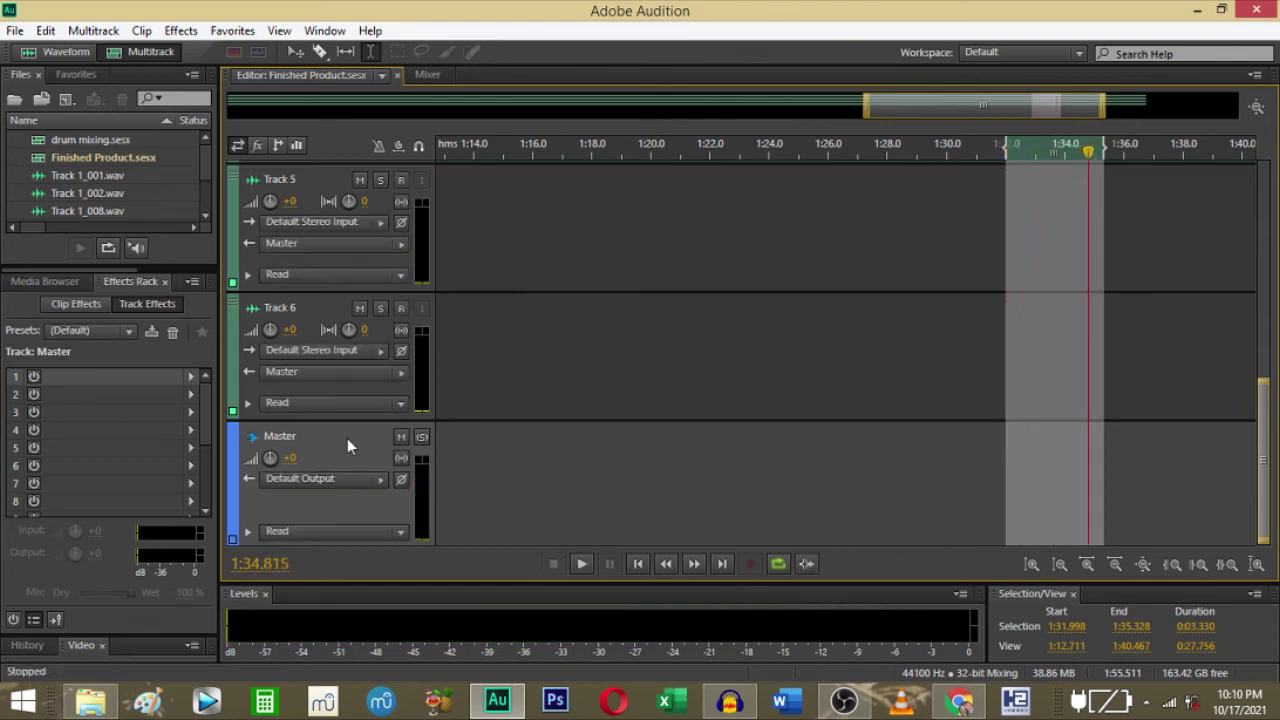
Select the LEFT clip from about 1:09.821 to 1:35.743 and play the full mix over that range.
left_click_drag(1265, 425, 1272, 198)
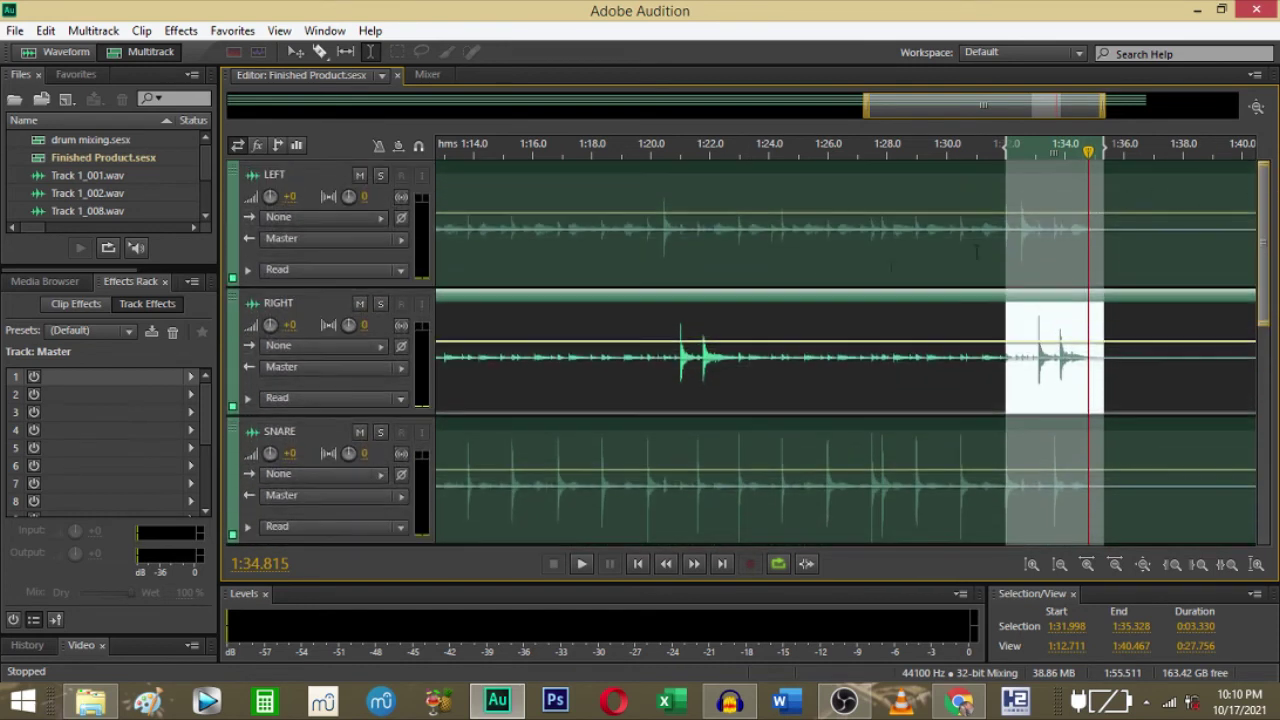
left_click_drag(866, 118, 633, 112)
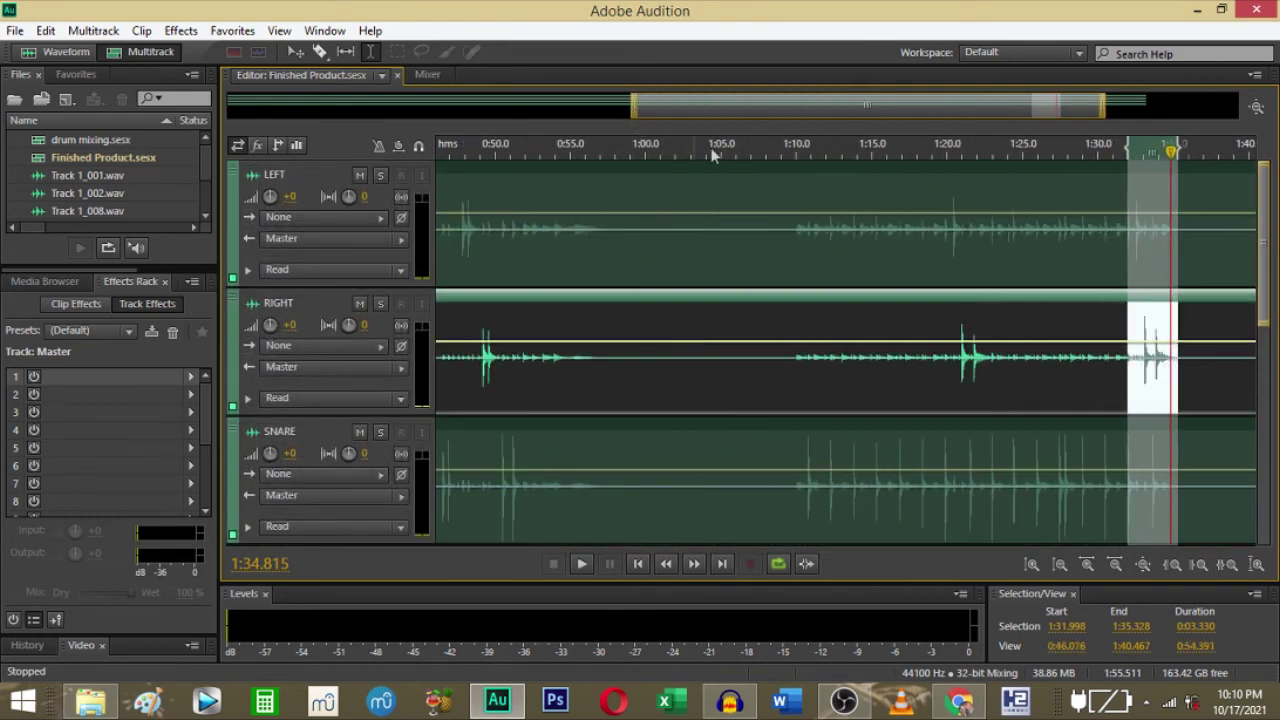
left_click_drag(791, 244, 1180, 274)
key("space")
scroll(351, 433, "down", 5)
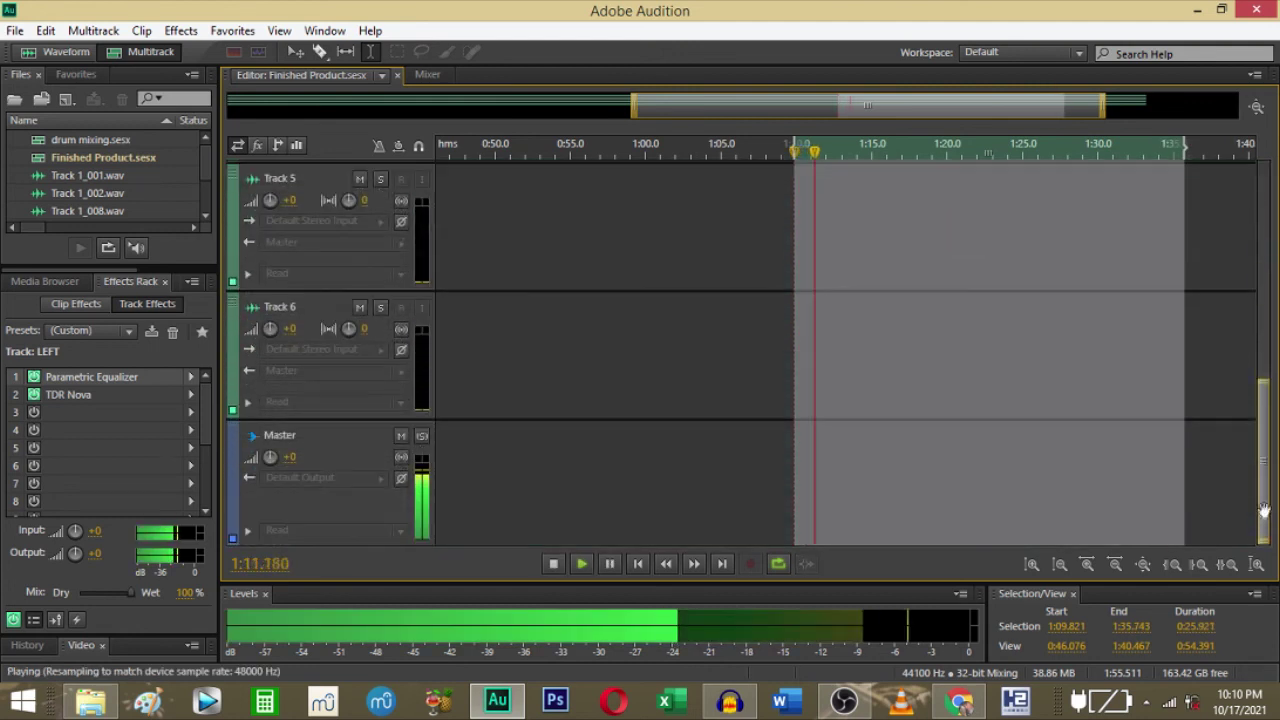
Add a Single-band Compressor to the first effect slot of the Master track while the mix plays.
left_click(349, 437)
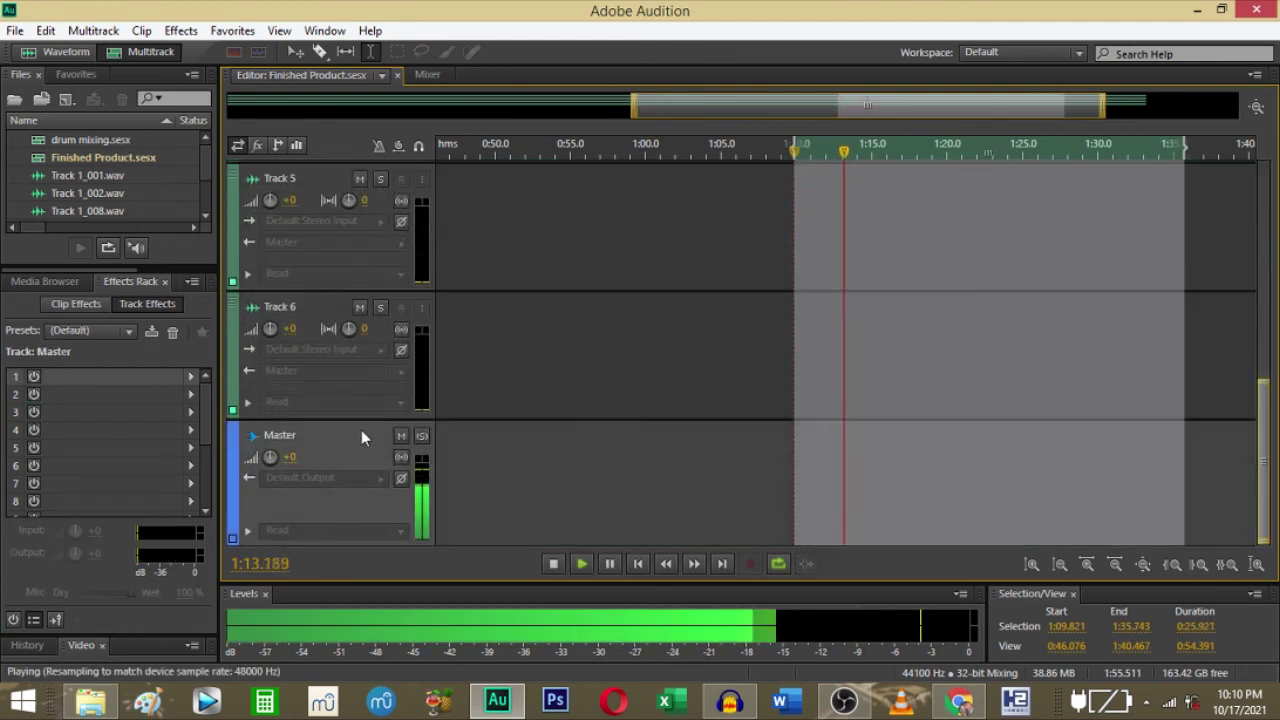
left_click(204, 410)
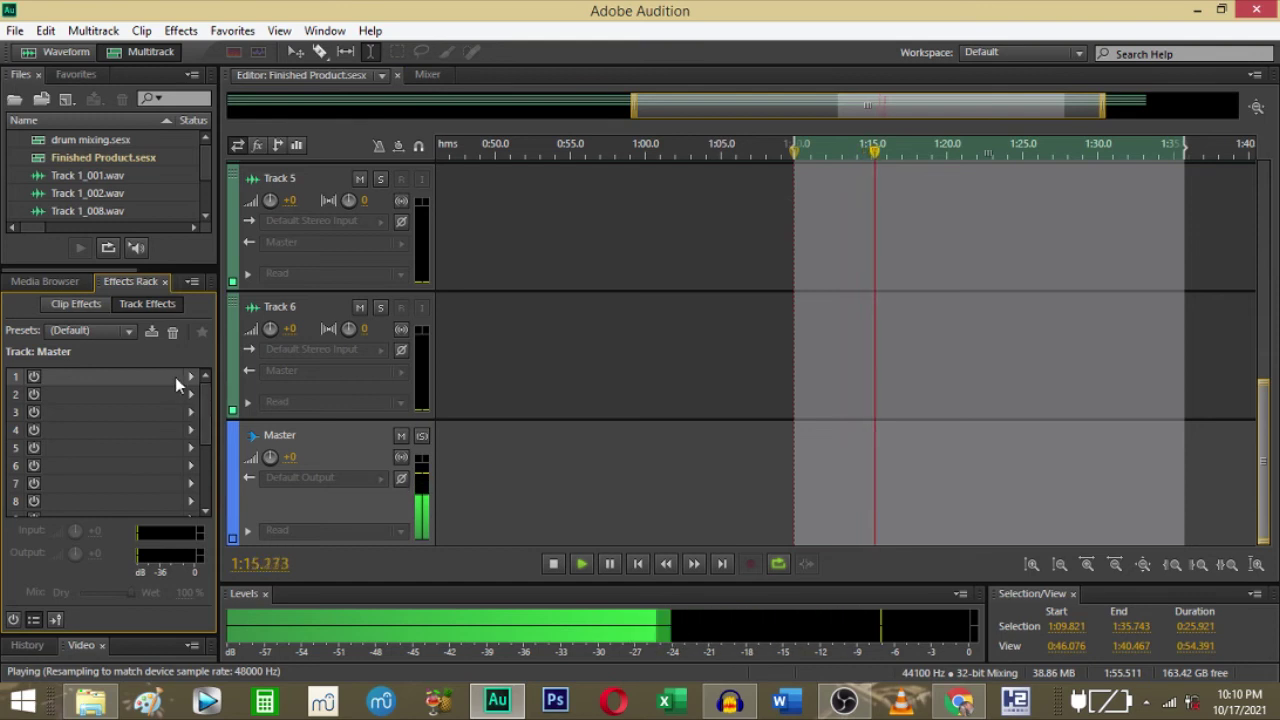
left_click(191, 377)
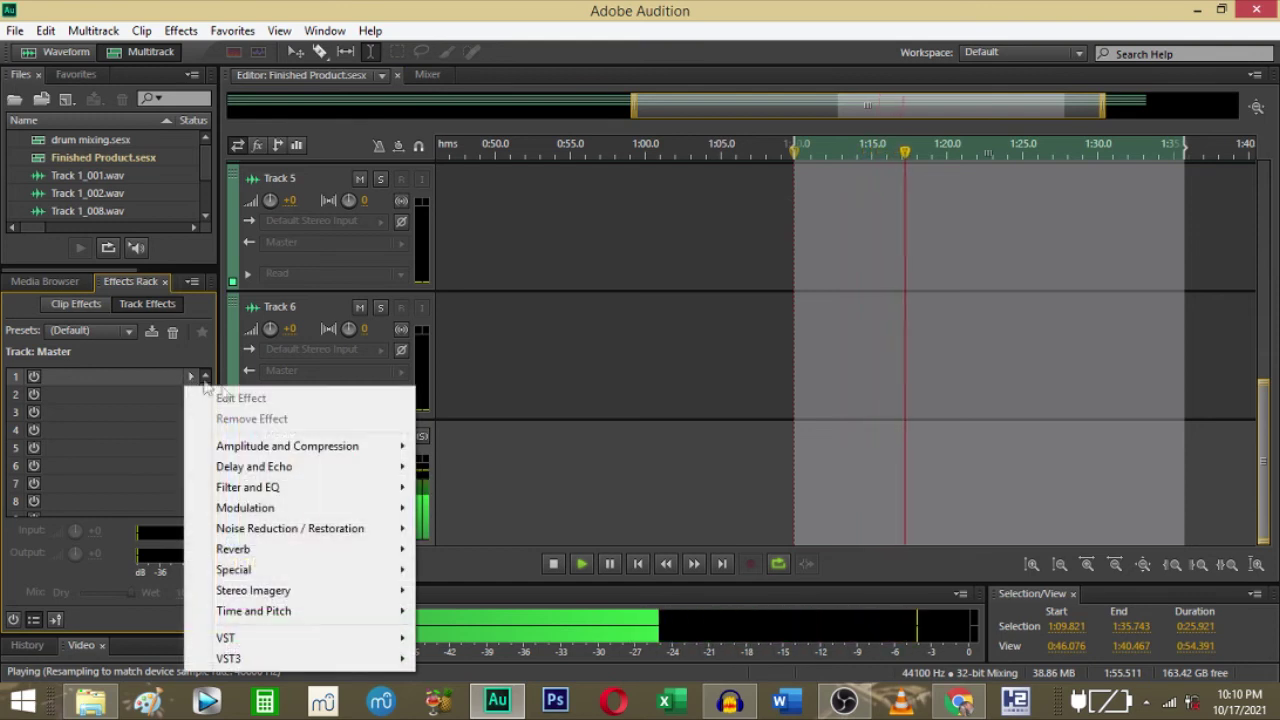
mouse_move(366, 447)
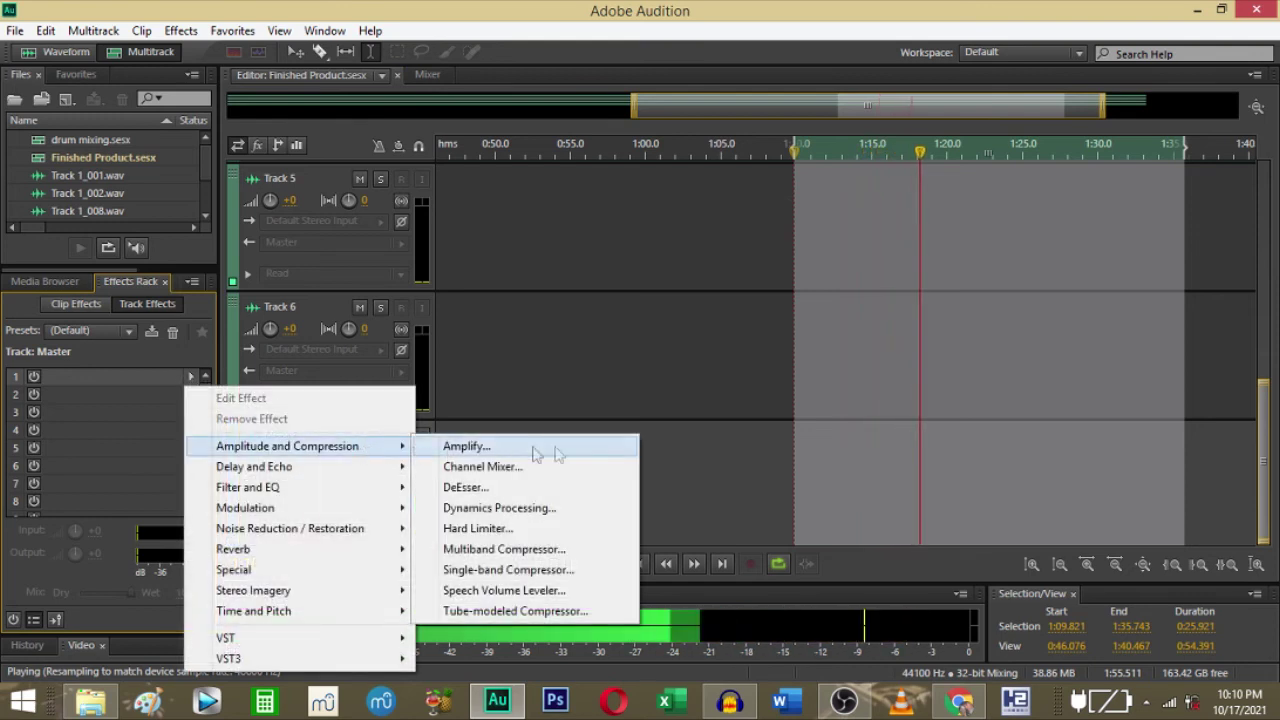
left_click(556, 570)
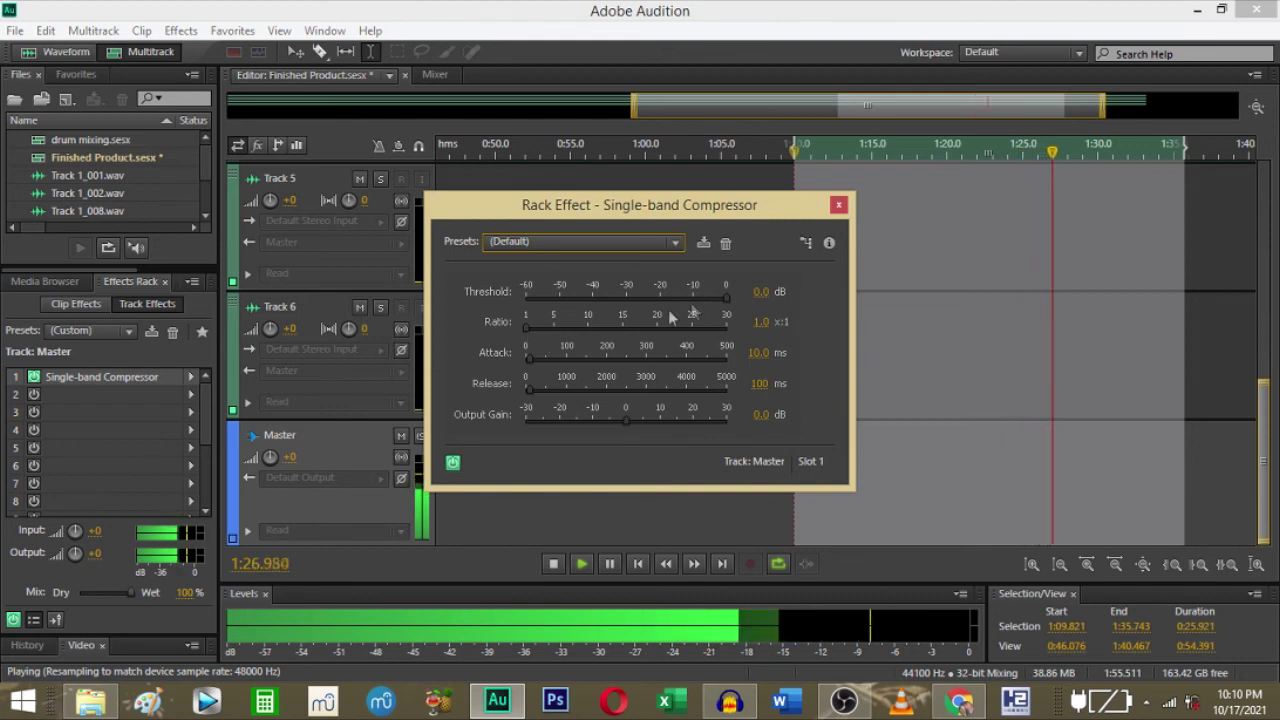
Set the Master compressor to a 7.5:1 ratio, -8.7 dB threshold, 8 ms attack and 200 ms release, close it and save the session.
left_click_drag(526, 328, 566, 331)
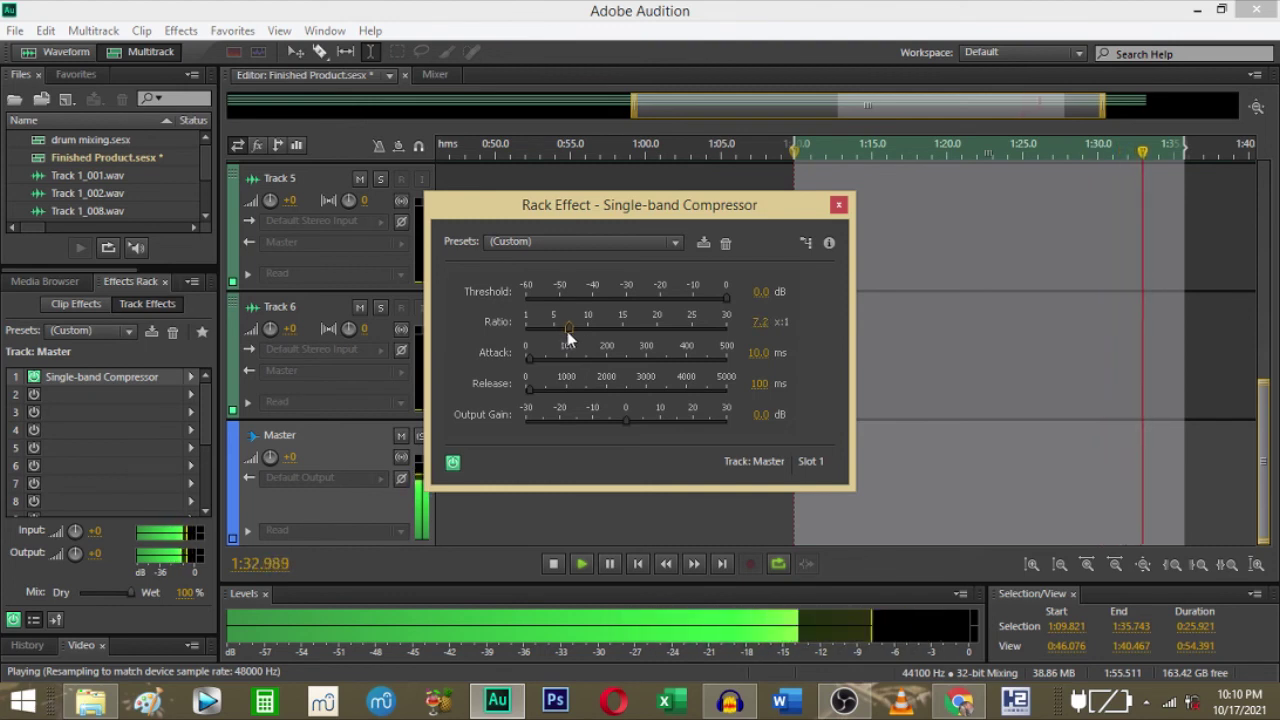
left_click_drag(726, 298, 698, 297)
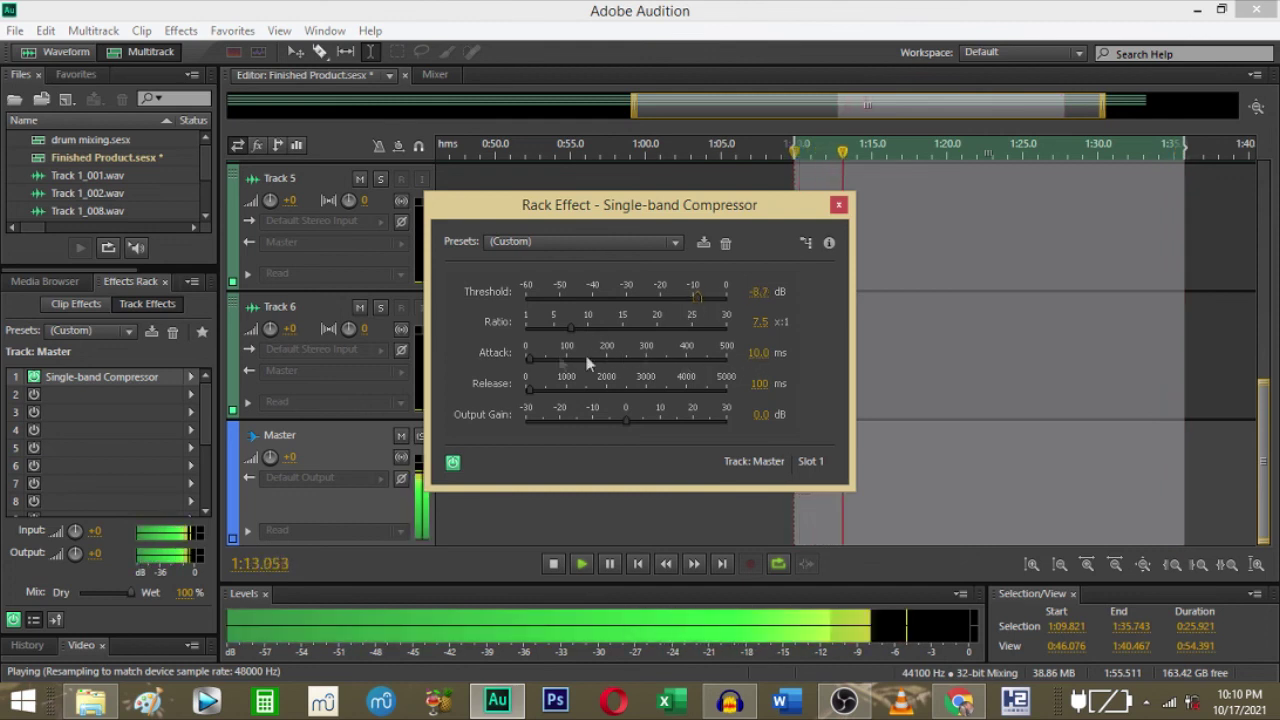
left_click(760, 356)
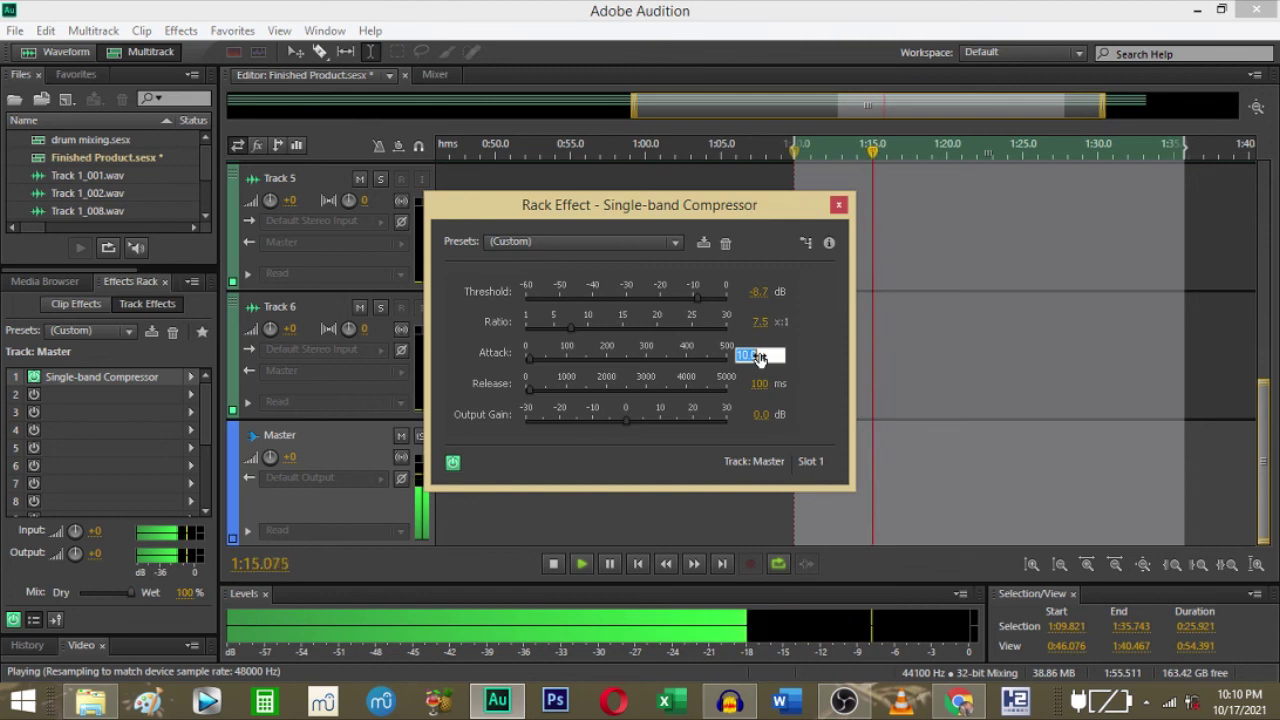
type("8")
key("Return")
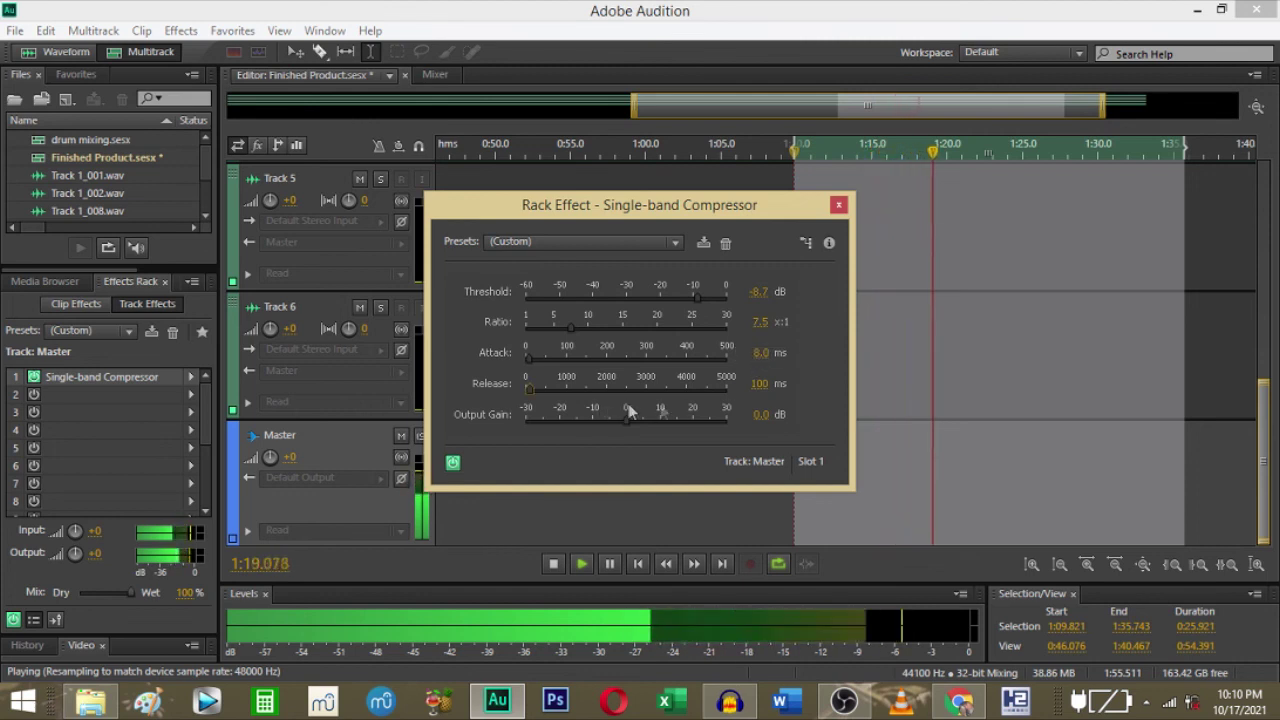
left_click(760, 384)
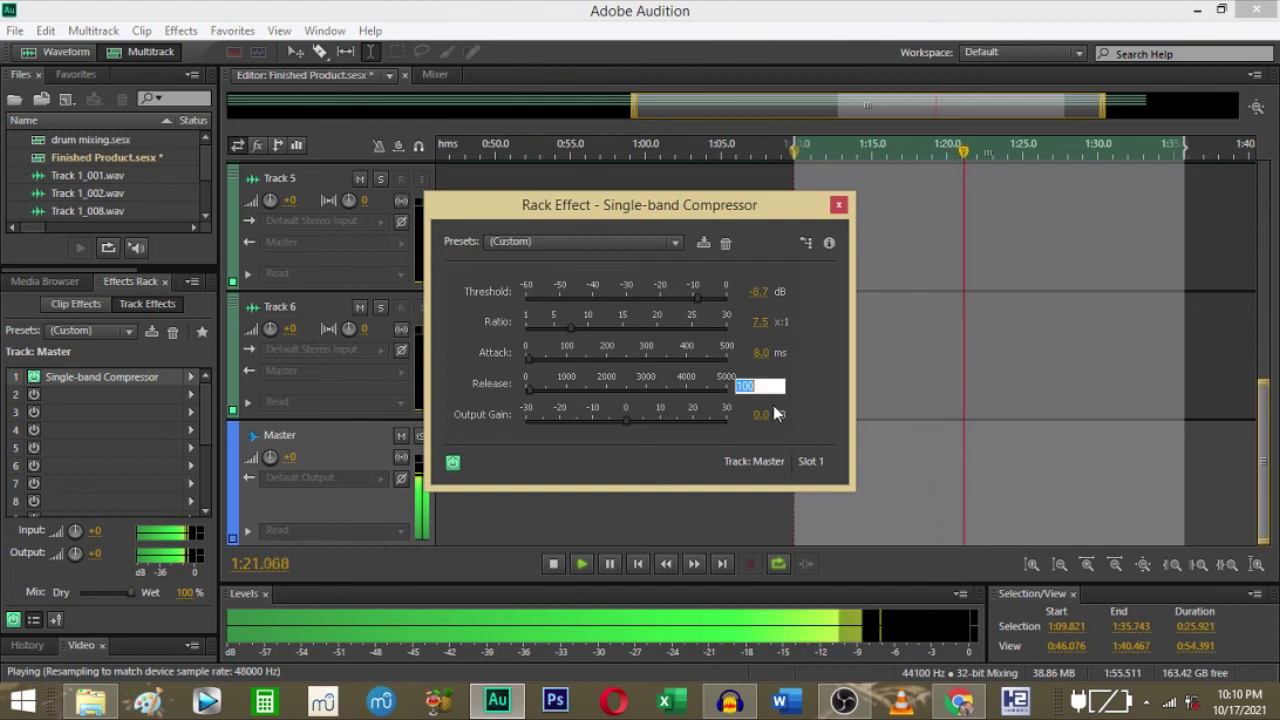
type("200")
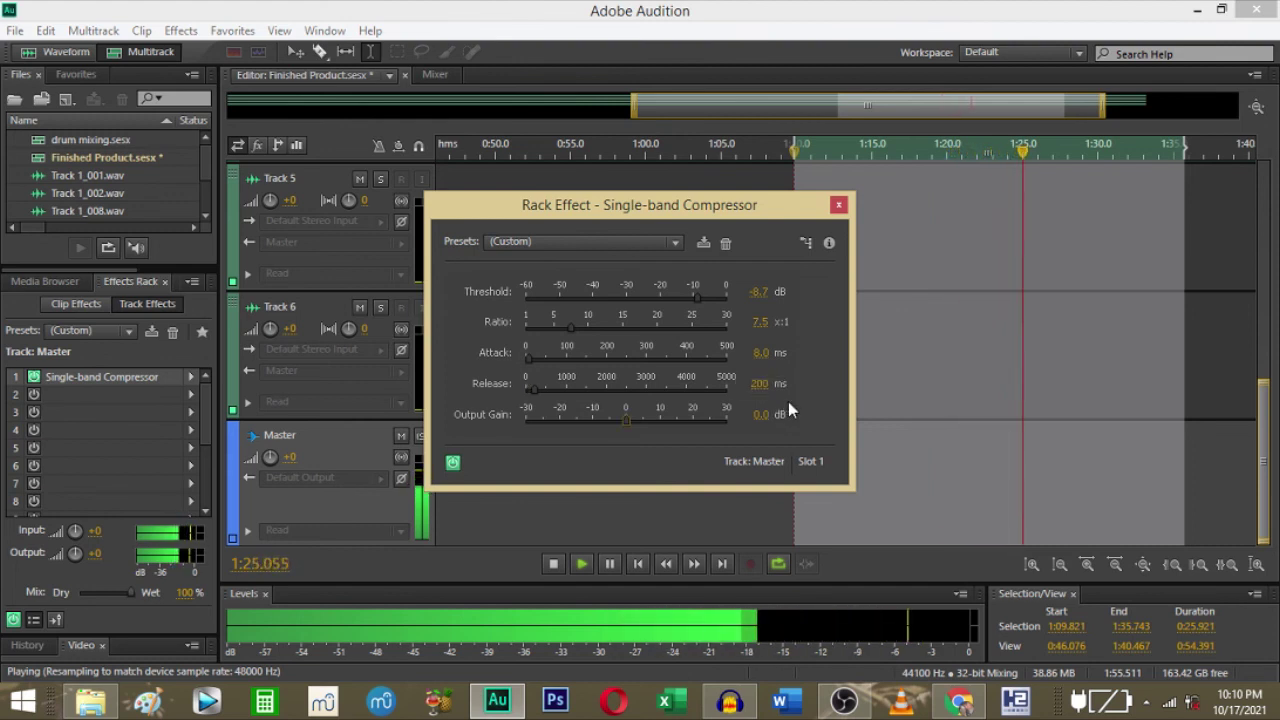
left_click(839, 206)
key("ctrl+s")
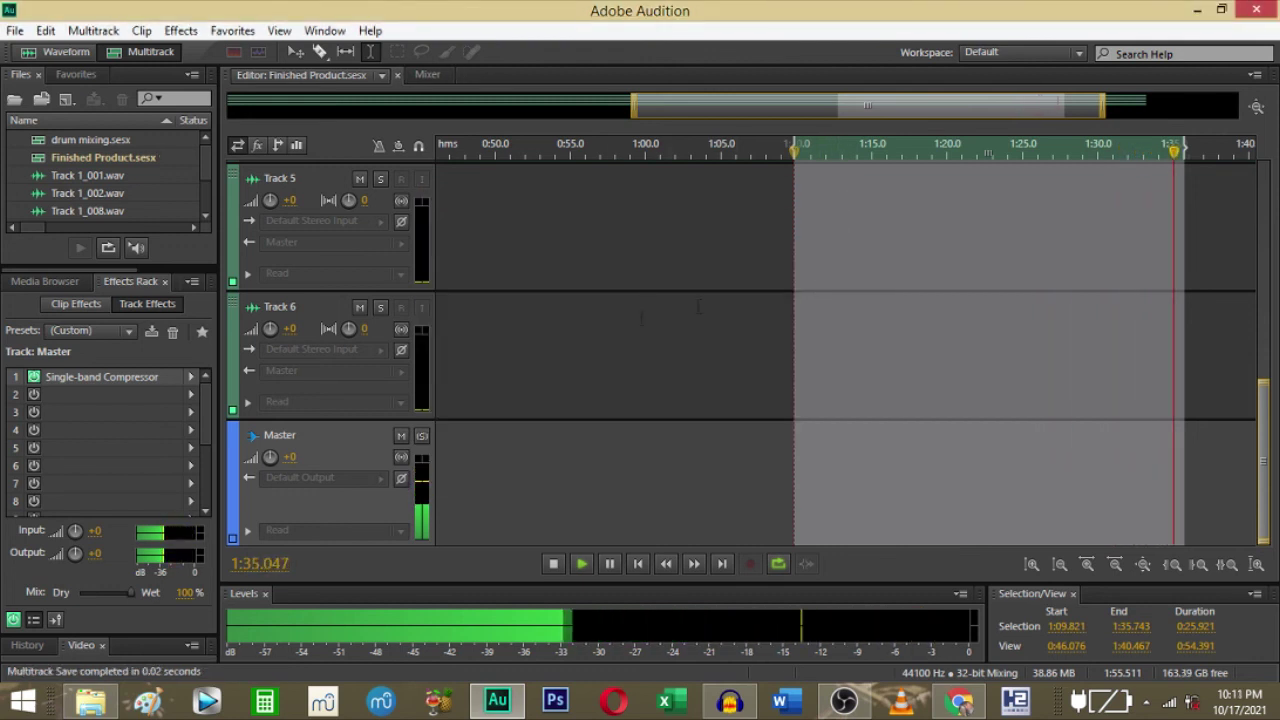
Add Studio Reverb to the second effect slot of the Master track.
left_click(191, 395)
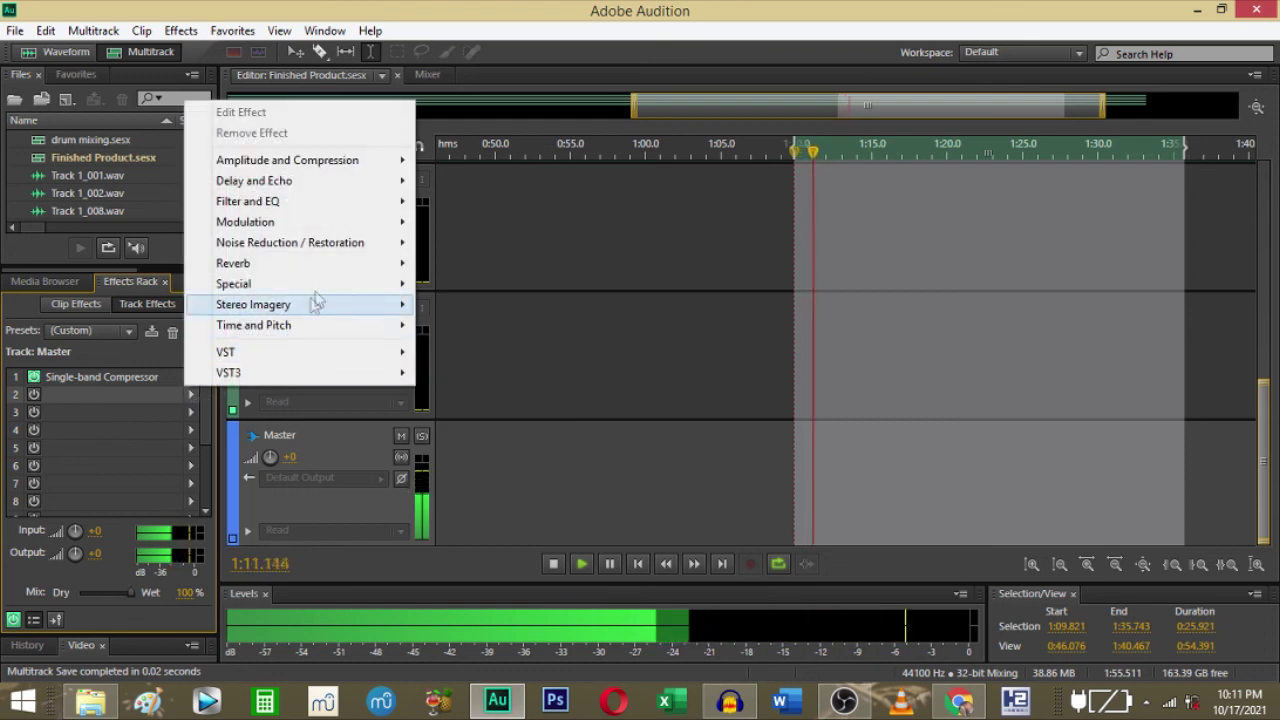
mouse_move(370, 265)
left_click(549, 326)
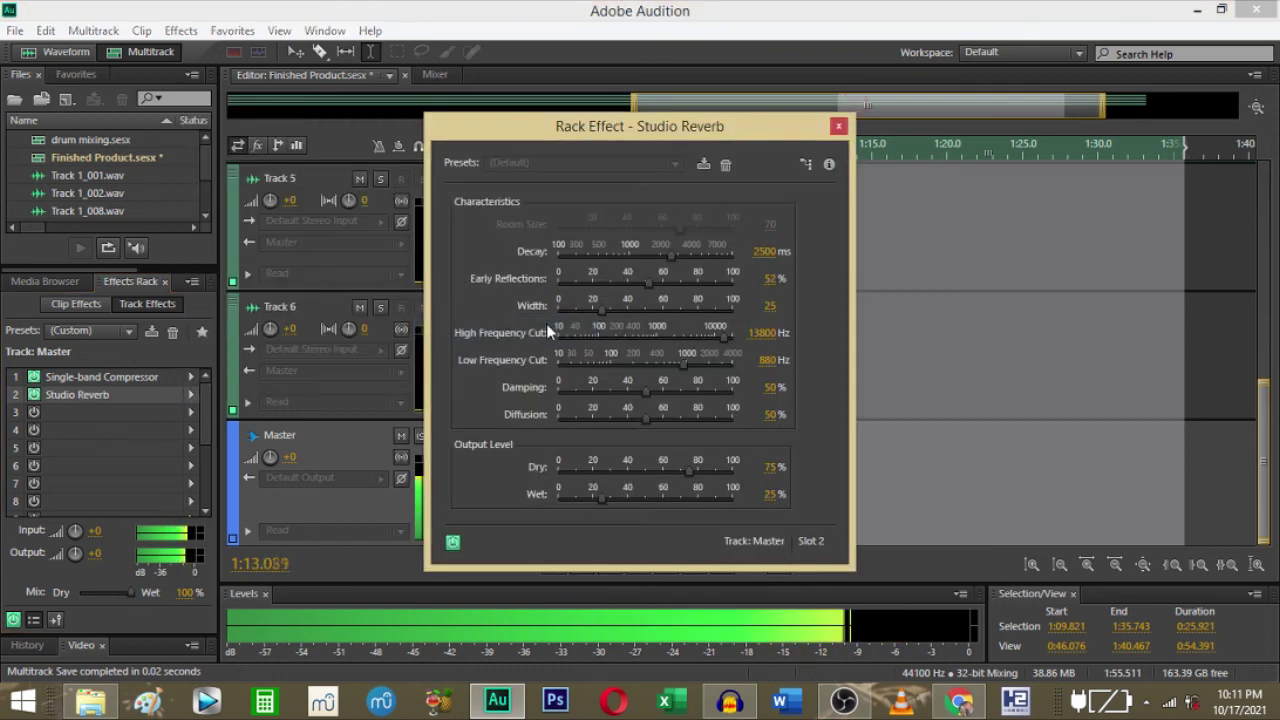
Pause playback to set the reverb's room size to 80.1, resume playback, close the effect and save the session.
key("space")
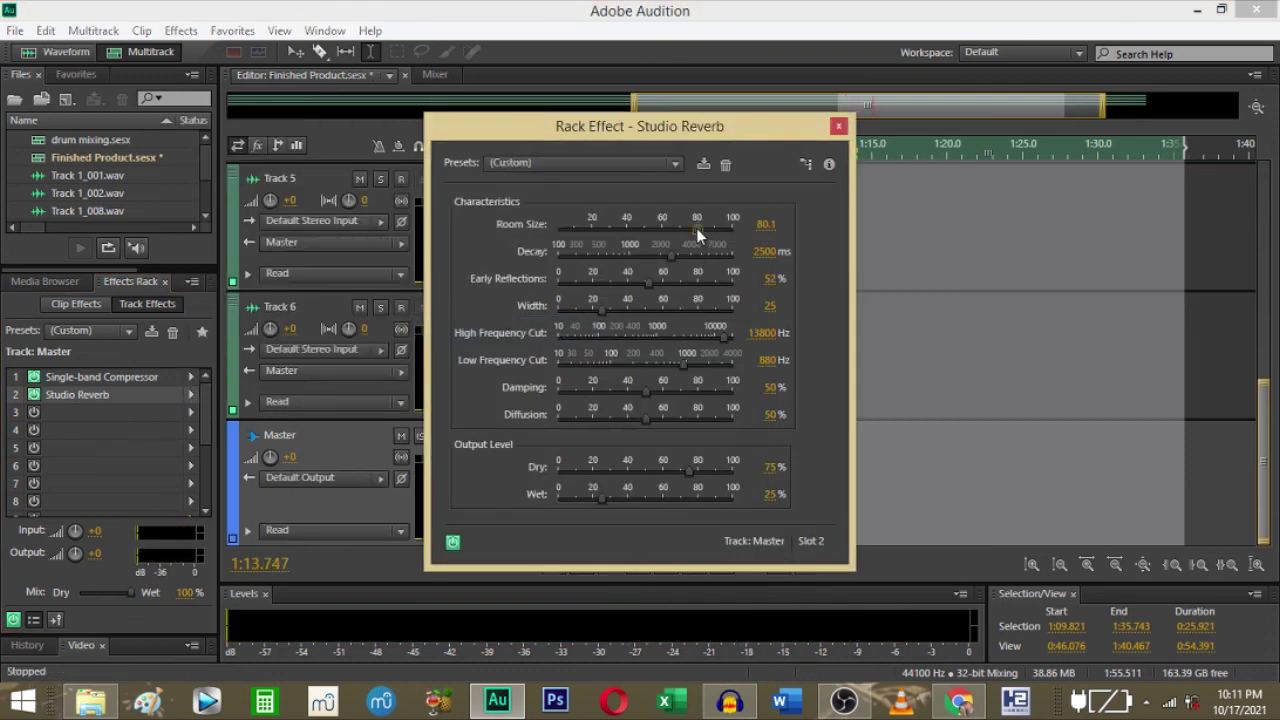
key("space")
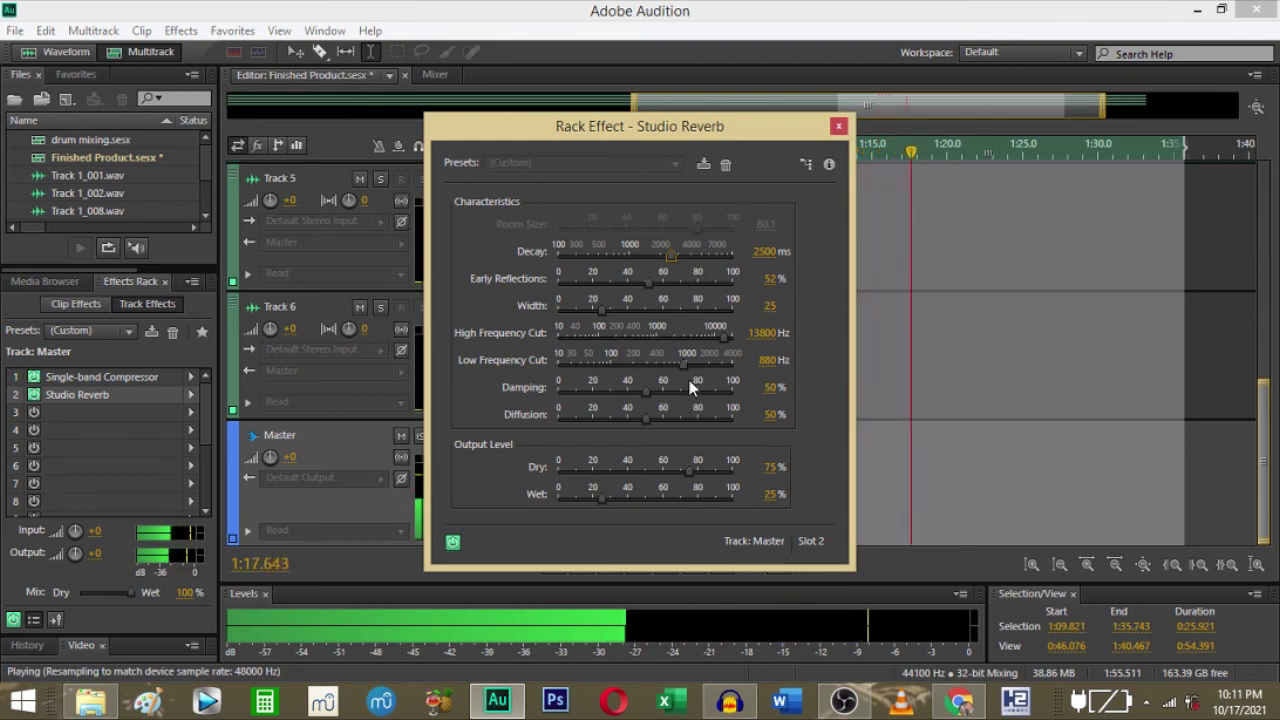
key("Escape")
key("ctrl+s")
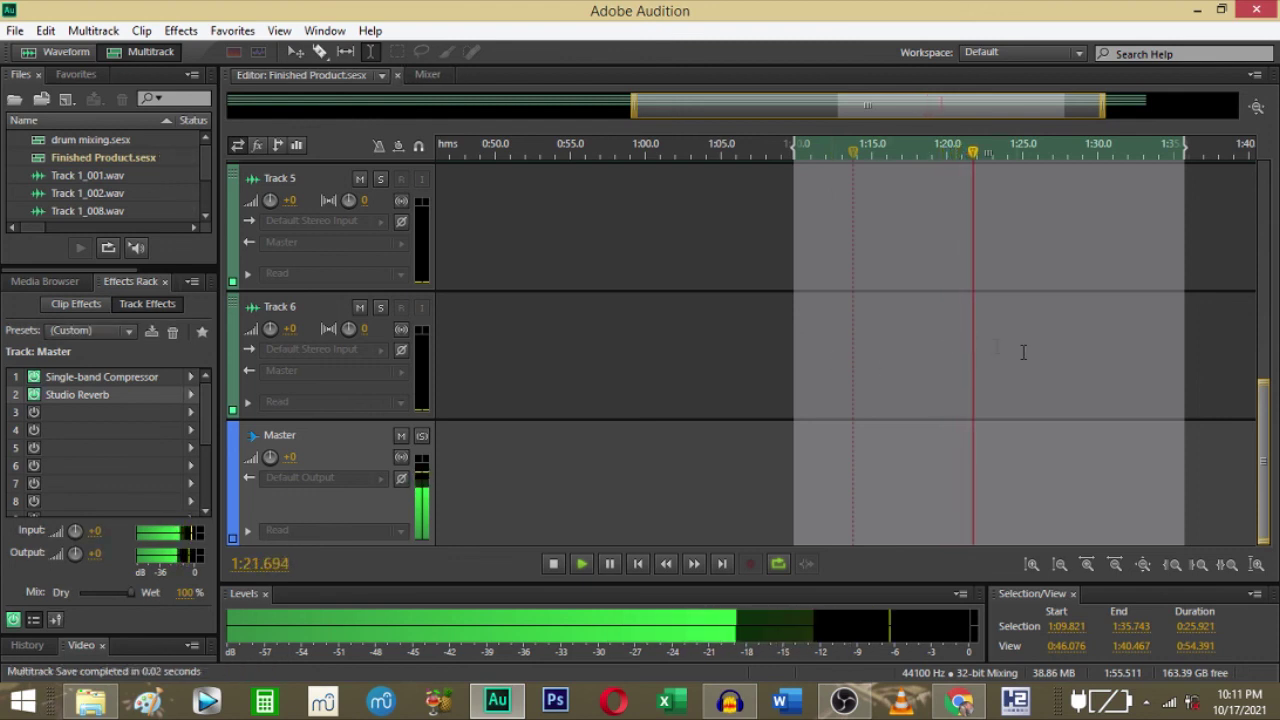
Stop playback, replace the time selection with the playhead at about 1:06.030 on the LEFT track, and save the session showing its full length.
left_click_drag(1261, 444, 1272, 205)
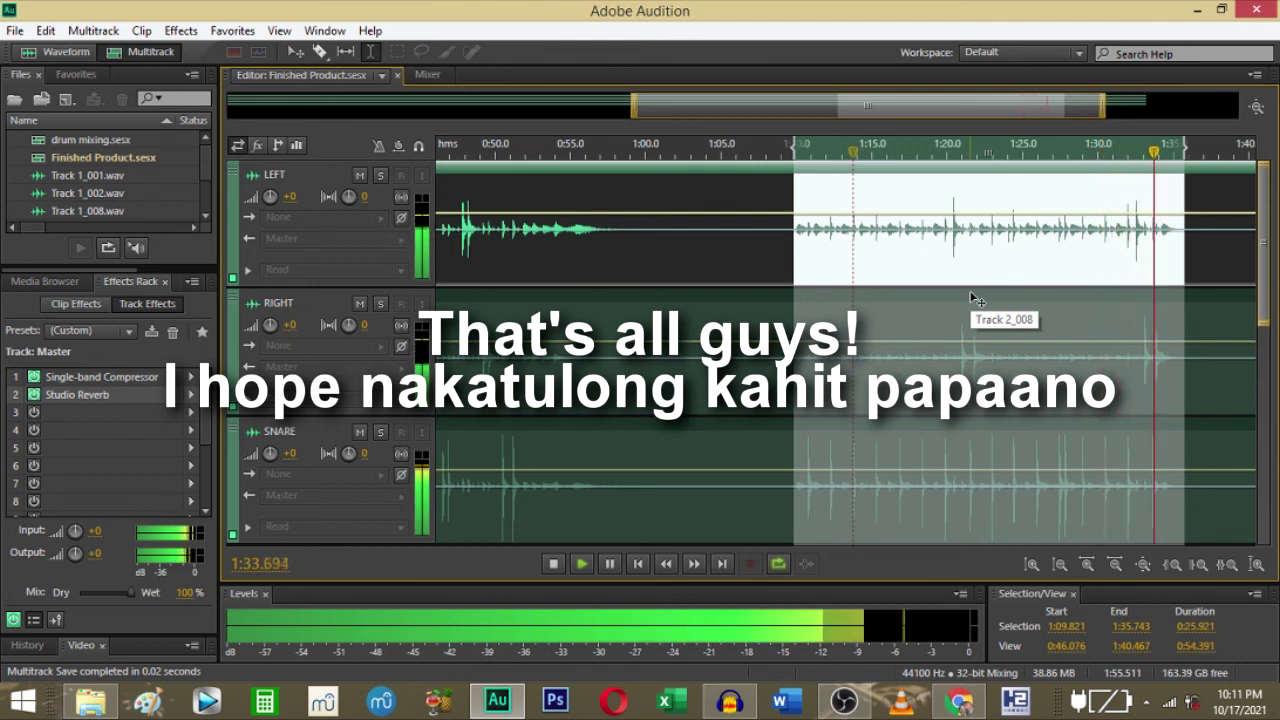
key("space")
key("ctrl+s")
left_click(736, 262)
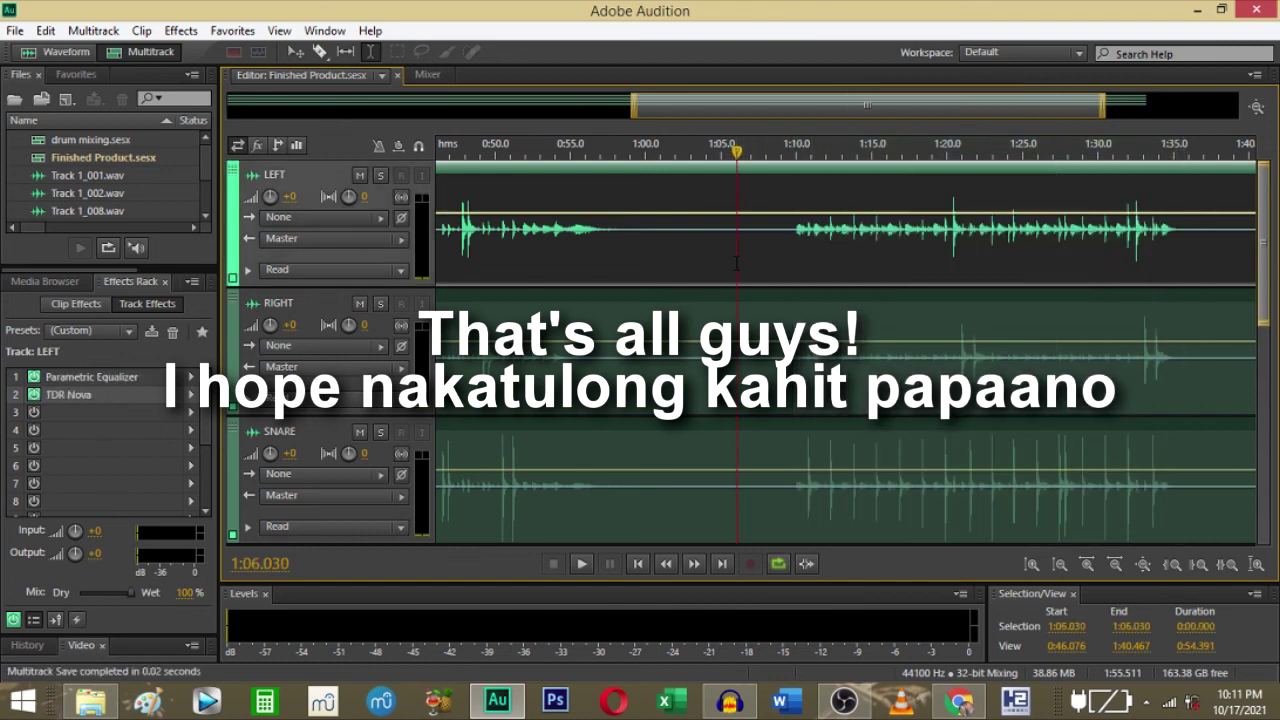
double_click(756, 108)
key("ctrl+s")
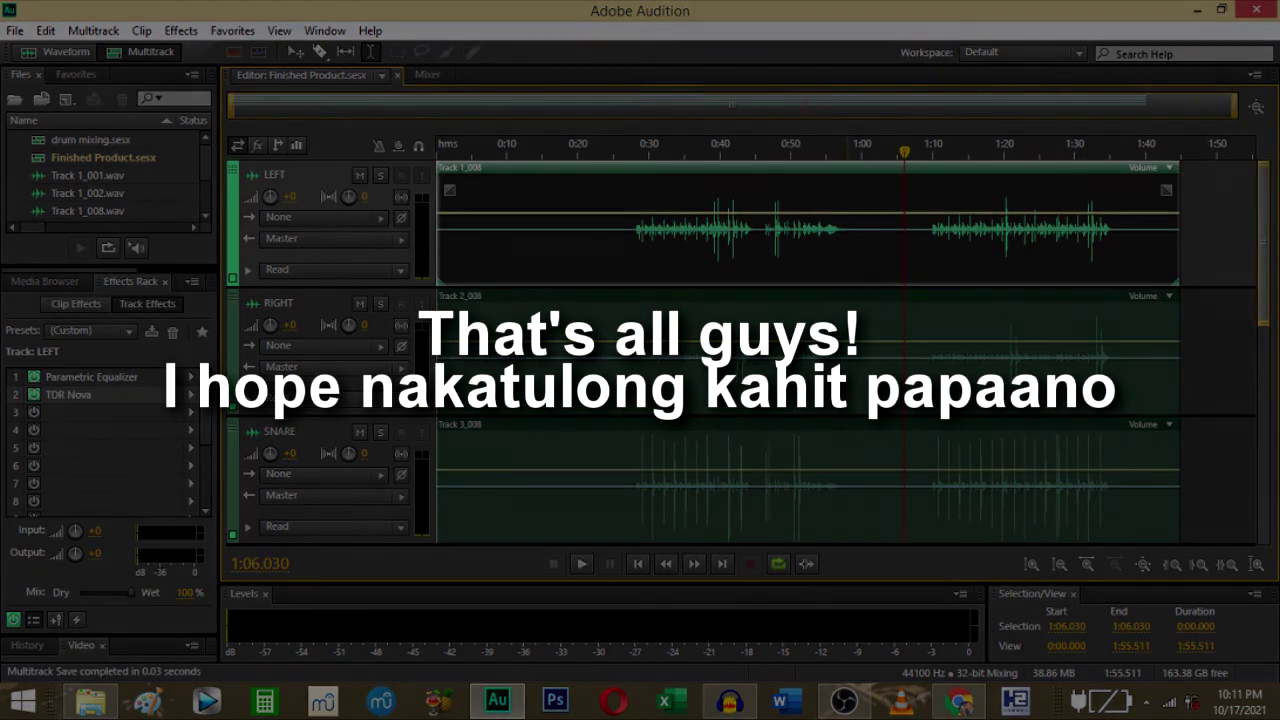